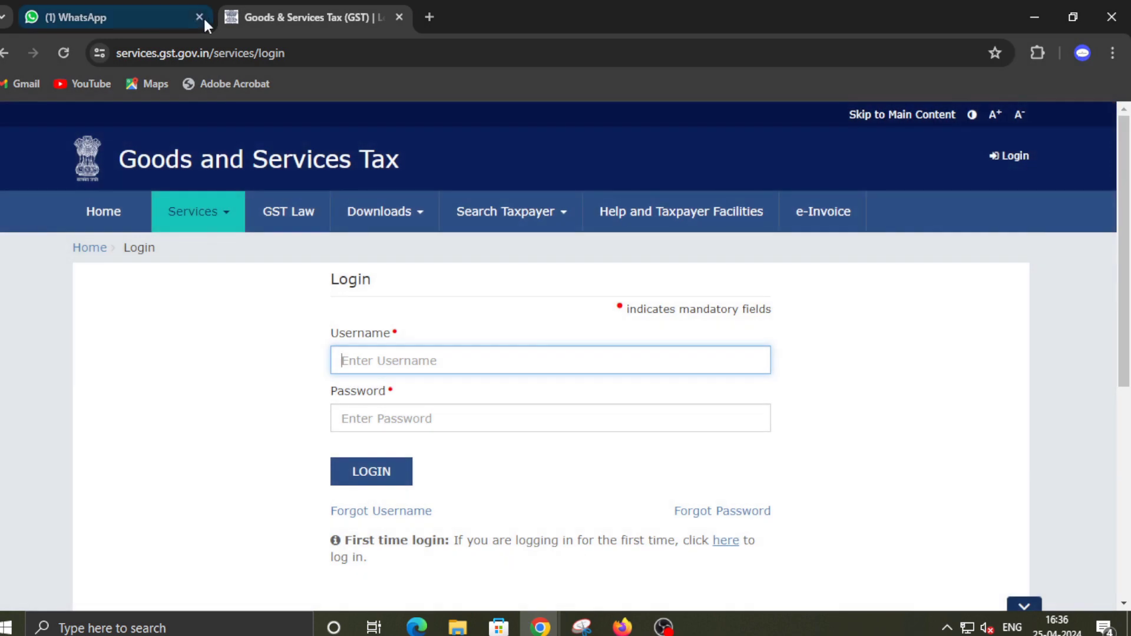
Close the WhatsApp browser tab so only the GST login page remains
left_click(199, 17)
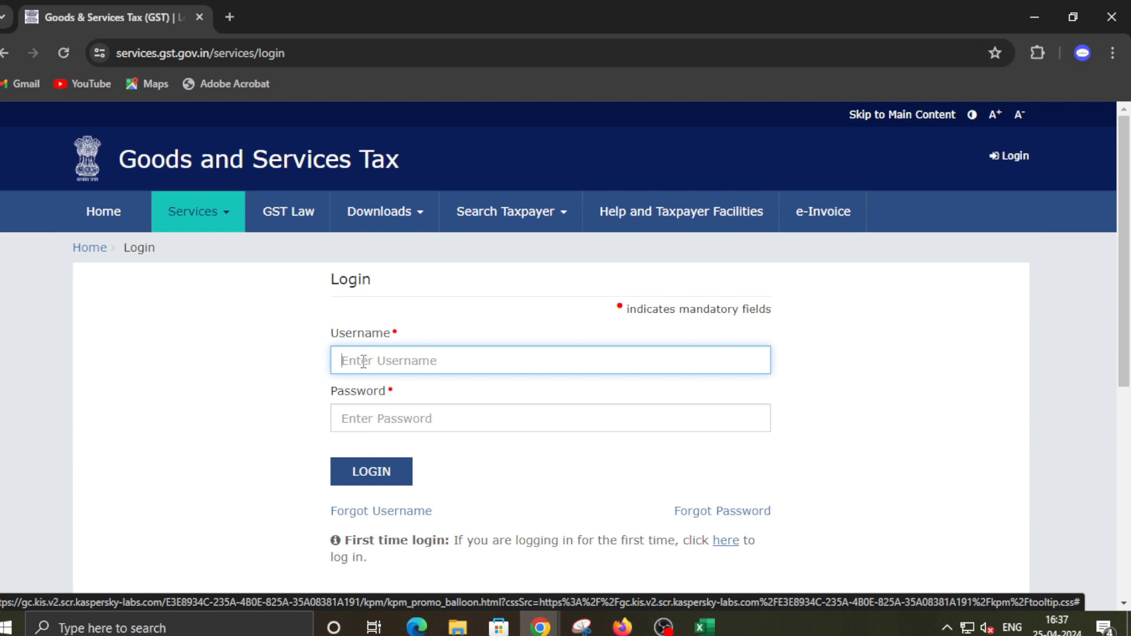
Log in to the GST Portal with the account username, password and captcha
key("ctrl+v")
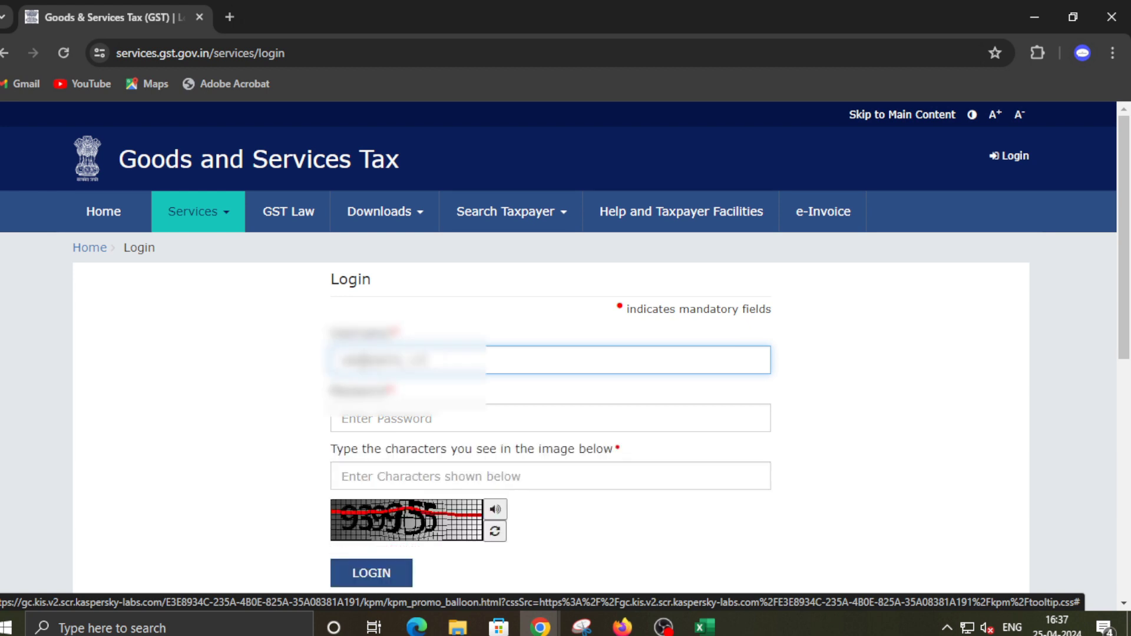
left_click(368, 408)
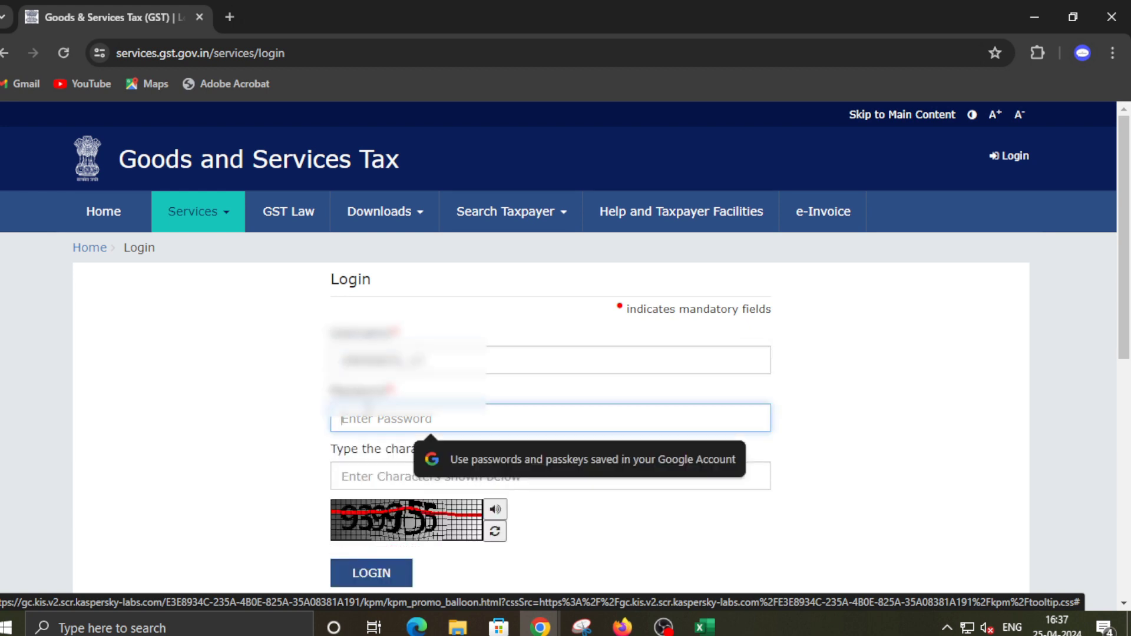
type("•")
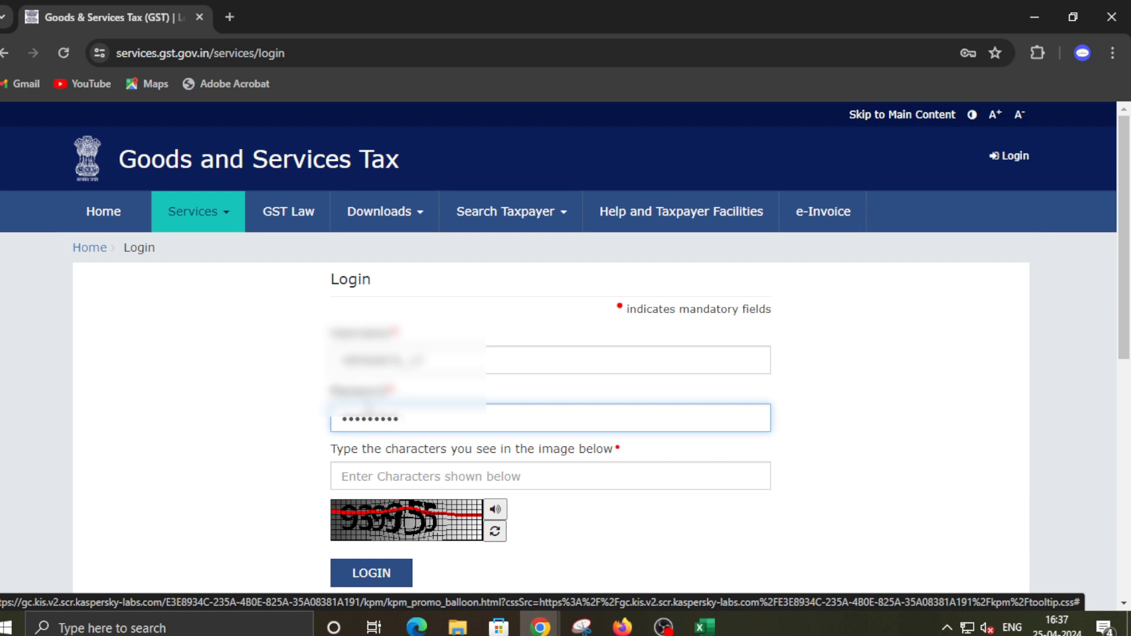
left_click(365, 469)
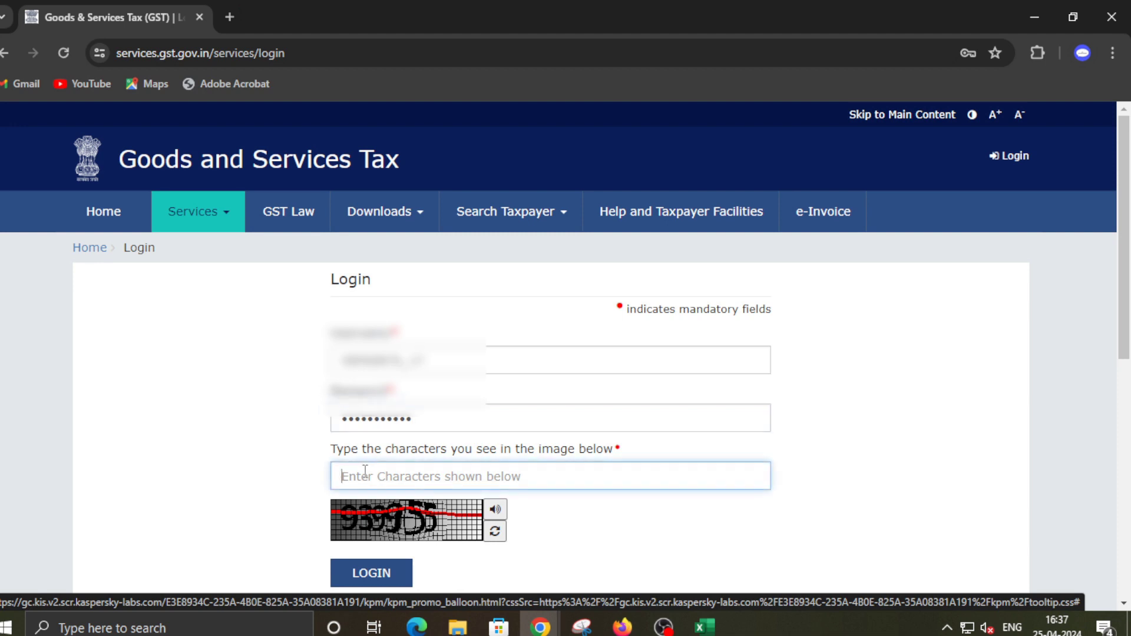
type("939955")
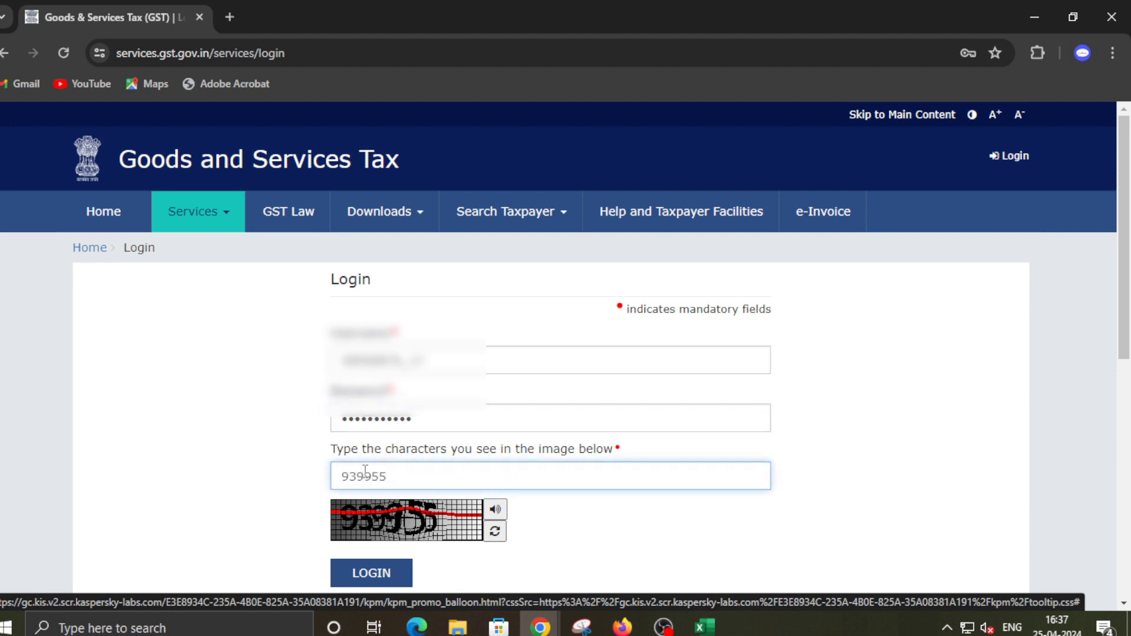
left_click(386, 580)
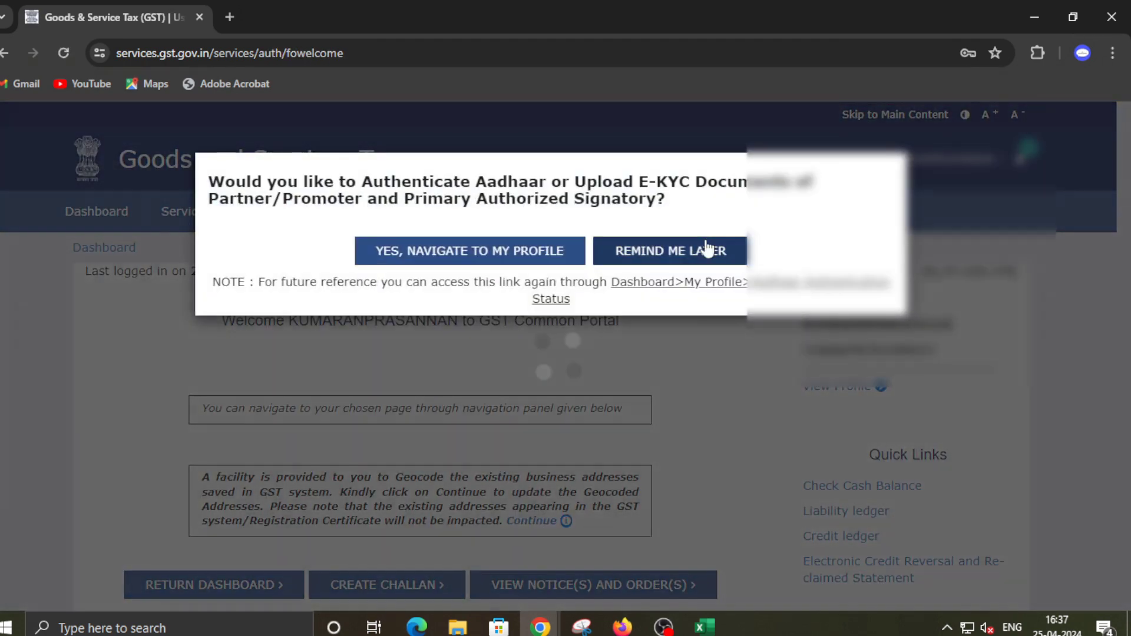
Postpone the Aadhaar authentication and go to Services > Returns > Annual Return
left_click(706, 249)
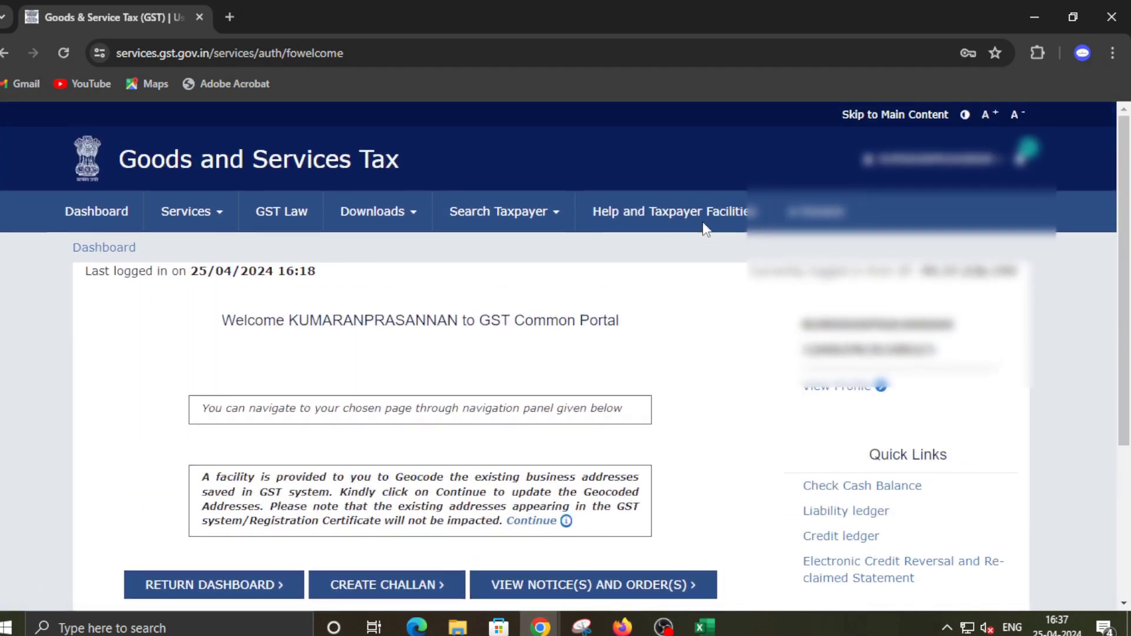
left_click(211, 222)
mouse_move(253, 248)
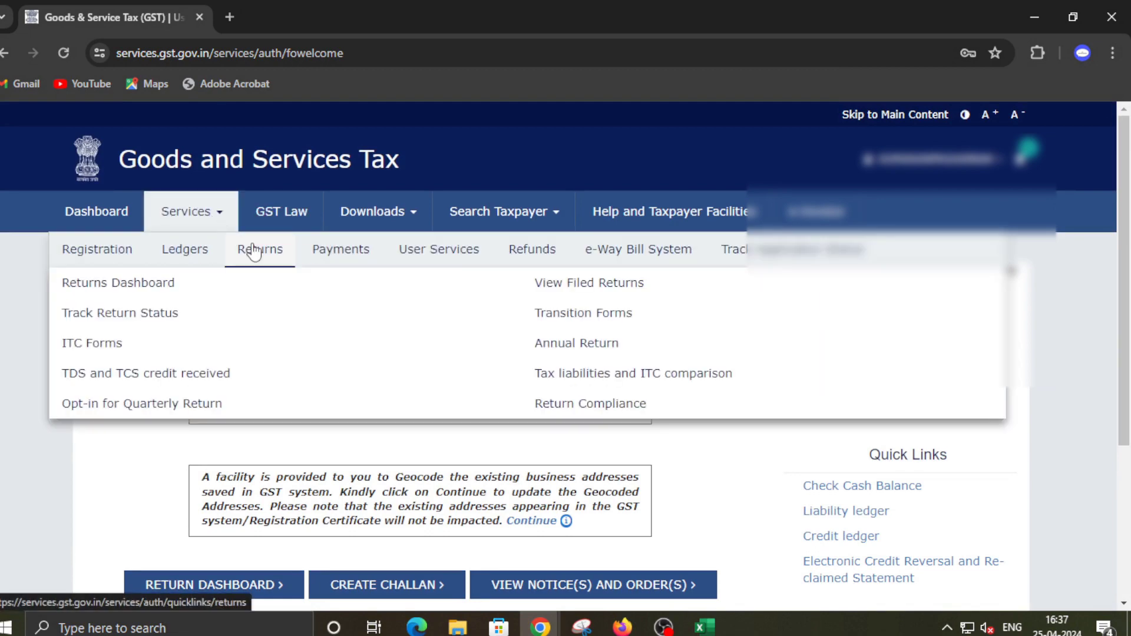
left_click(588, 353)
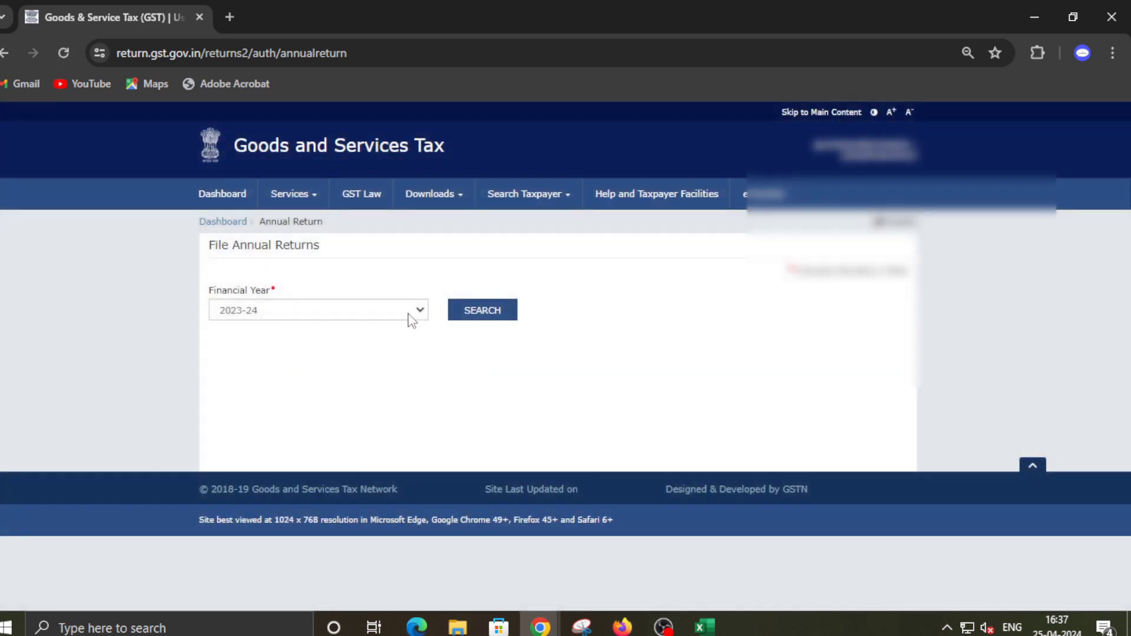
Search annual returns for FY 2023-24 and start preparing GSTR-4 online
left_click(395, 310)
left_click(364, 320)
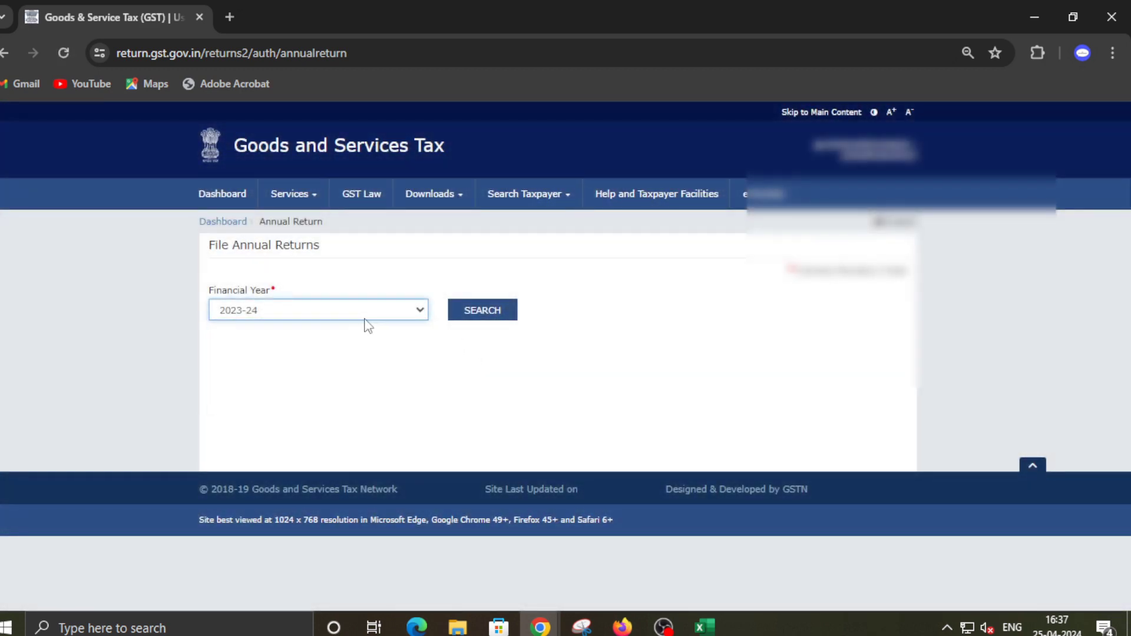
left_click(491, 316)
scroll(664, 301, "down", 1)
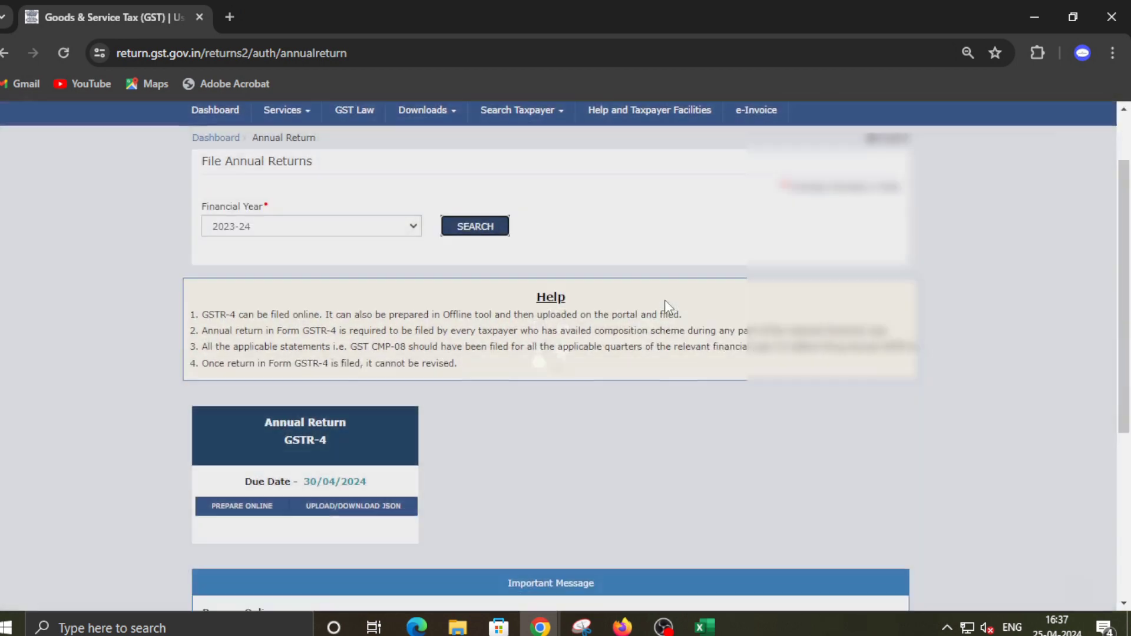
scroll(665, 306, "down", 3)
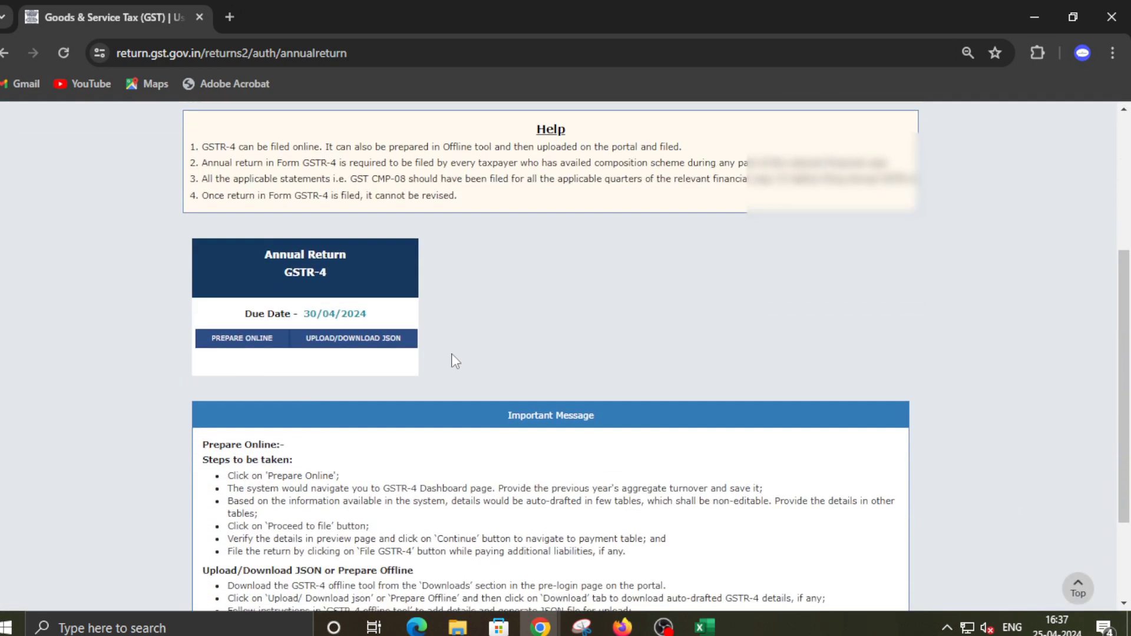
left_click(242, 338)
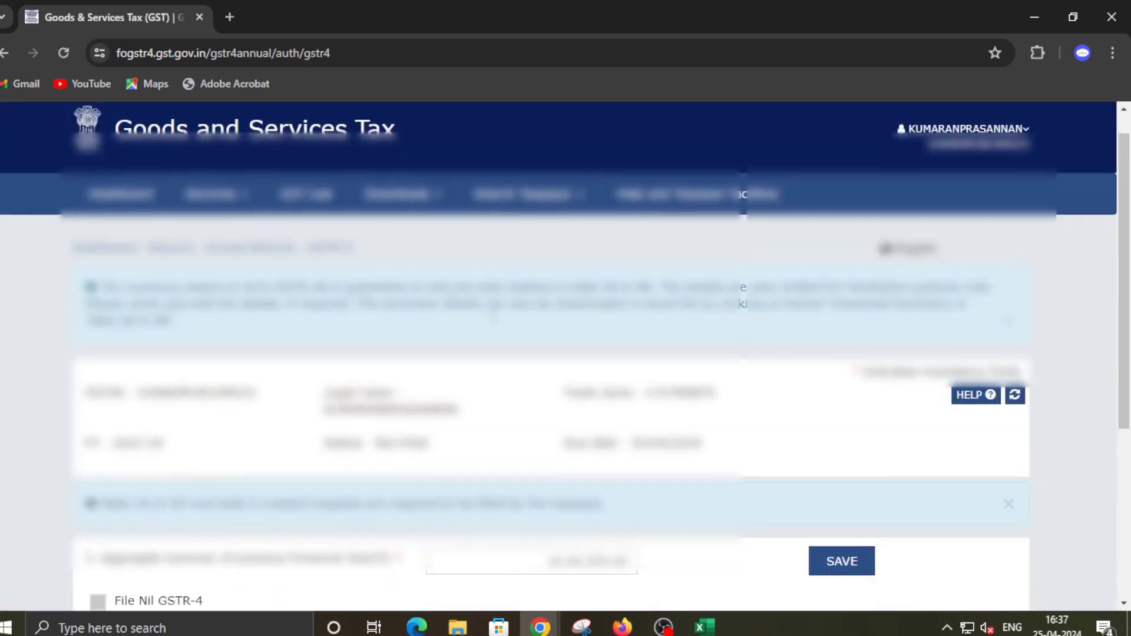
scroll(500, 321, "down", 4)
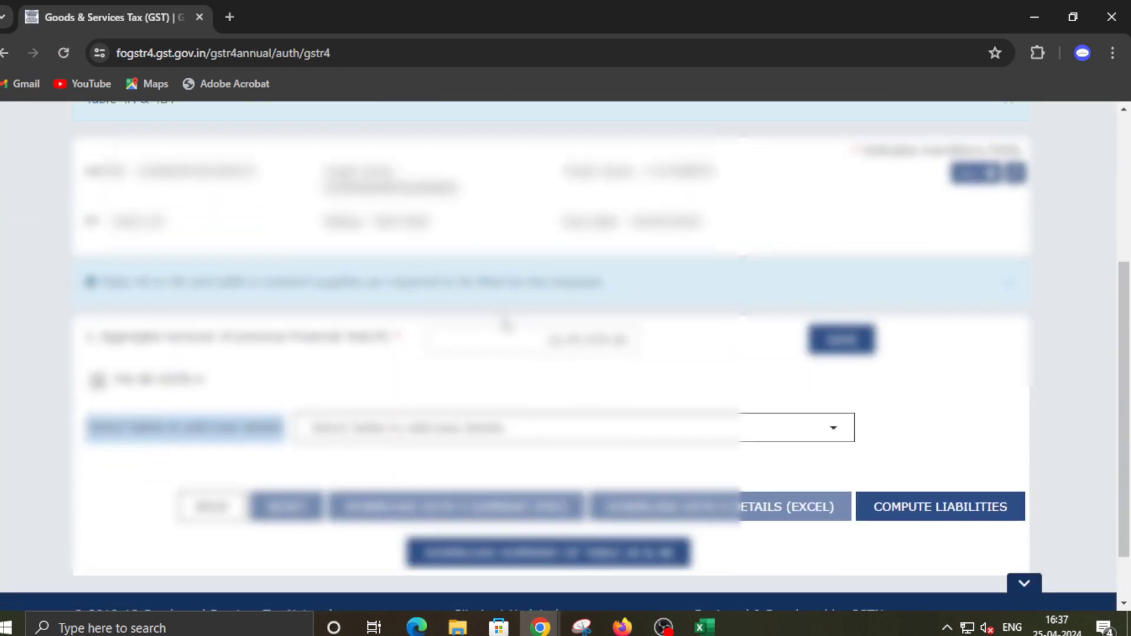
left_click_drag(547, 340, 629, 346)
left_click(740, 362)
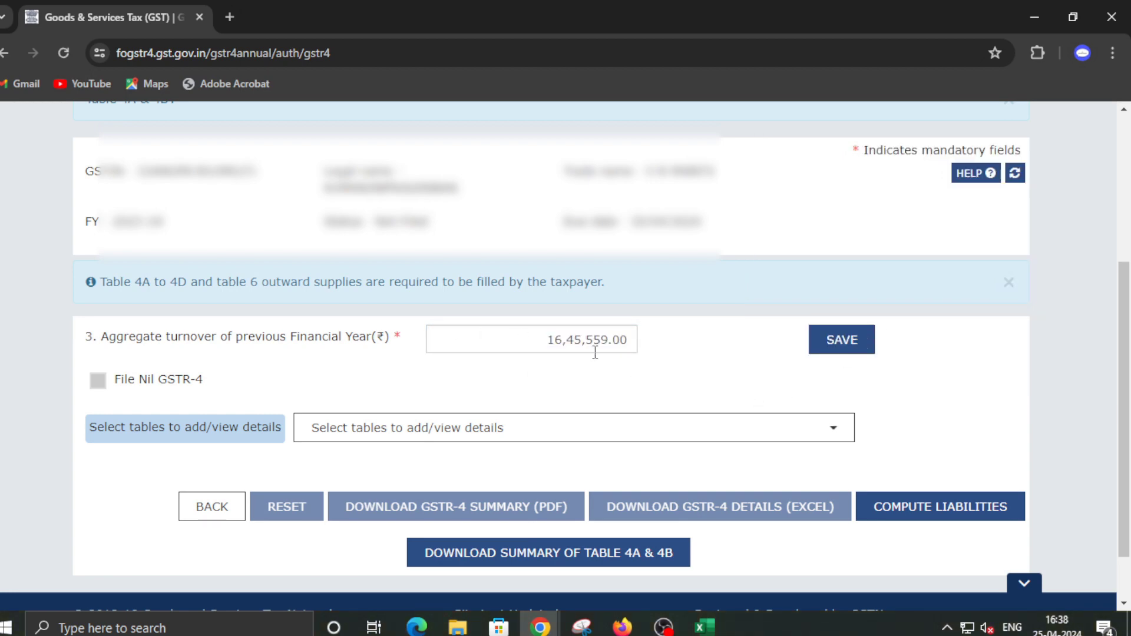
scroll(593, 353, "down", 2)
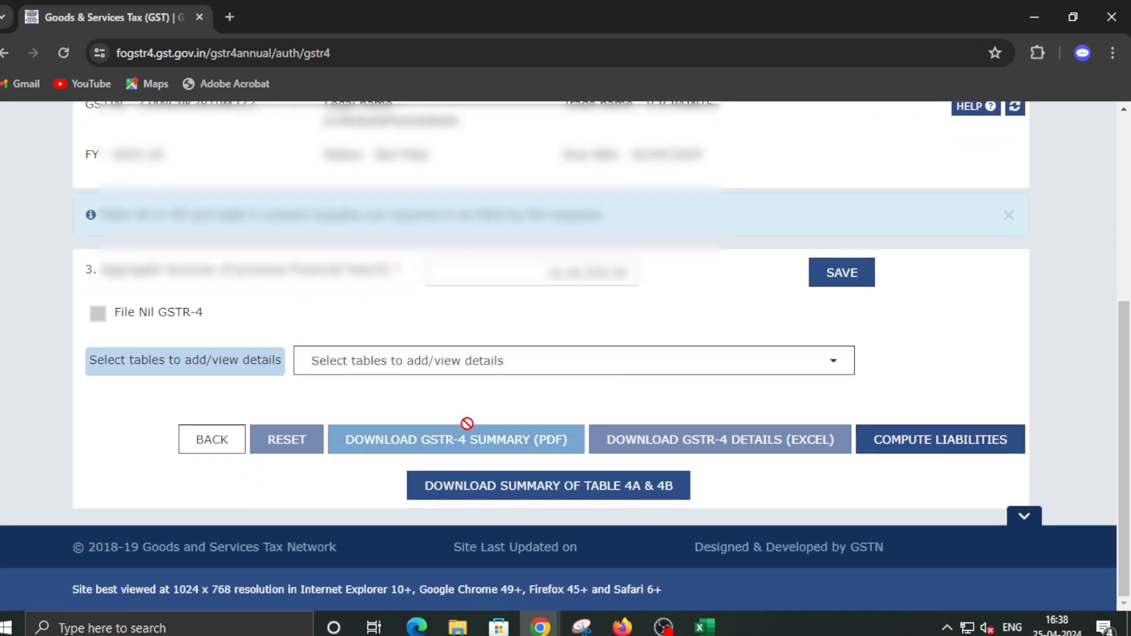
left_click(609, 370)
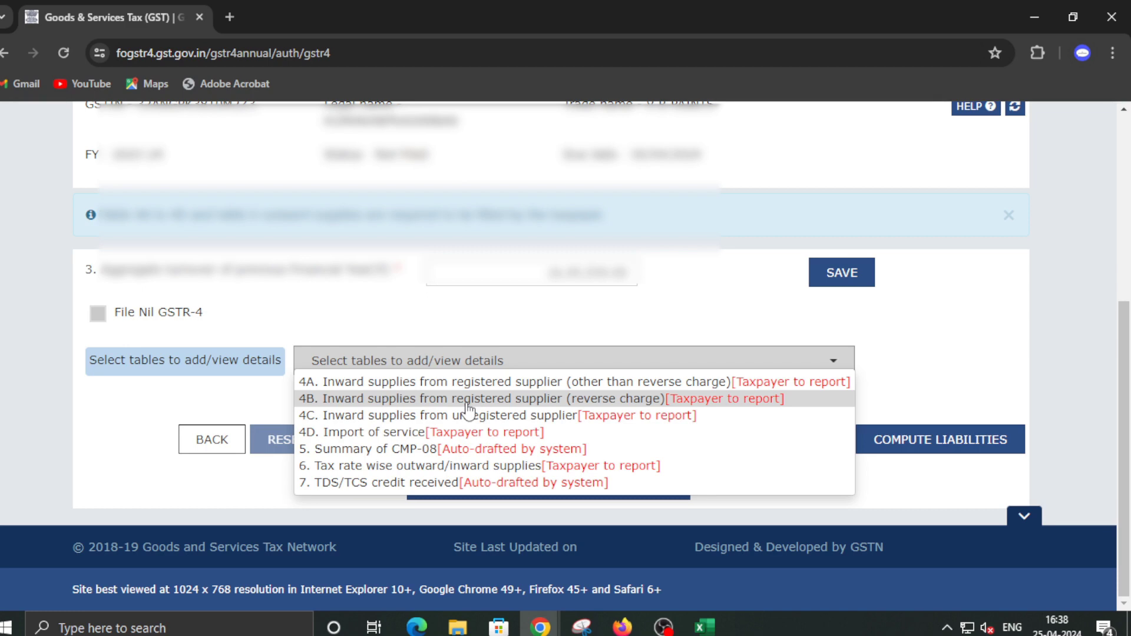
left_click(402, 449)
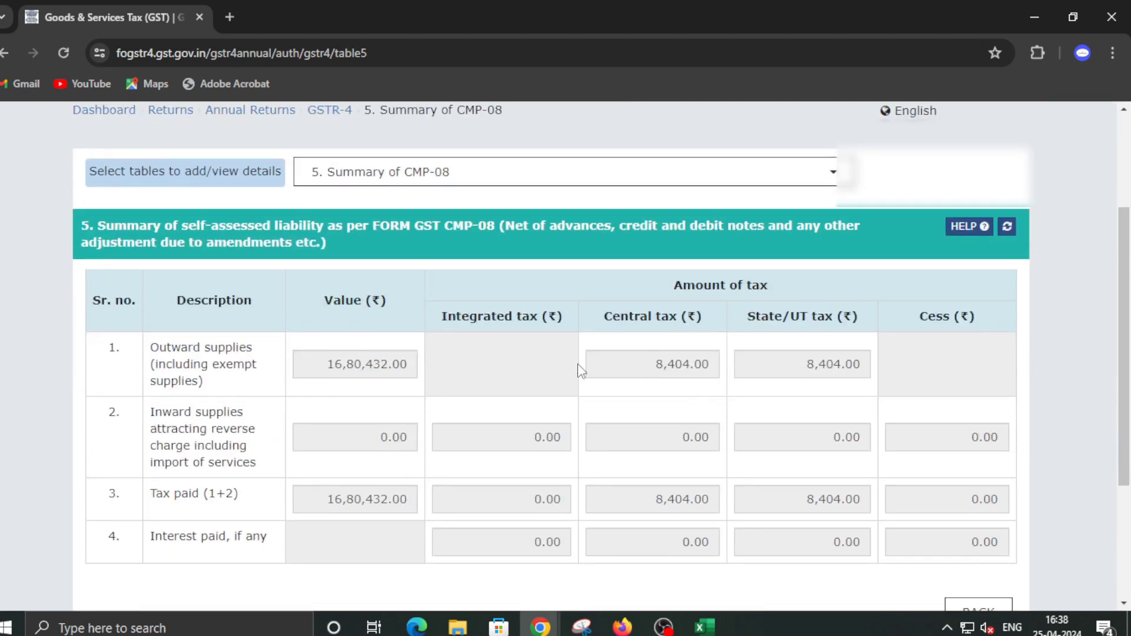
scroll(586, 362, "down", 3)
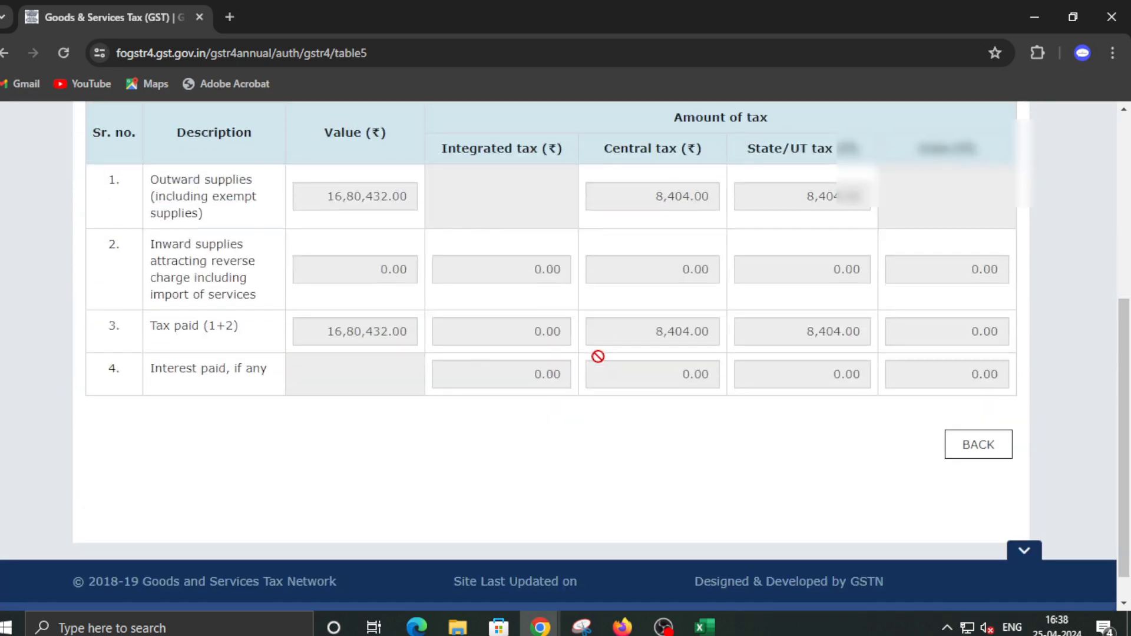
left_click(971, 448)
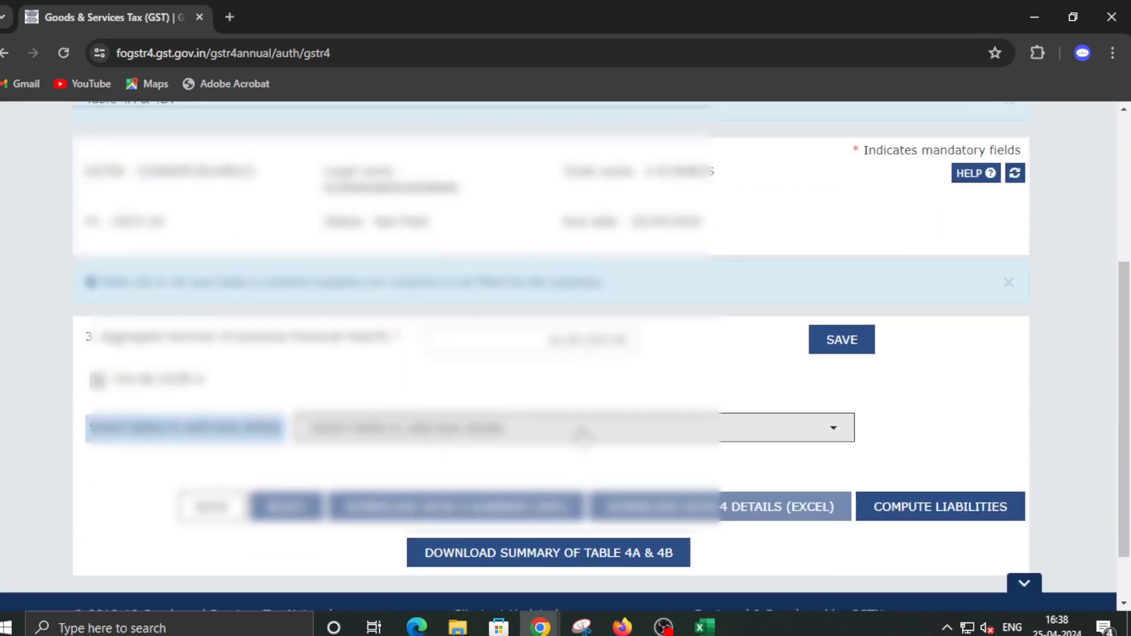
Review Table 6 tax-rate-wise supplies, leaving the 1% rate value unchanged, then return
left_click(436, 428)
scroll(470, 445, "down", 1)
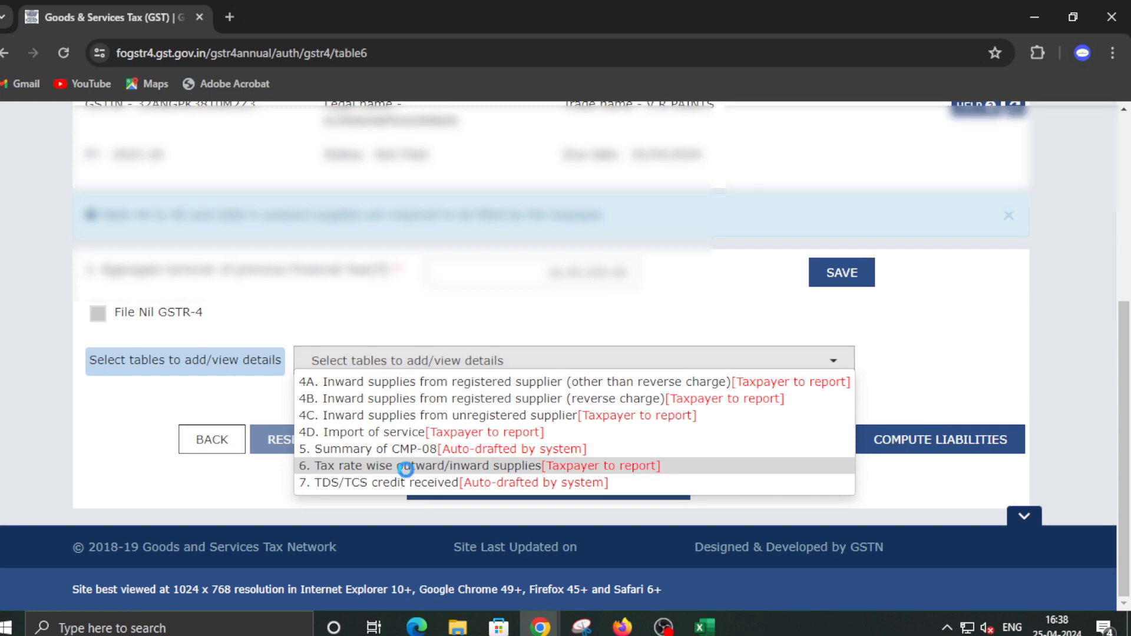
left_click(406, 468)
scroll(406, 472, "down", 4)
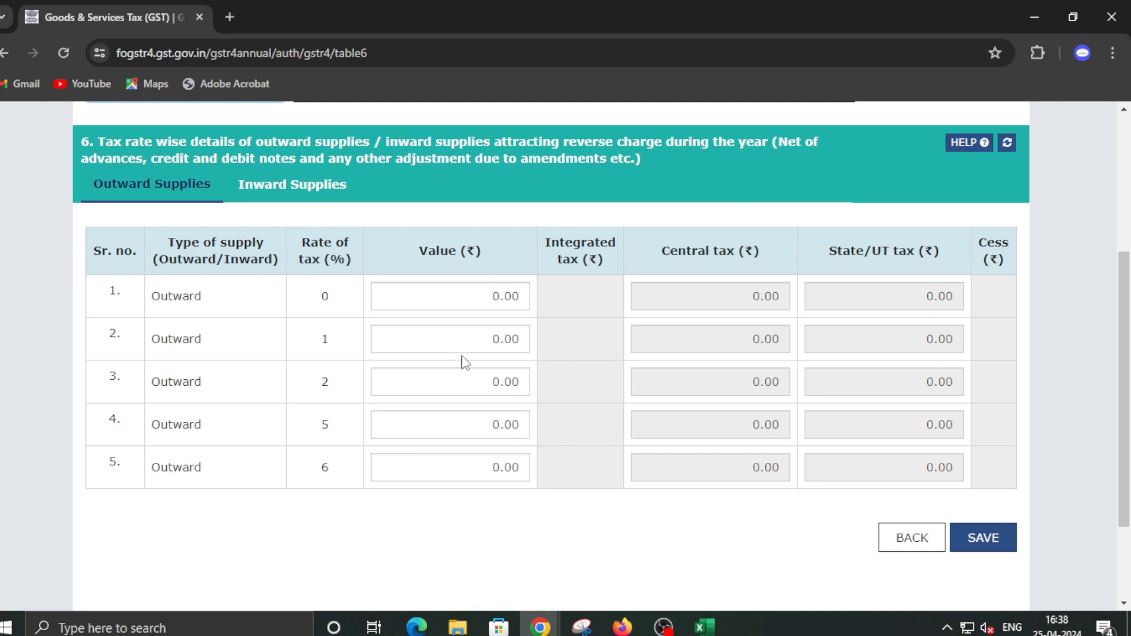
left_click(469, 333)
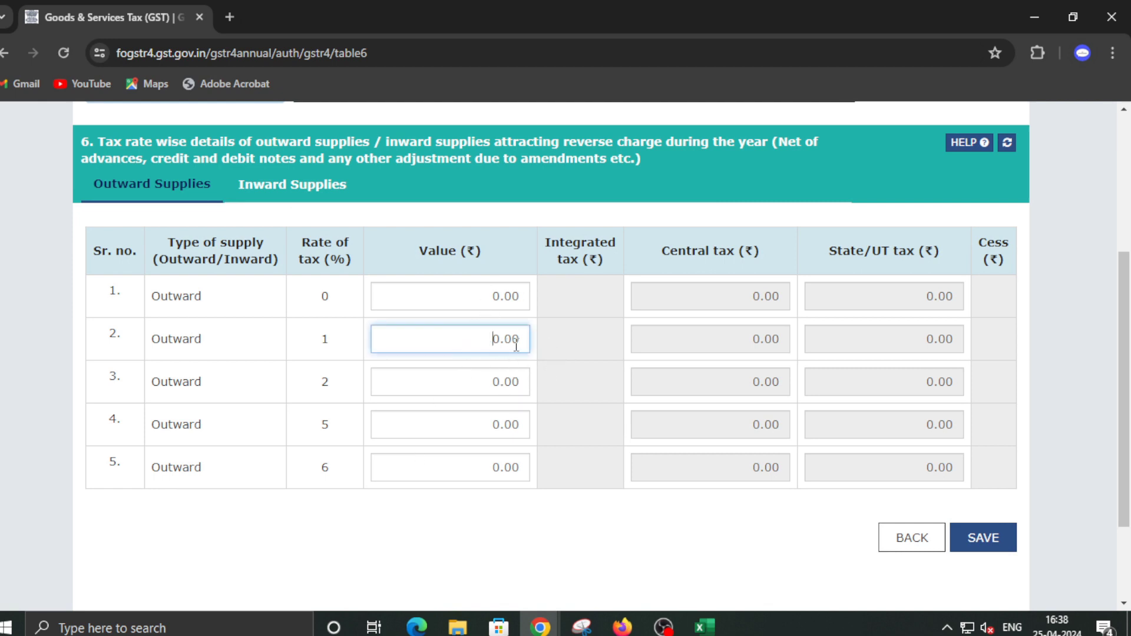
left_click(751, 334)
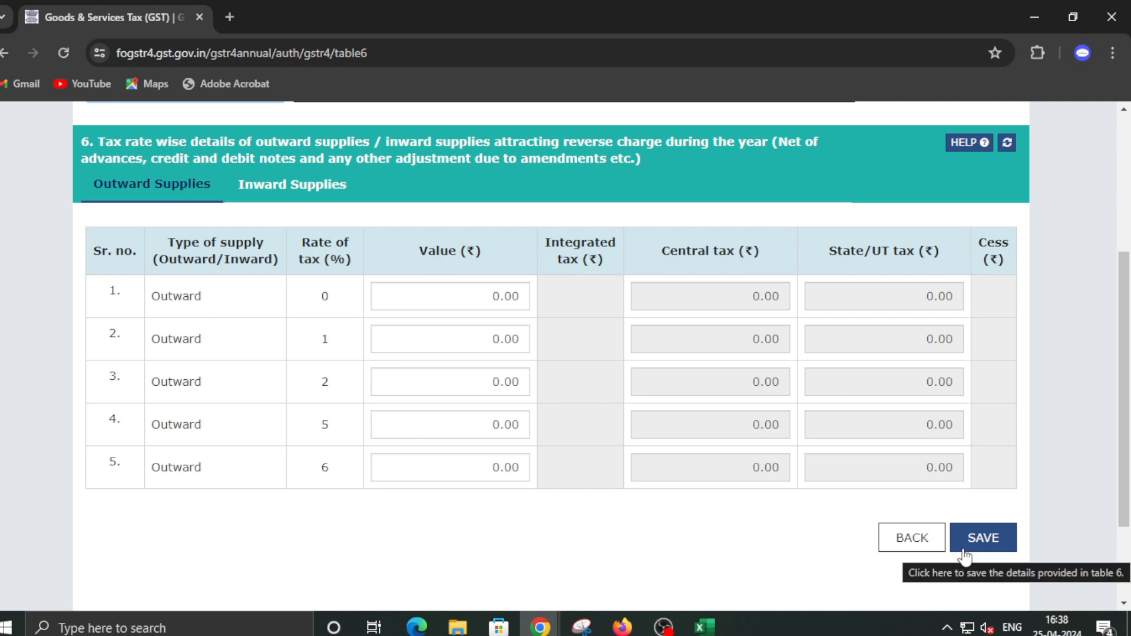
left_click(911, 538)
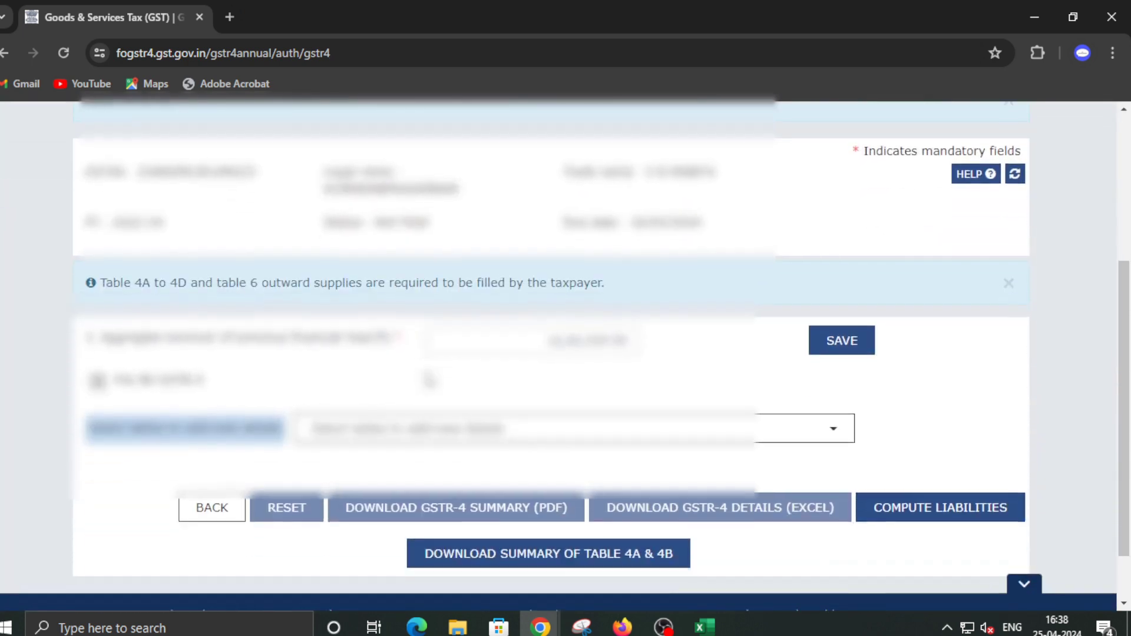
Check Table 7 TDS/TCS credit received, then return to the File Returns dashboard
left_click(508, 428)
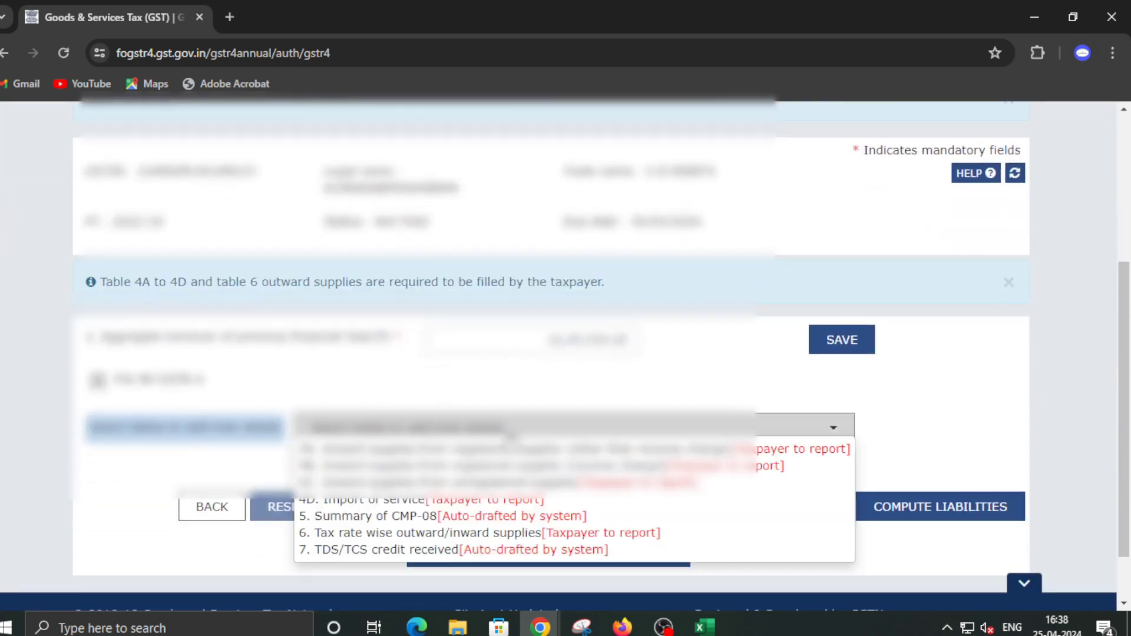
scroll(509, 436, "down", 1)
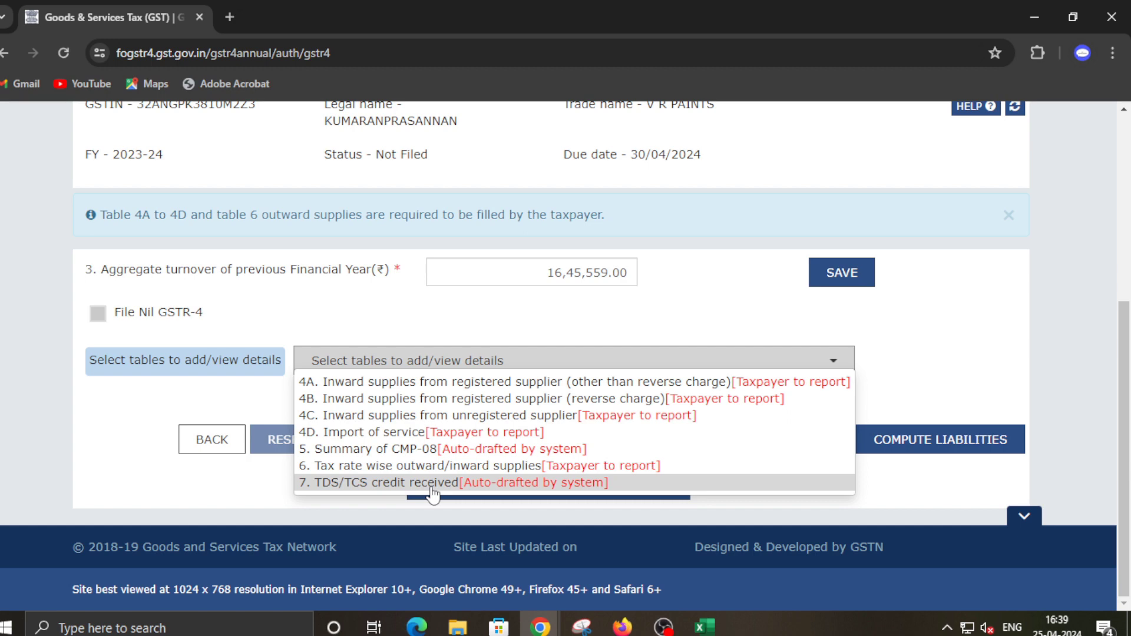
left_click(430, 485)
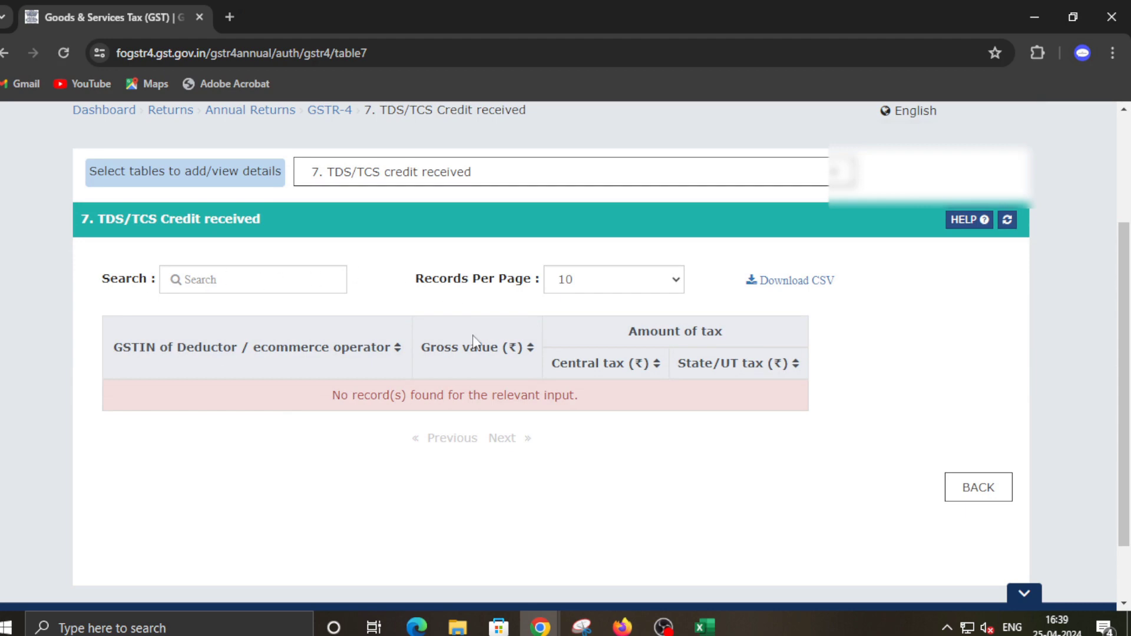
left_click(978, 488)
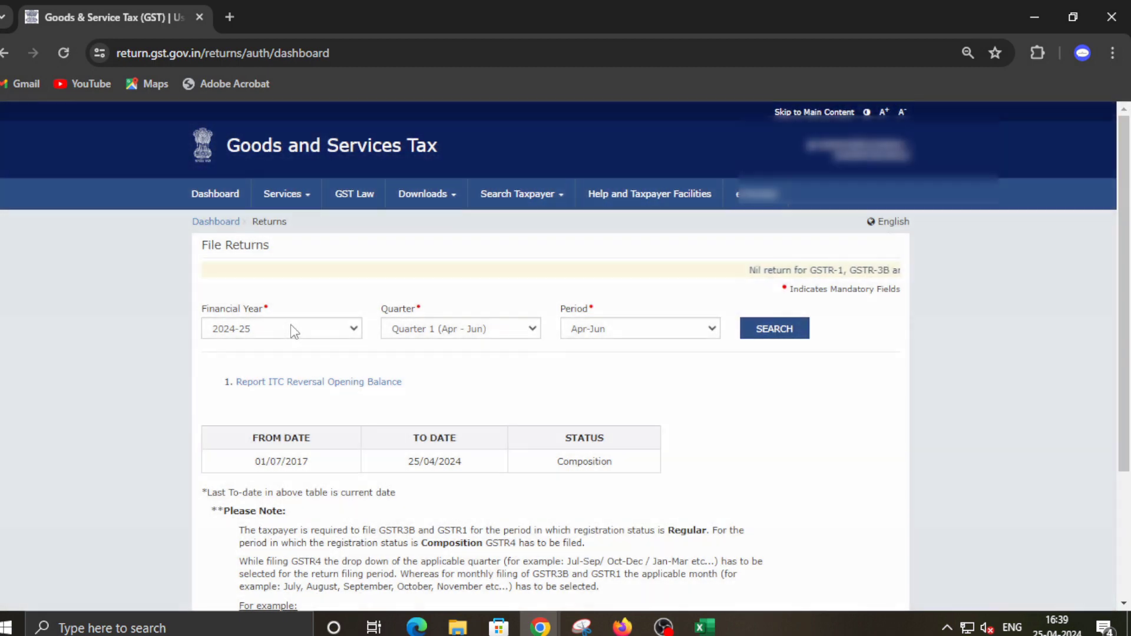
Search returns for FY 2023-24 Jan-Mar and open the GSTR-4A offline download
left_click(291, 328)
left_click(253, 360)
left_click(783, 329)
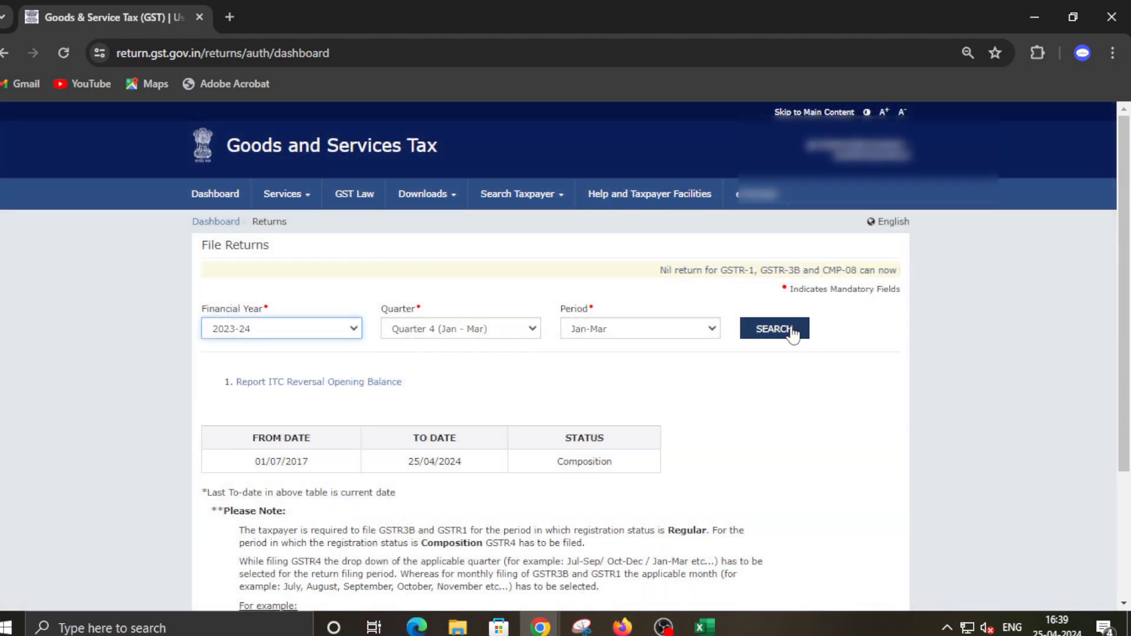
scroll(599, 326, "down", 2)
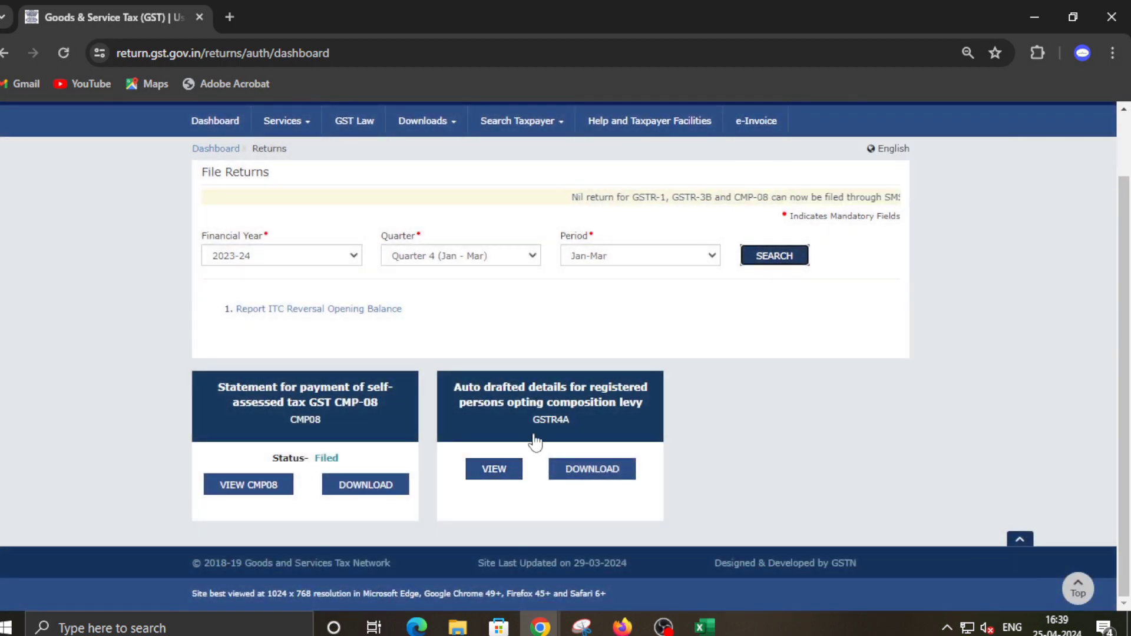
left_click(596, 475)
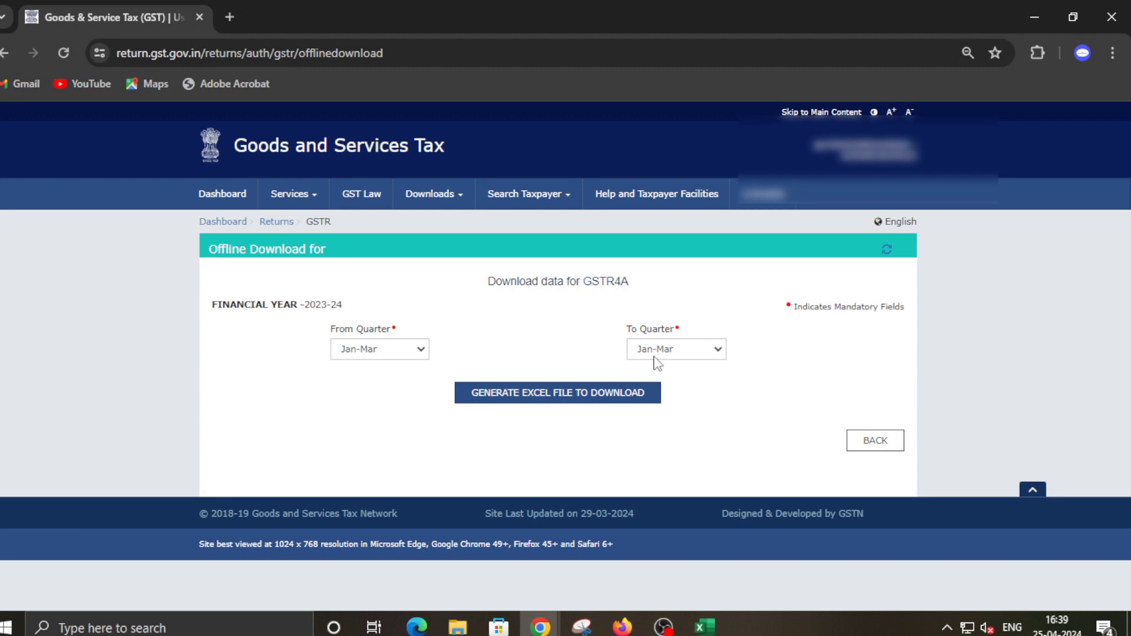
Generate the GSTR-4A Excel file from Apr-Jun and save it to Desktop\composition\party, replacing the old file
left_click(421, 349)
left_click(382, 368)
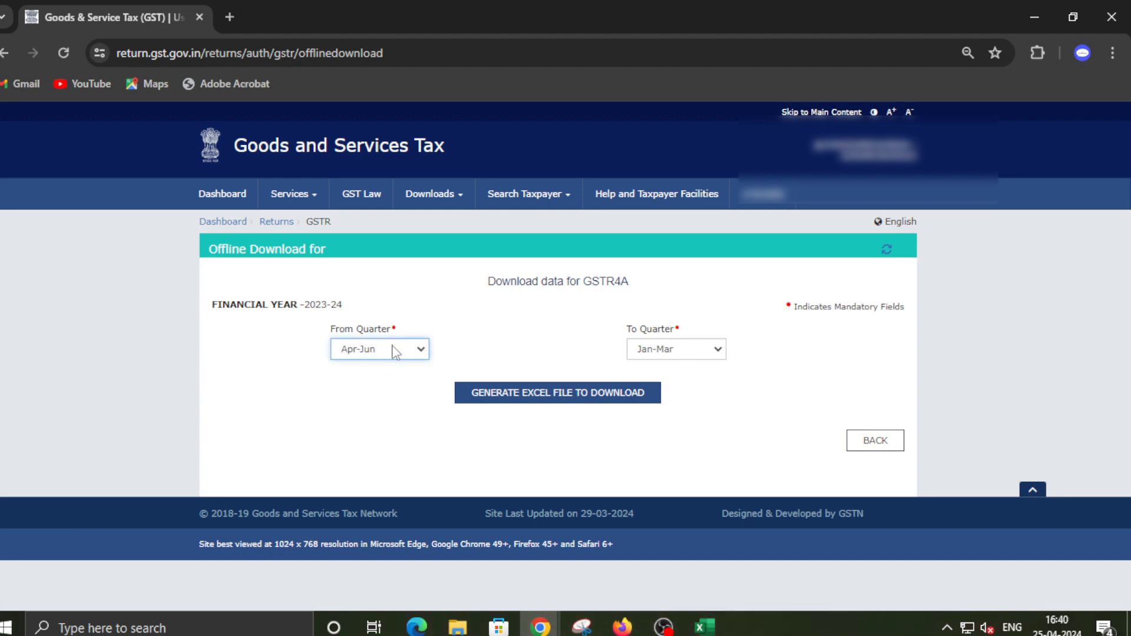
left_click(593, 400)
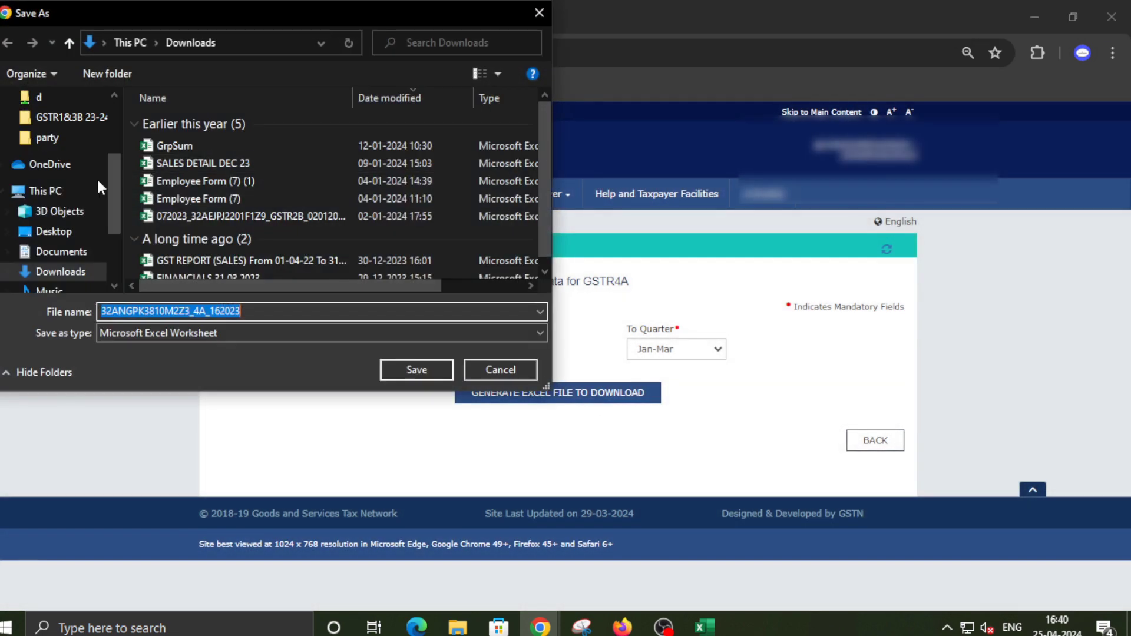
scroll(73, 156, "up", 3)
left_click(67, 137)
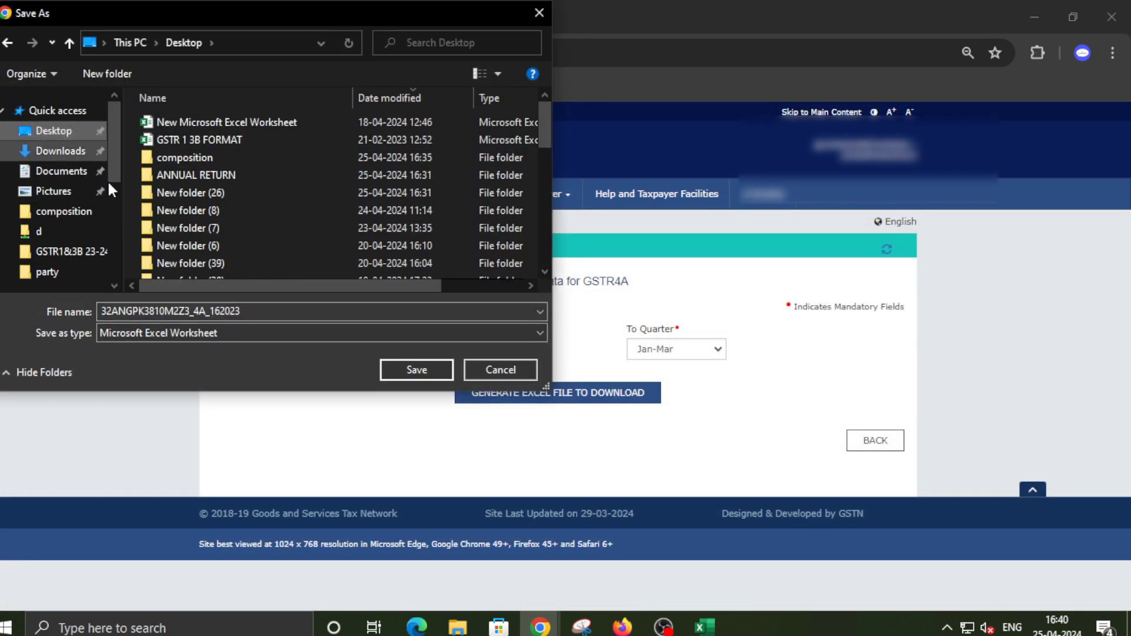
double_click(175, 160)
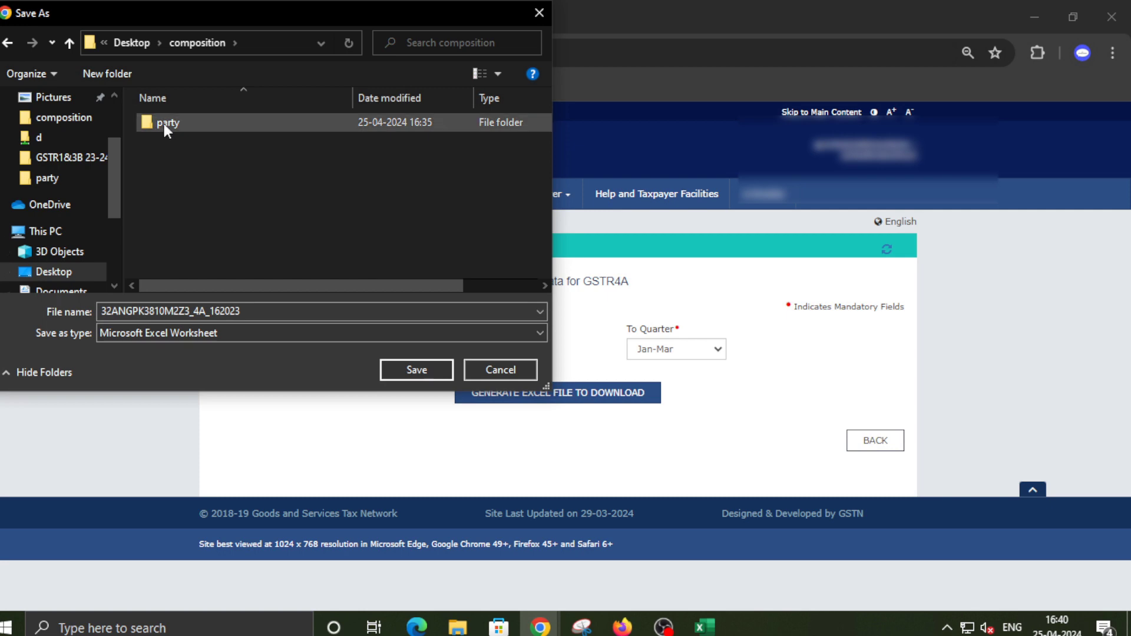
double_click(165, 122)
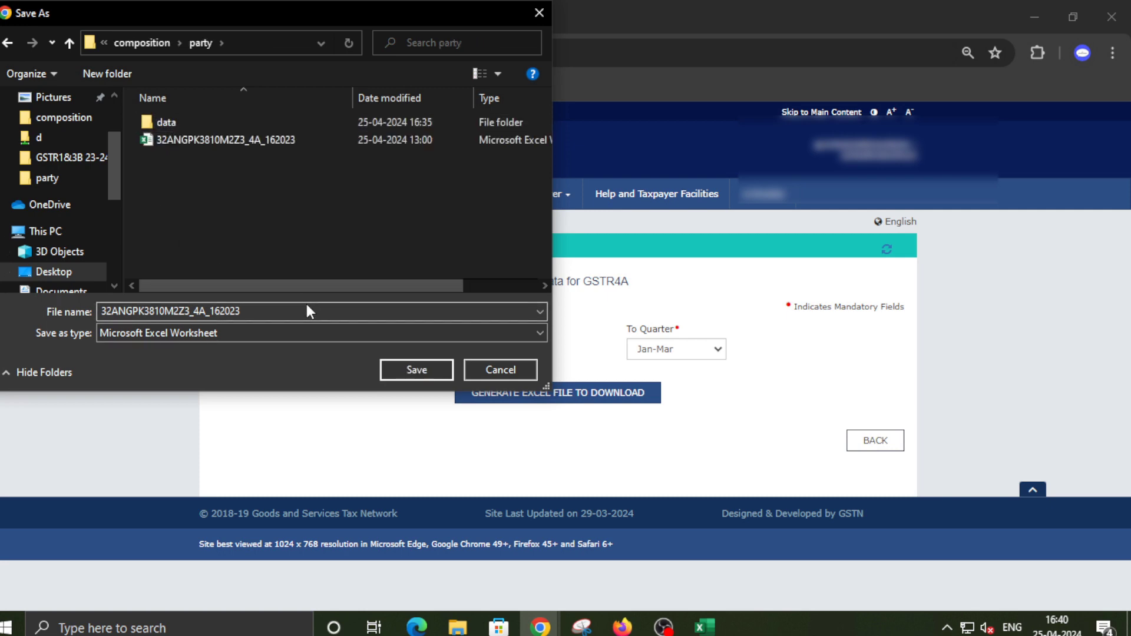
left_click(415, 370)
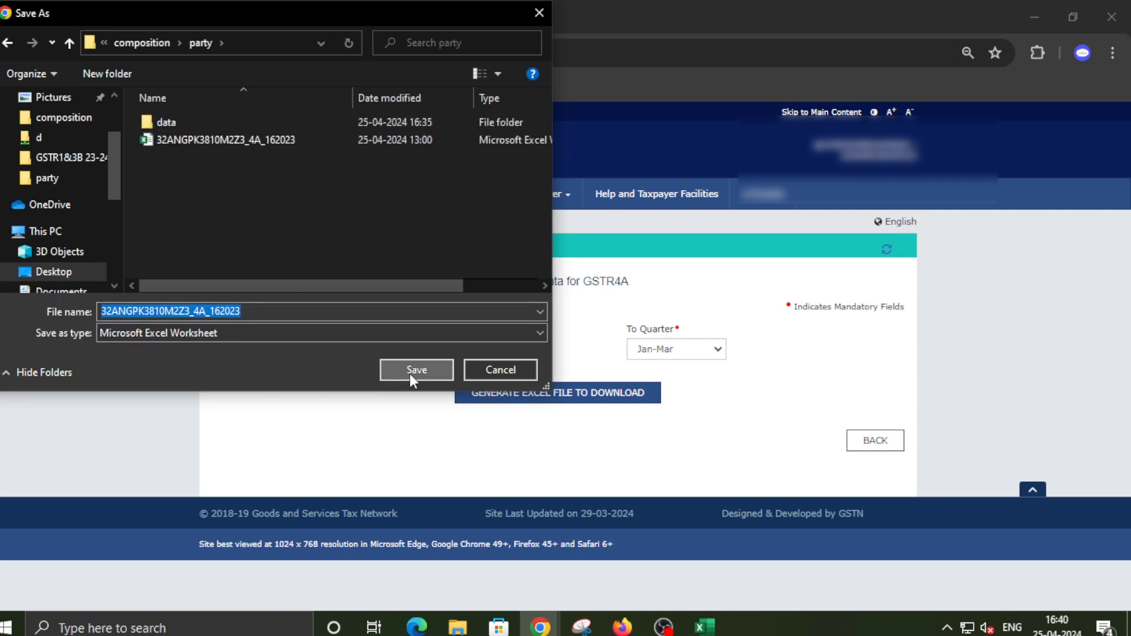
left_click(598, 314)
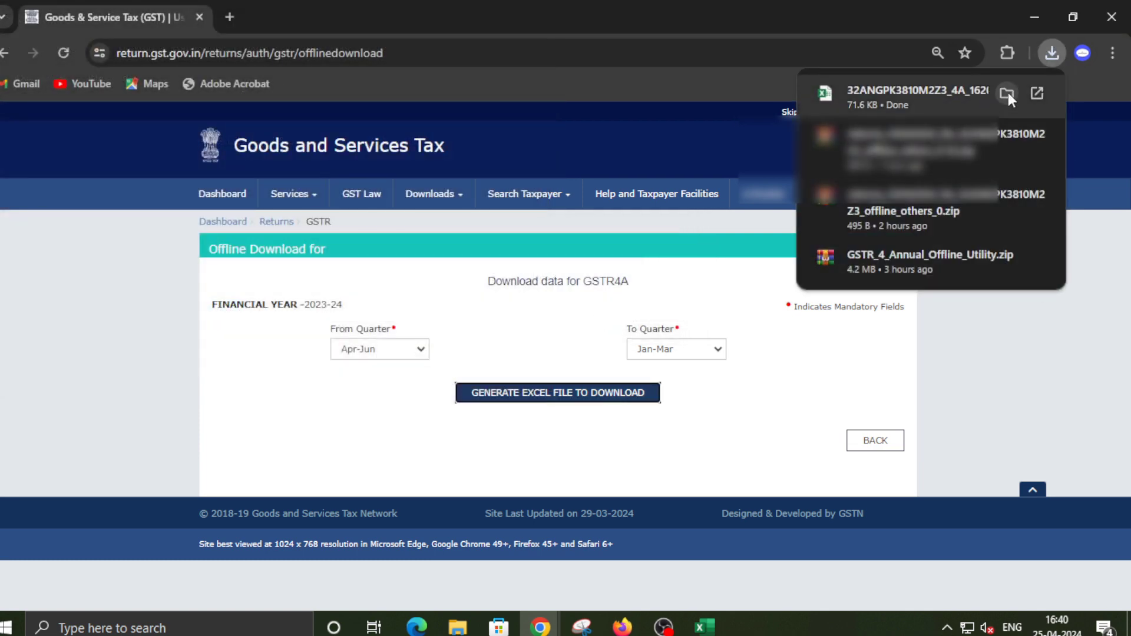
Open the downloaded GSTR-4A workbook in Excel and enable editing
left_click(1007, 93)
left_click(359, 227)
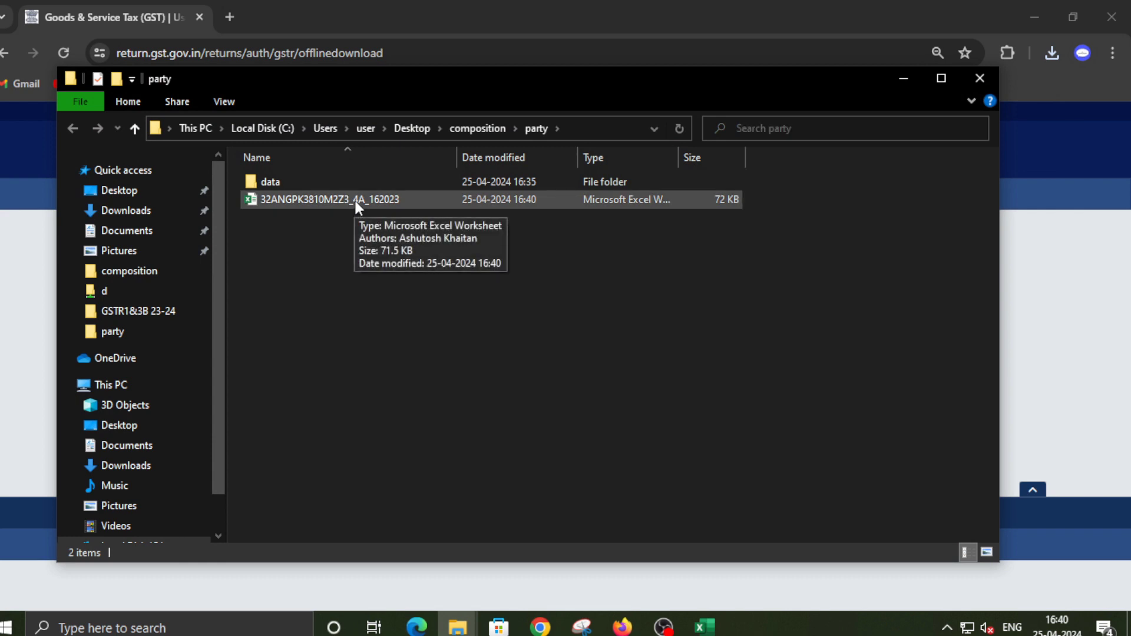
double_click(355, 199)
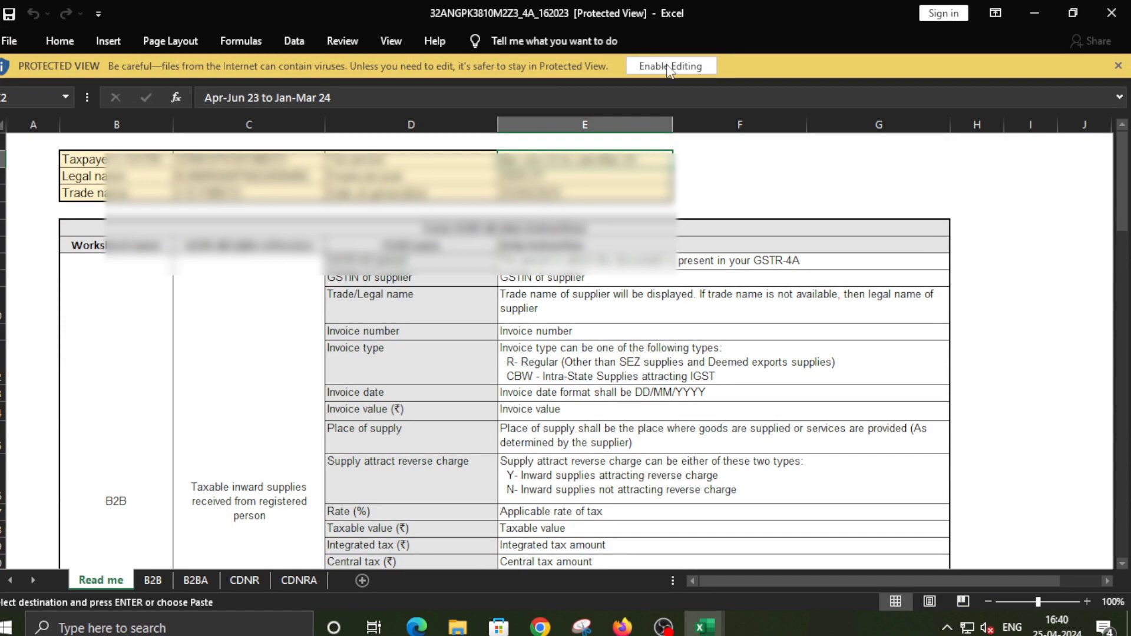
left_click(668, 68)
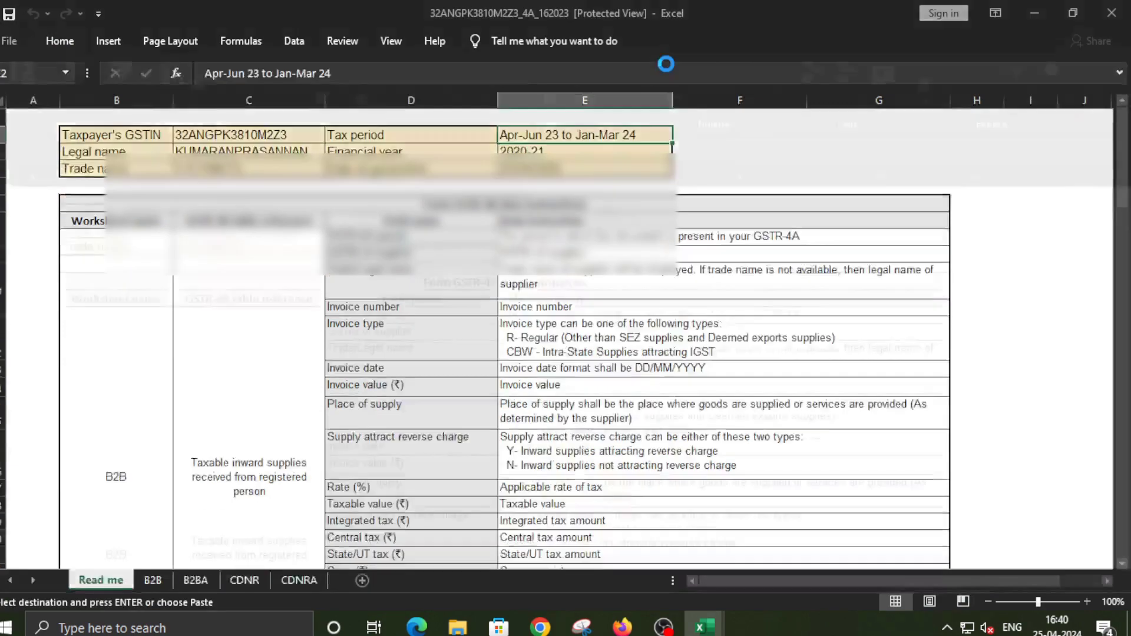
Switch to the B2B sheet and select its entire contents for copying
left_click(153, 580)
scroll(309, 401, "down", 5)
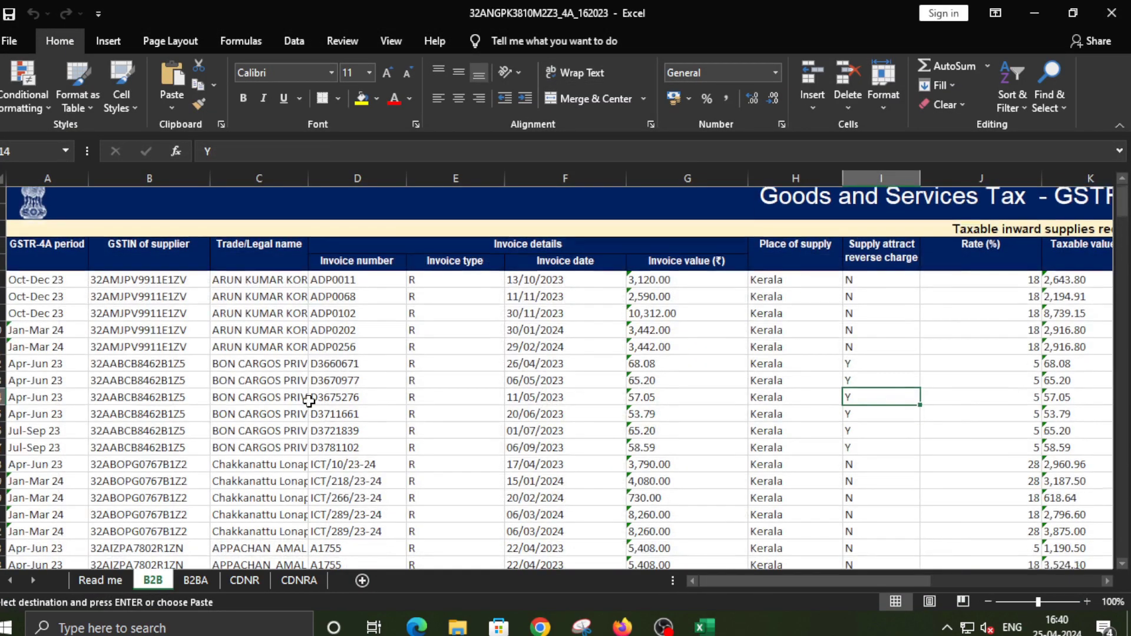
scroll(313, 398, "up", 5)
scroll(313, 398, "down", 20)
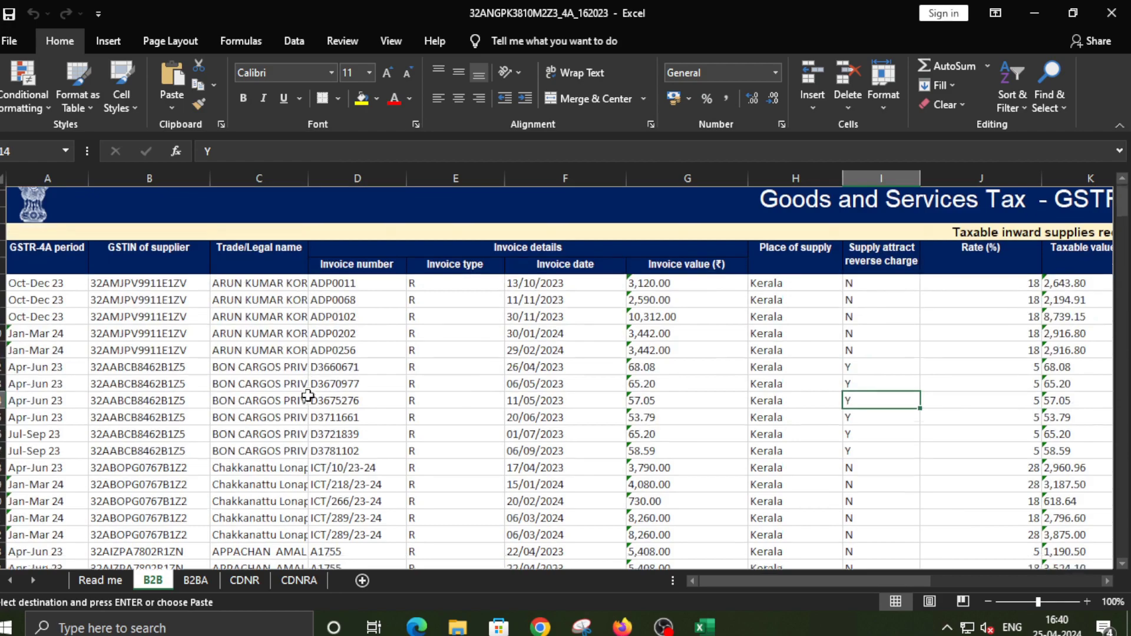
scroll(313, 398, "down", 7)
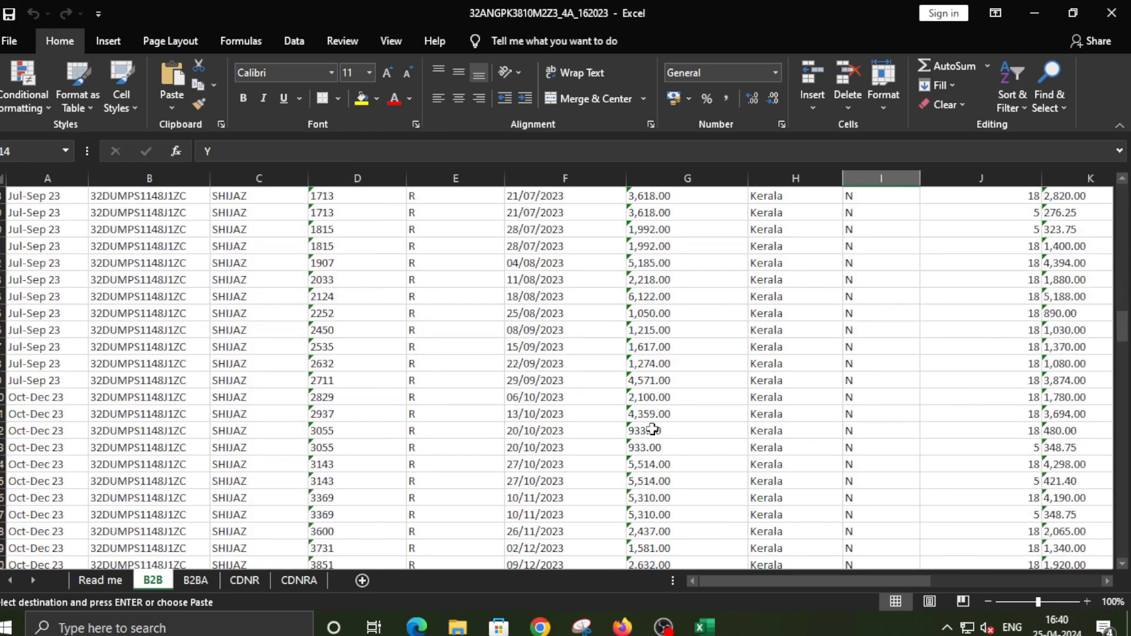
scroll(513, 391, "up", 20)
scroll(516, 393, "up", 12)
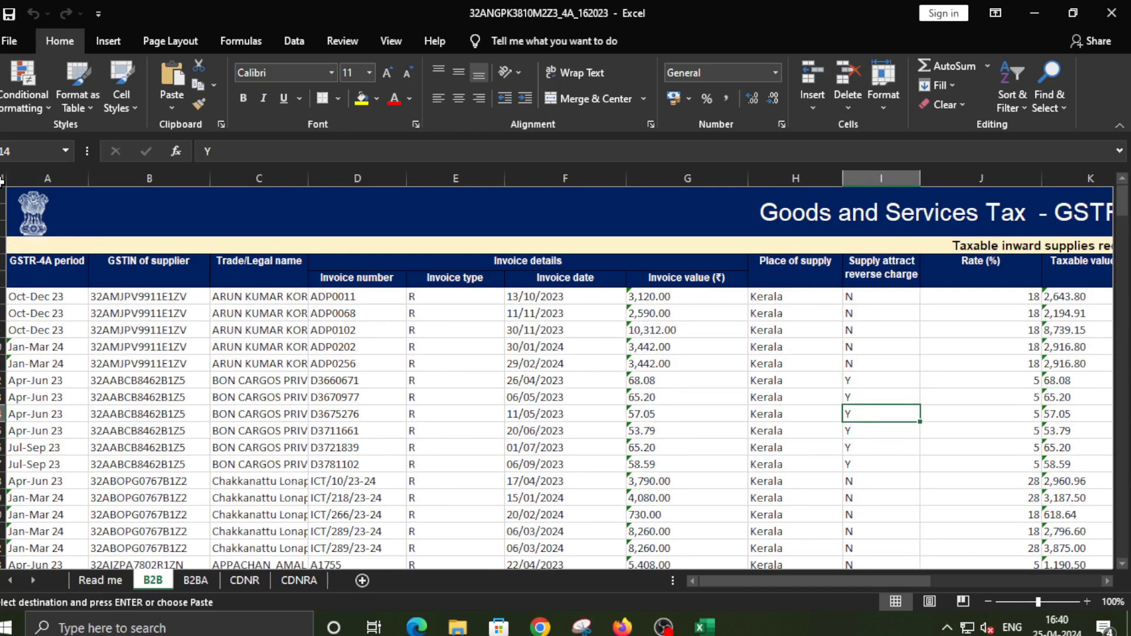
left_click(5, 187)
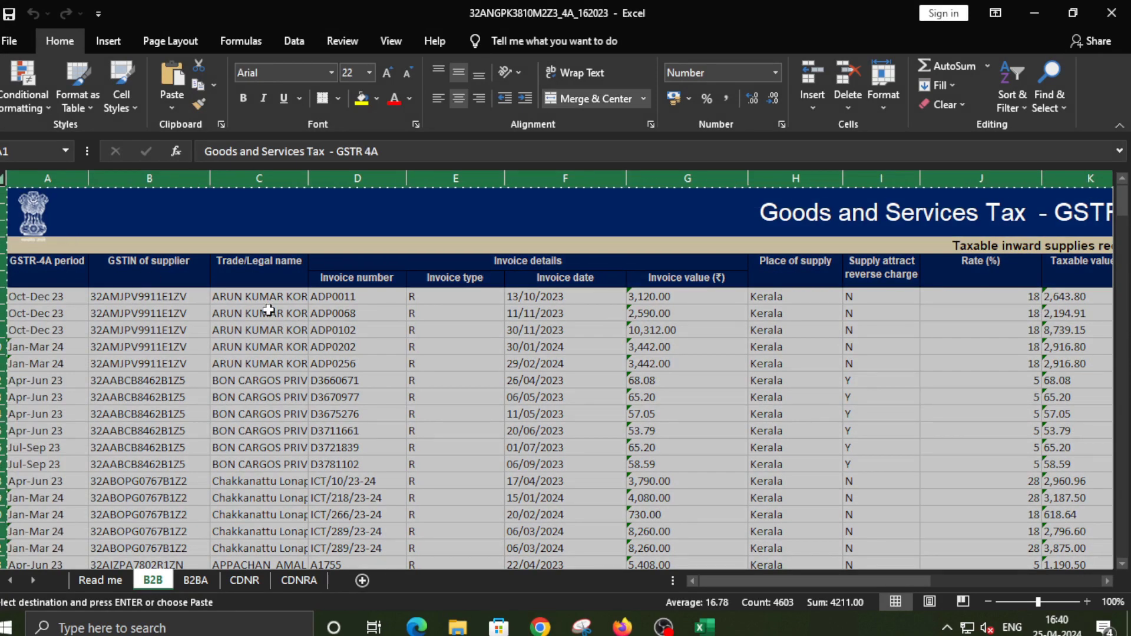
Paste the B2B table into a new sheet and delete the top four banner rows
left_click(362, 581)
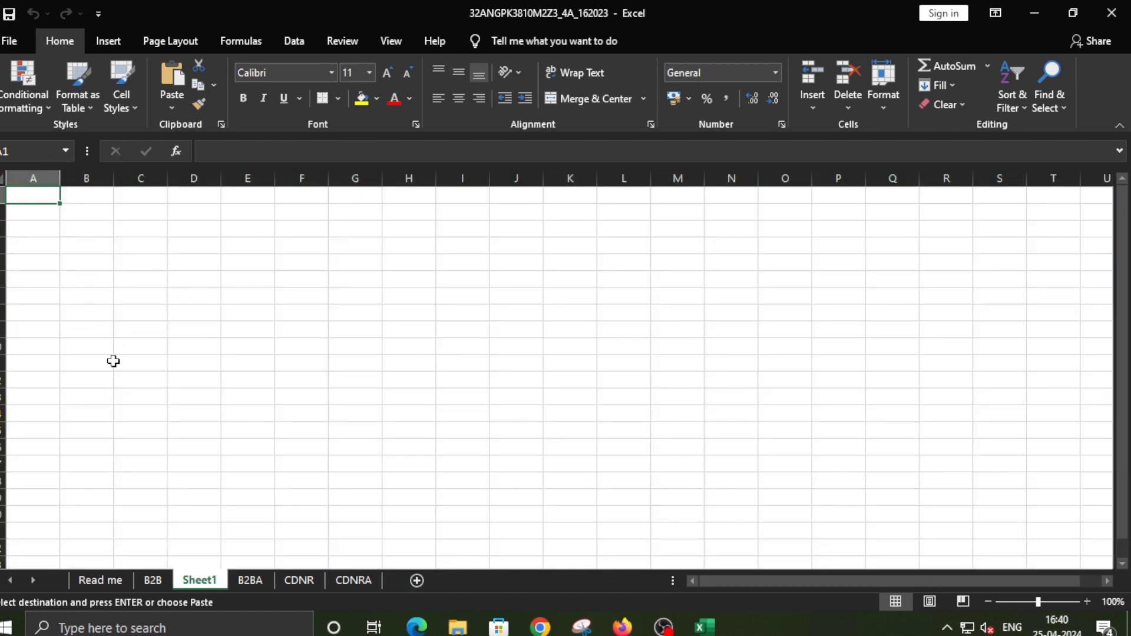
key("ctrl+a")
key("ctrl+v")
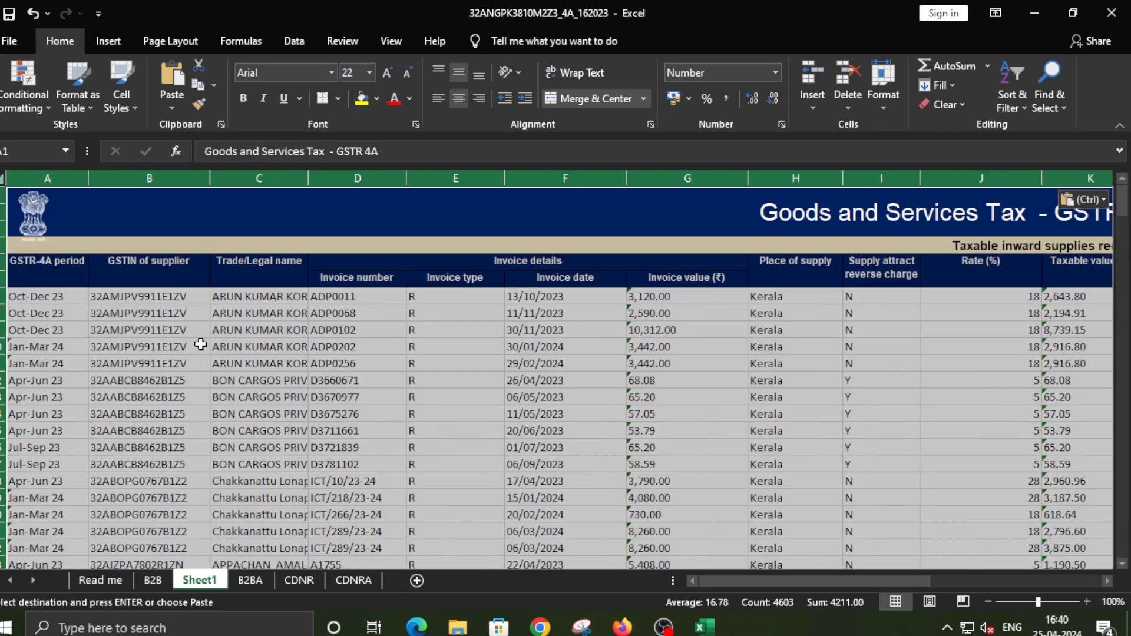
left_click(202, 344)
left_click_drag(2, 196, 3, 245)
right_click(3, 210)
left_click(37, 356)
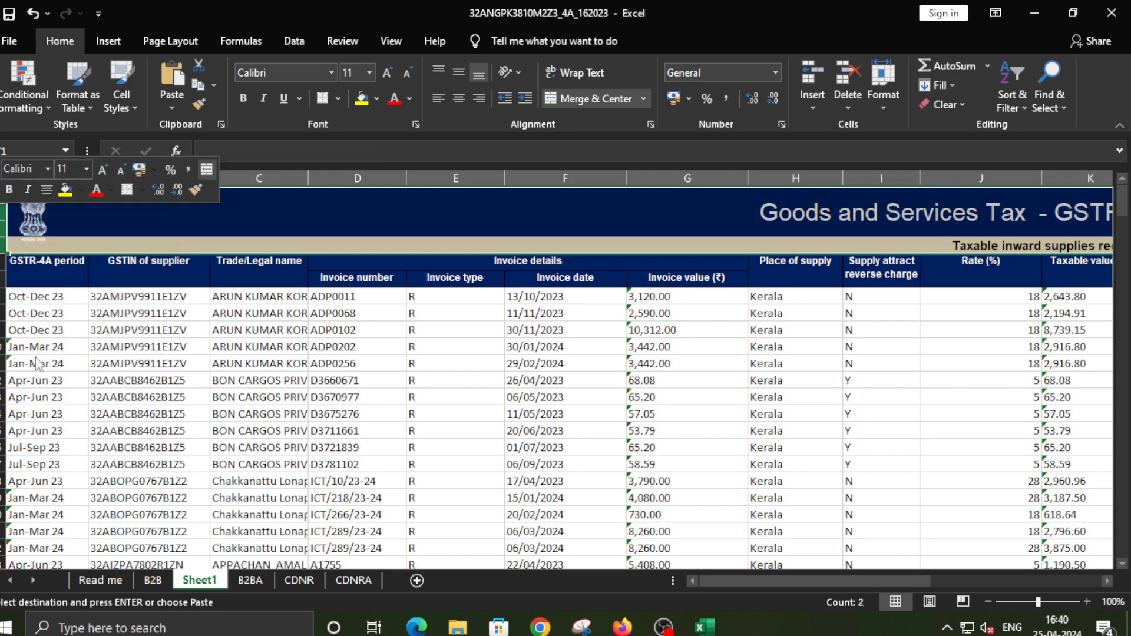
left_click(240, 334)
left_click_drag(927, 569, 273, 352)
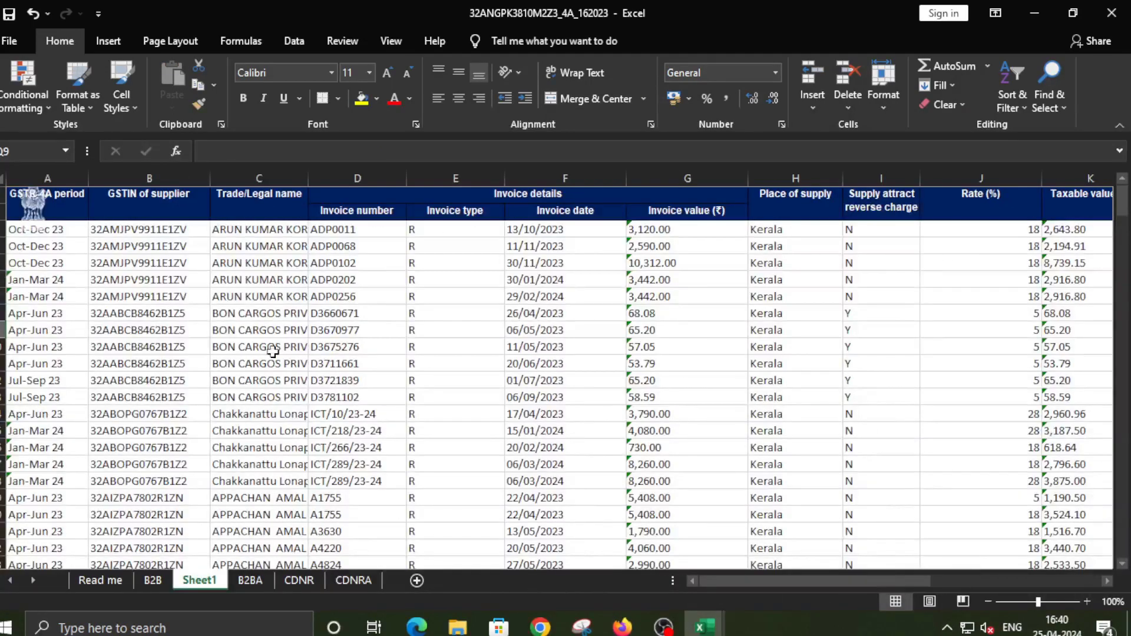
Delete the logo picture and the GSTR-4A period column A
left_click(32, 206)
key("ctrl+shift+Down")
left_click(34, 207)
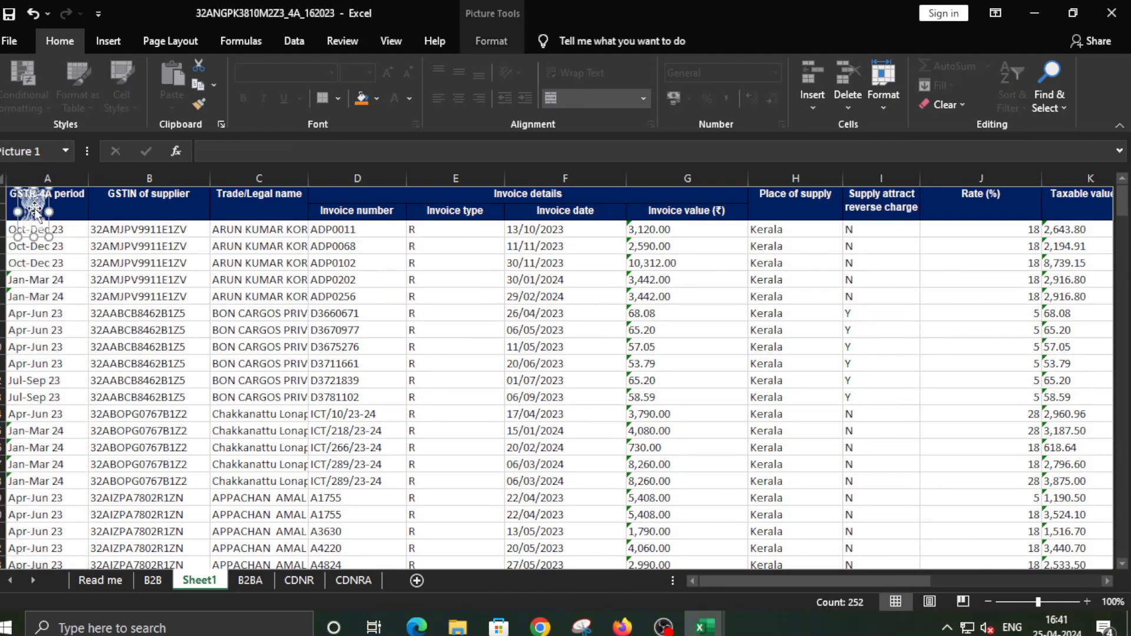
key("Delete")
left_click(47, 178)
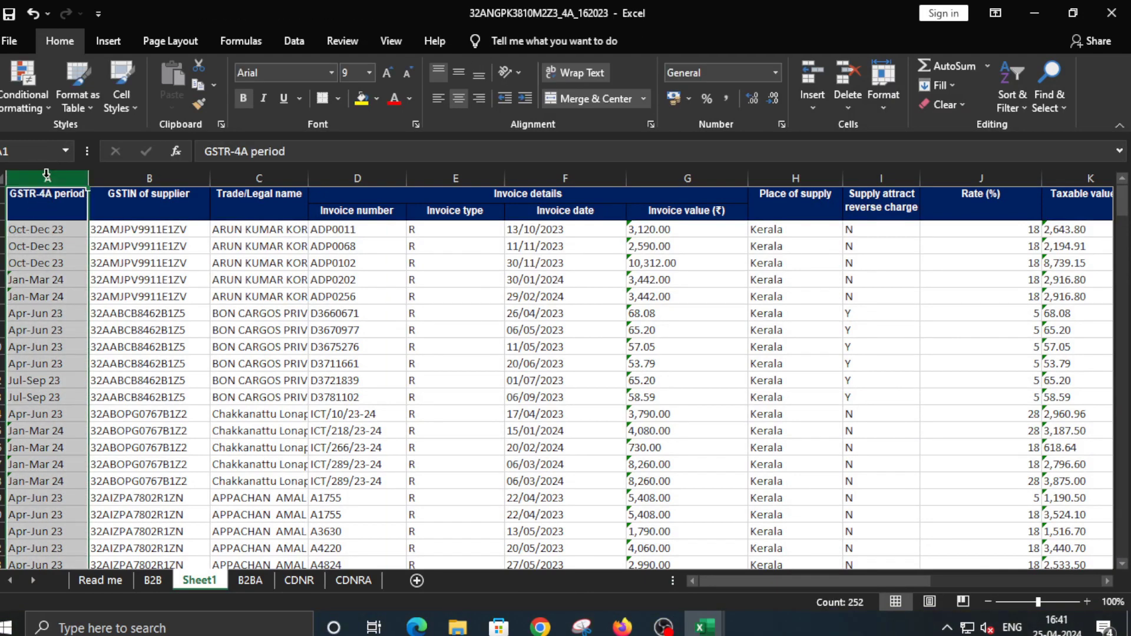
right_click(47, 181)
left_click(71, 307)
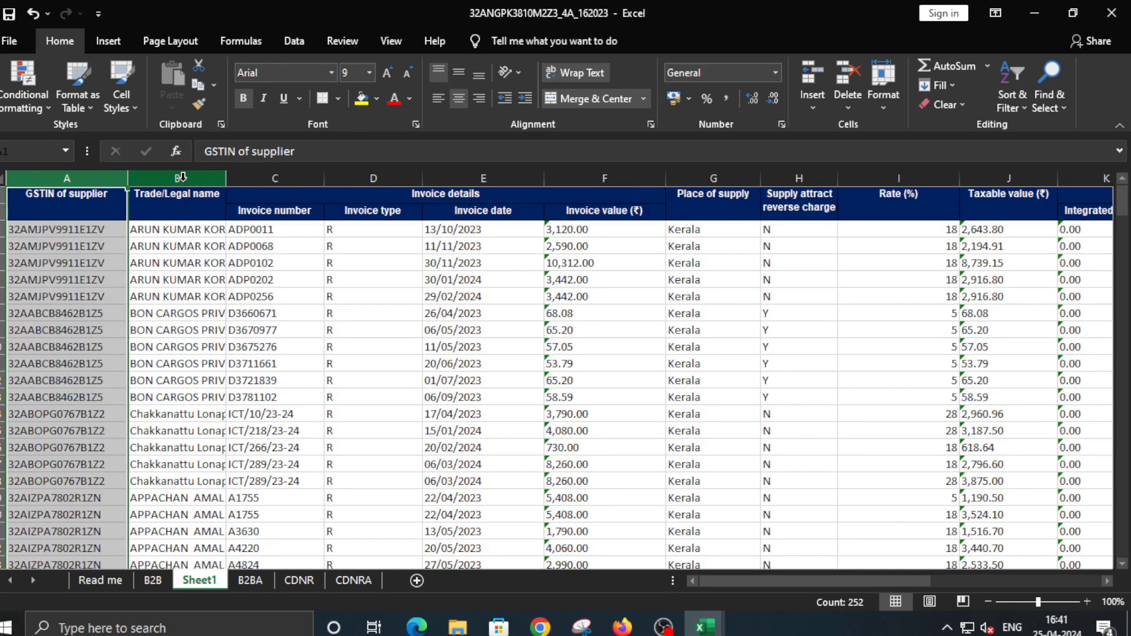
Delete the Invoice number, Invoice type and Invoice date columns
left_click(273, 176)
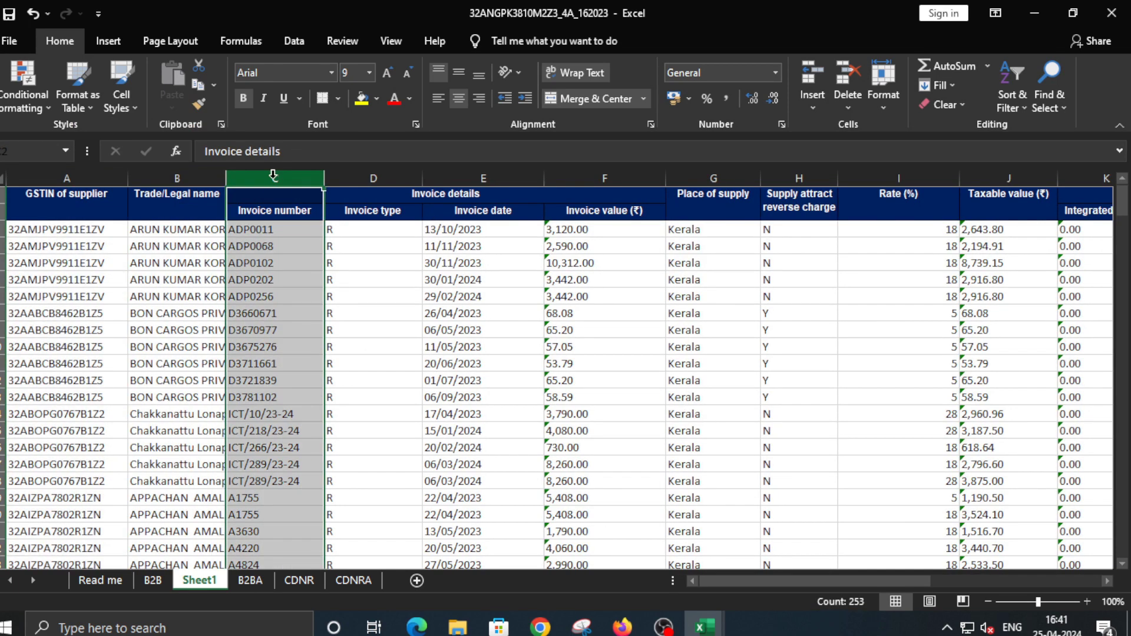
right_click(274, 176)
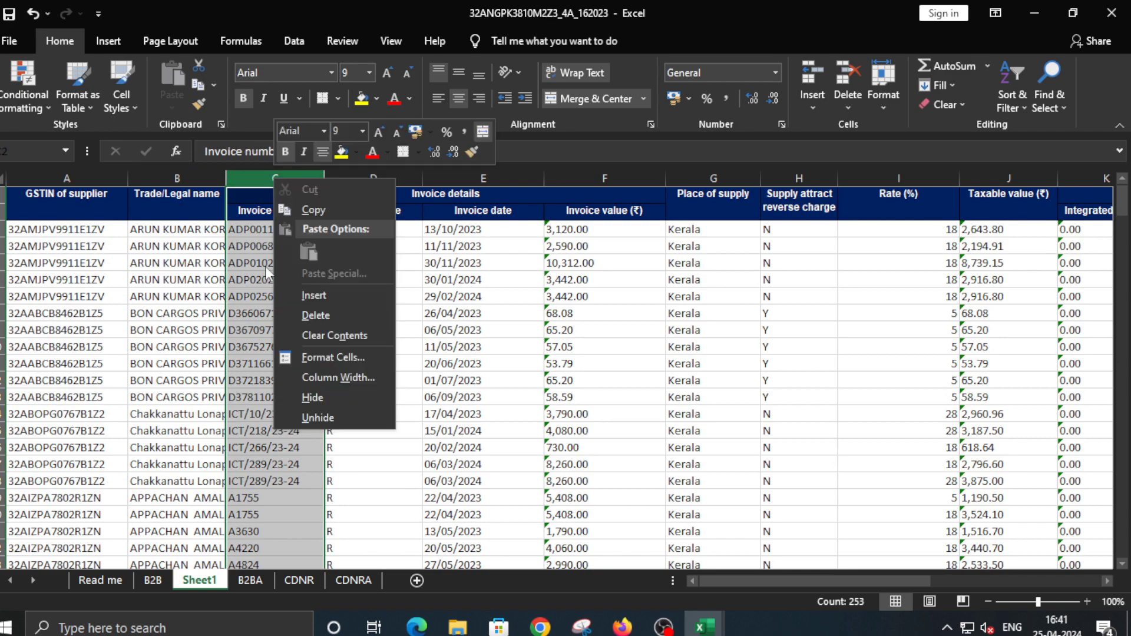
left_click(335, 316)
right_click(278, 180)
left_click(332, 320)
right_click(288, 177)
left_click(346, 317)
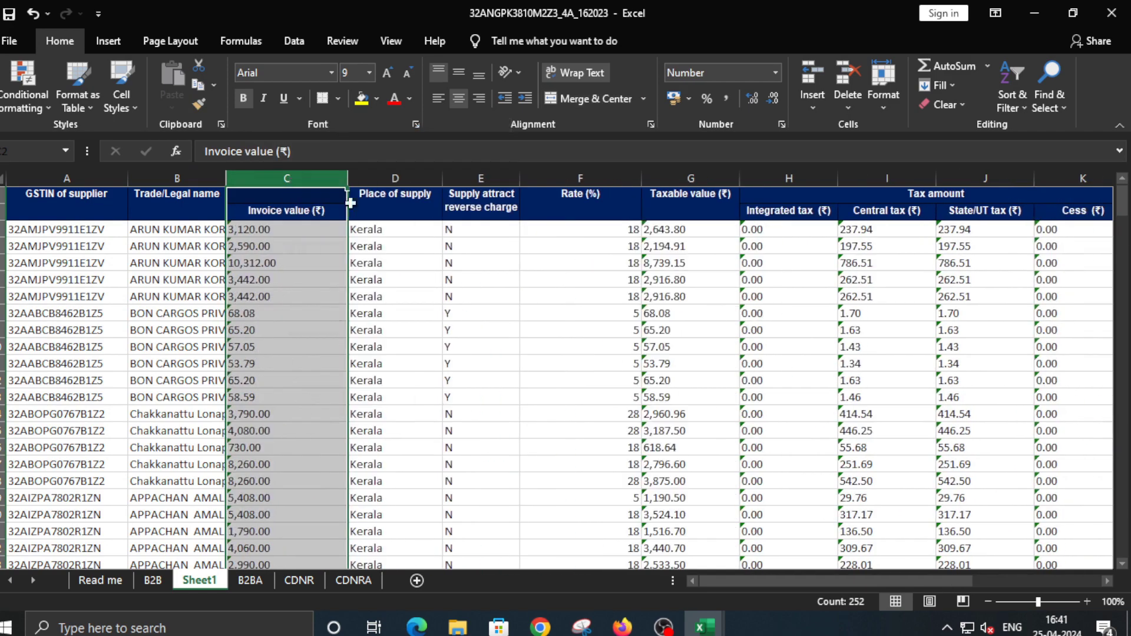
Delete the Invoice value through reverse charge columns and the Cess and later columns
left_click_drag(396, 180, 456, 182)
left_click_drag(286, 180, 404, 180)
right_click(404, 180)
left_click(462, 318)
right_click(285, 178)
left_click(344, 318)
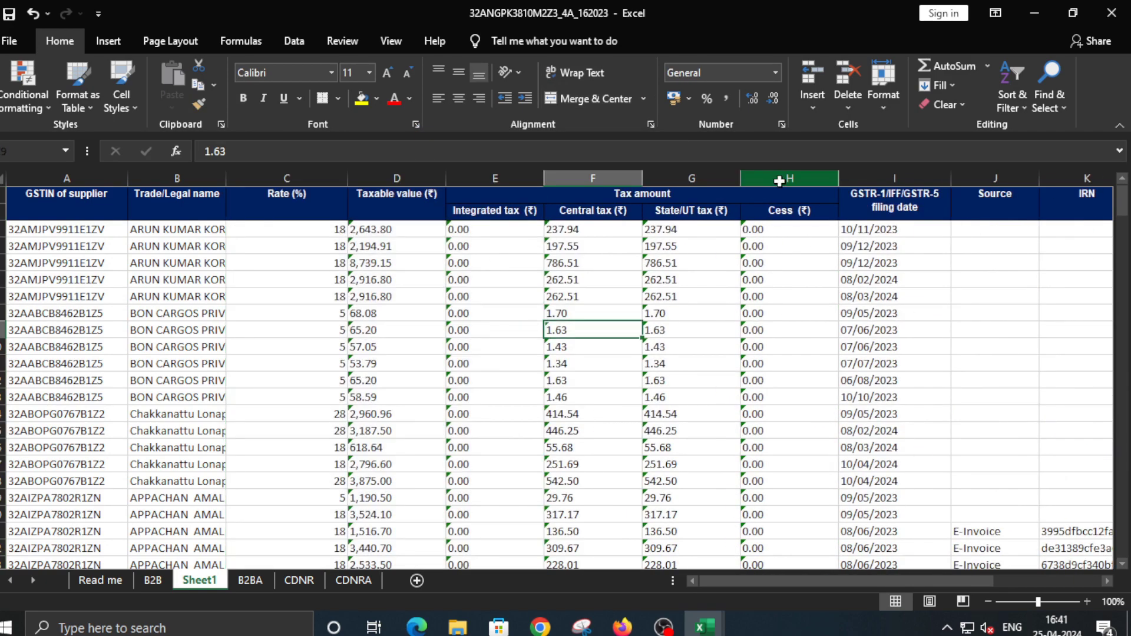
left_click_drag(789, 178, 883, 178)
right_click(884, 178)
left_click(944, 319)
scroll(424, 411, "left", 1)
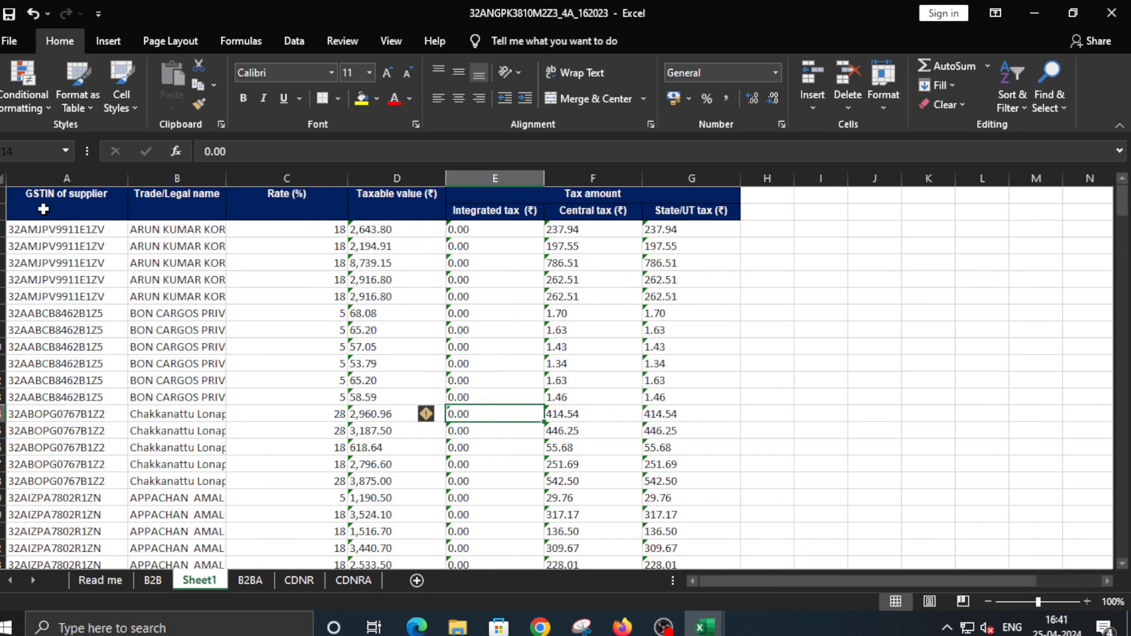
Give the two header rows a light grey fill and dark text, and unmerge them
left_click_drag(35, 205, 695, 210)
left_click(338, 99)
left_click(376, 98)
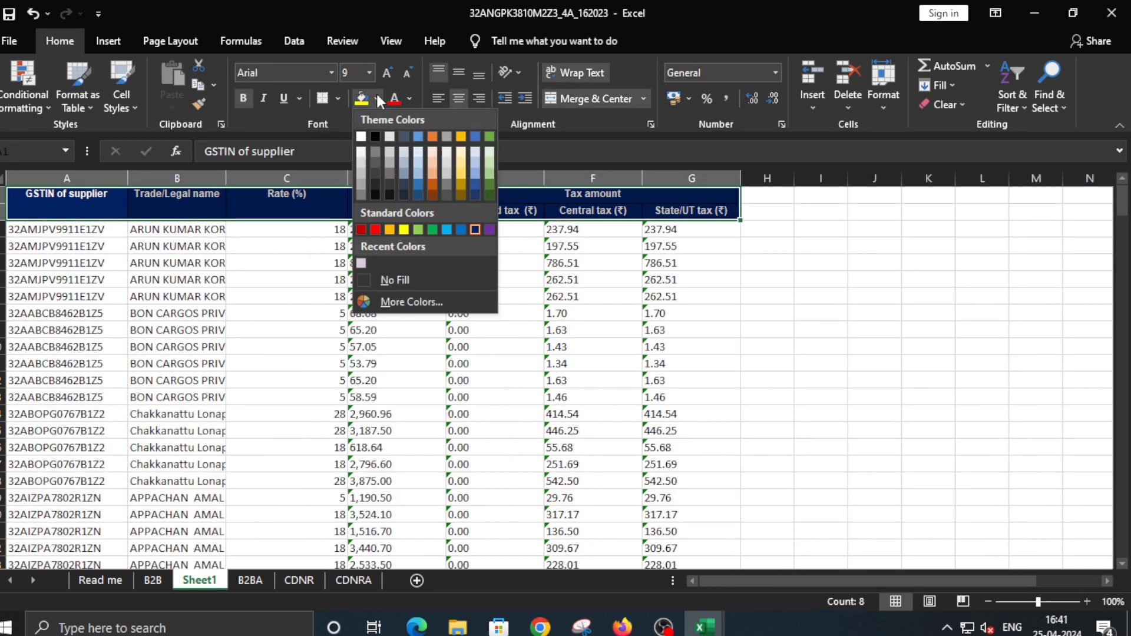
left_click(387, 155)
left_click(409, 98)
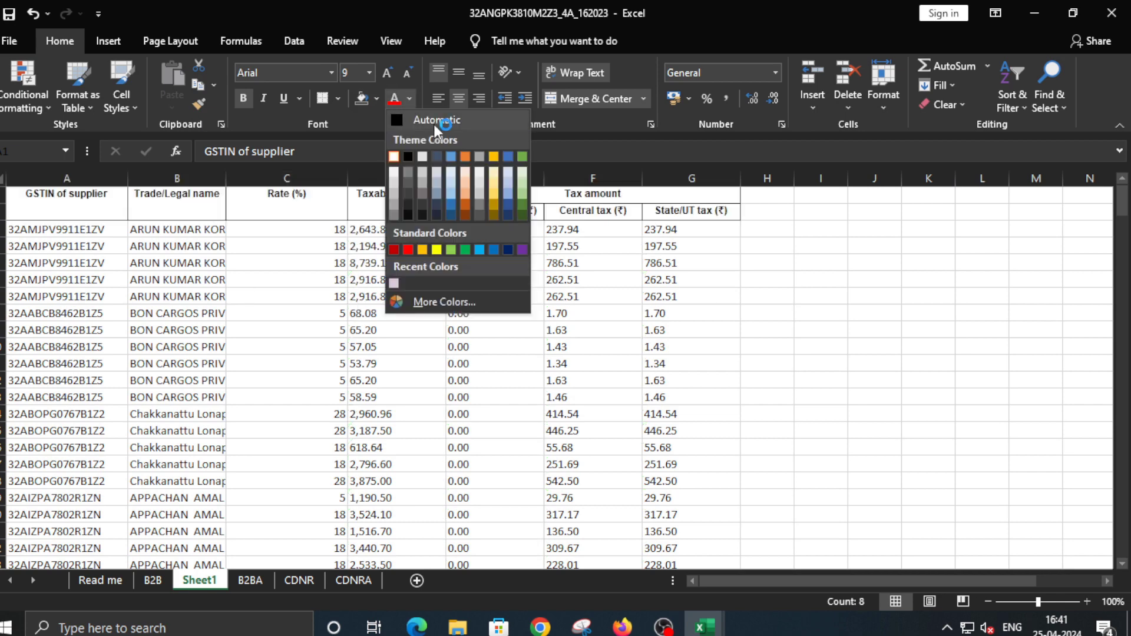
left_click(436, 118)
left_click(588, 99)
Move the tax labels from E2:G2 up to E1 and delete the empty row 2
left_click_drag(495, 210, 692, 210)
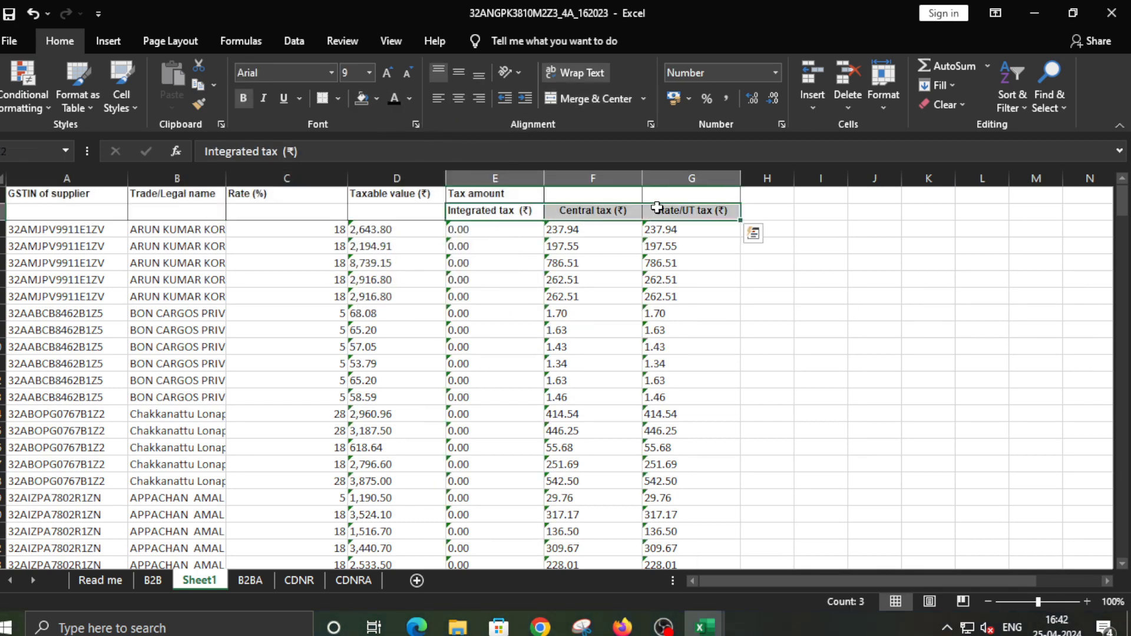
key("ctrl+x")
left_click(495, 193)
key("ctrl+v")
left_click(2, 212)
right_click(2, 212)
left_click(35, 330)
Add a thick bottom border under the header cells A1:G1
left_click_drag(66, 194, 692, 193)
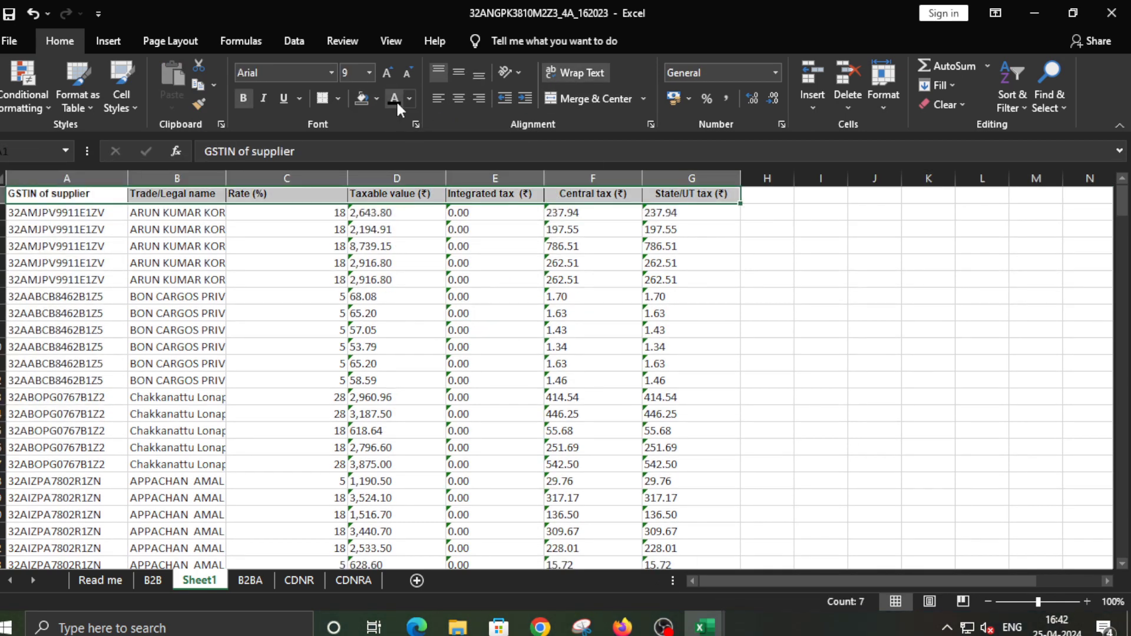
left_click(376, 99)
left_click(338, 98)
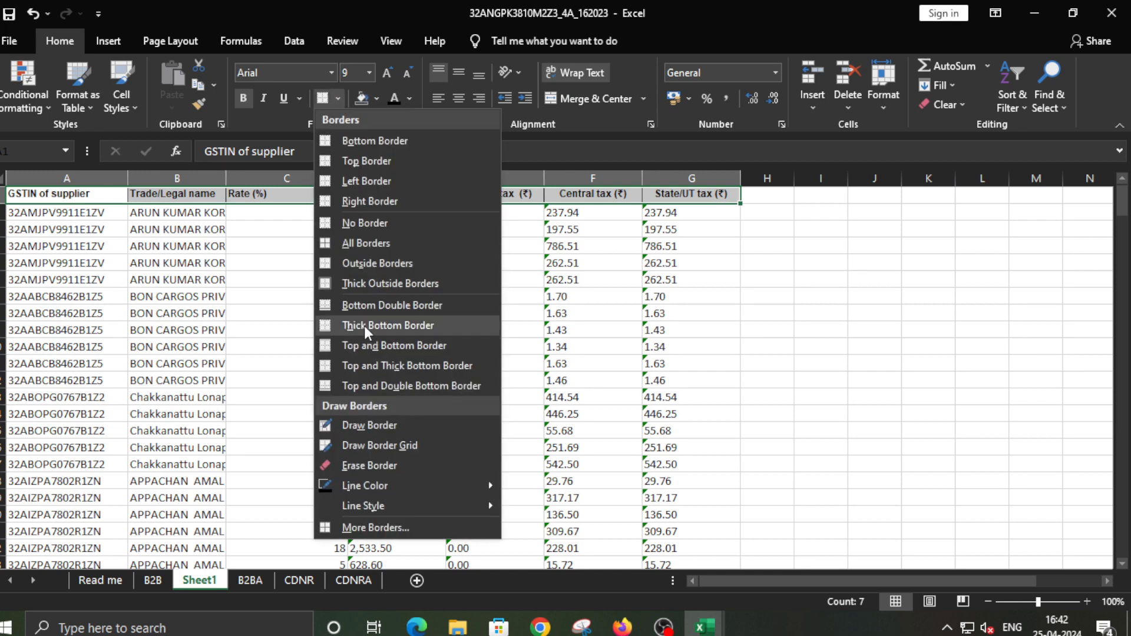
left_click(364, 326)
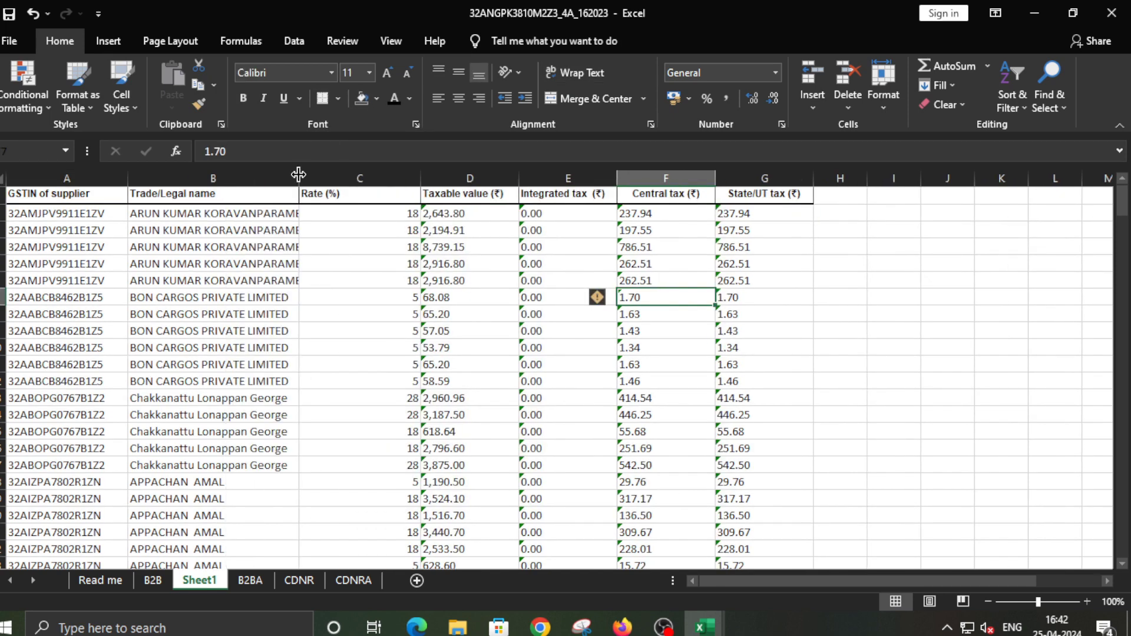
Widen column B for full supplier names and convert columns D:G from text to numbers
left_click_drag(298, 177, 325, 177)
left_click_drag(513, 214, 811, 539)
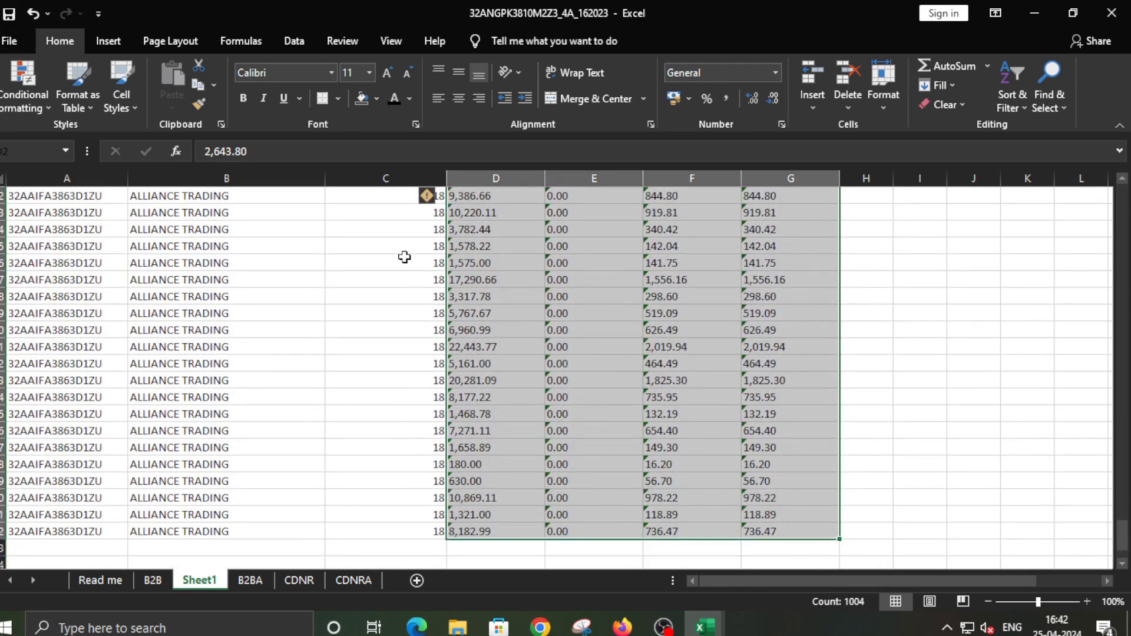
left_click(435, 197)
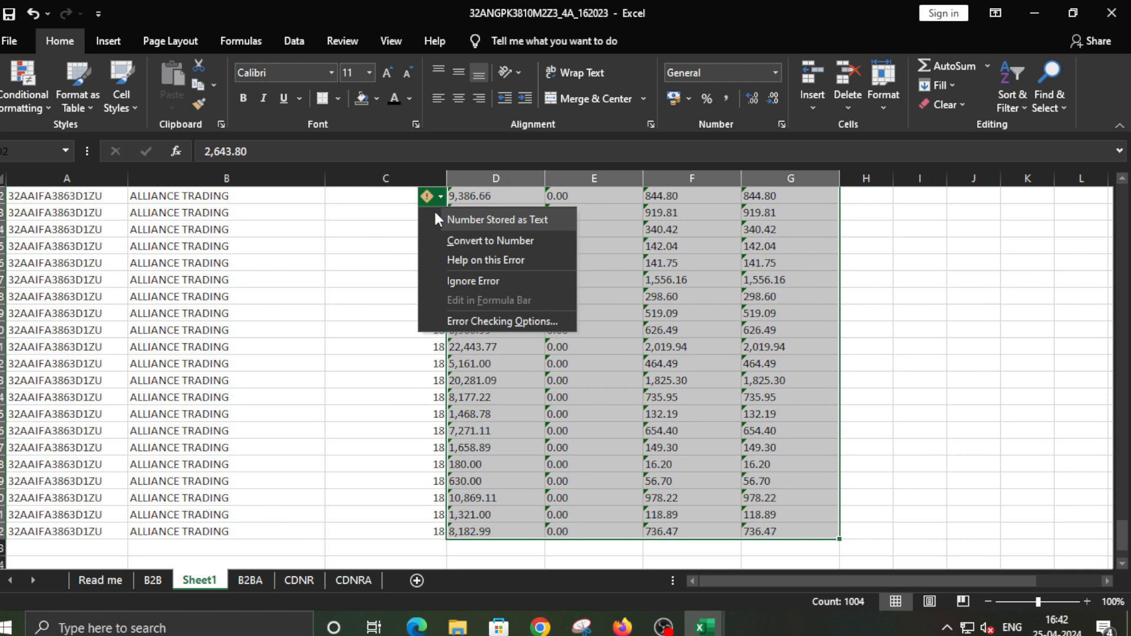
left_click(472, 240)
left_click_drag(1121, 536, 1121, 200)
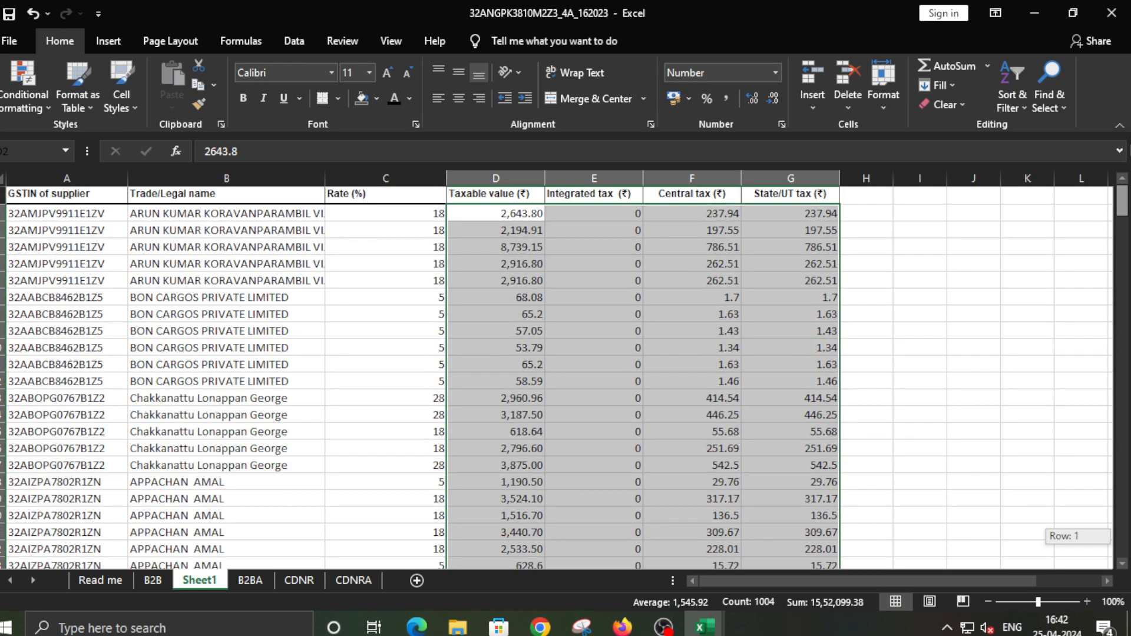
left_click(515, 312)
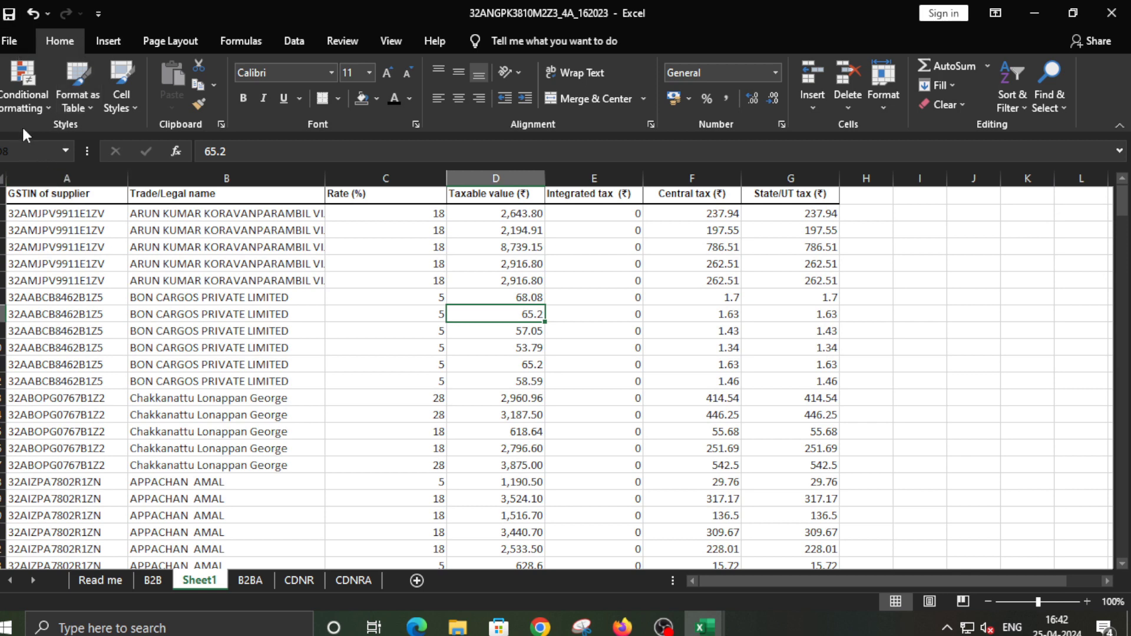
Create a PivotTable from the sheet's data range on a new worksheet
left_click(109, 43)
left_click(22, 94)
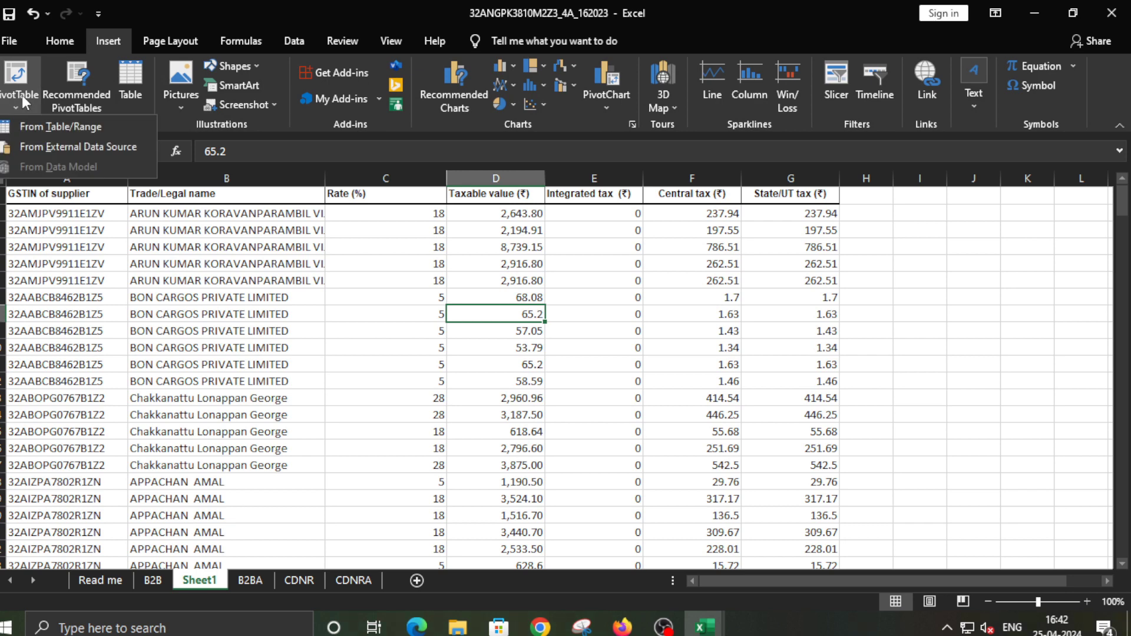
left_click(44, 127)
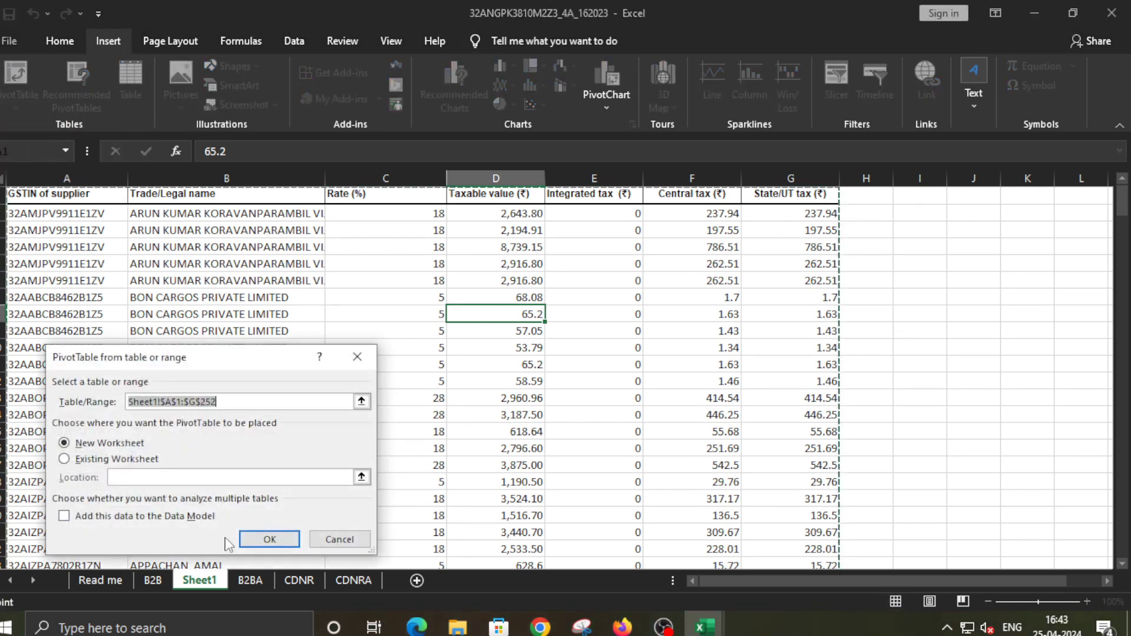
left_click(266, 540)
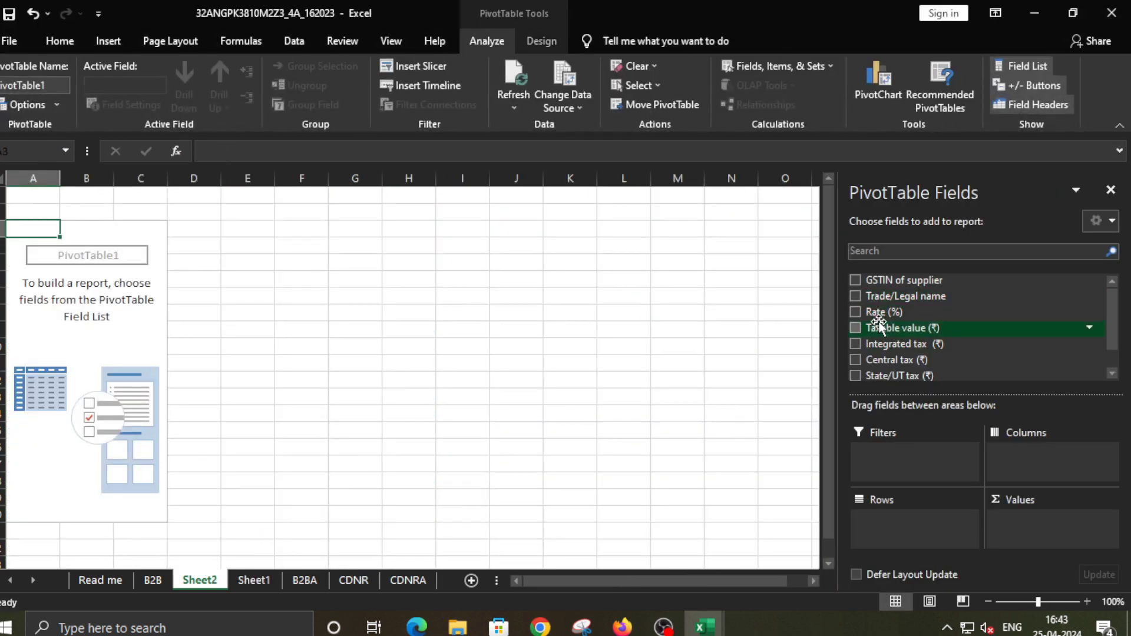
Add GSTIN, Trade/Legal name, Rate, Taxable value, Integrated, Central and State/UT tax fields
left_click(854, 280)
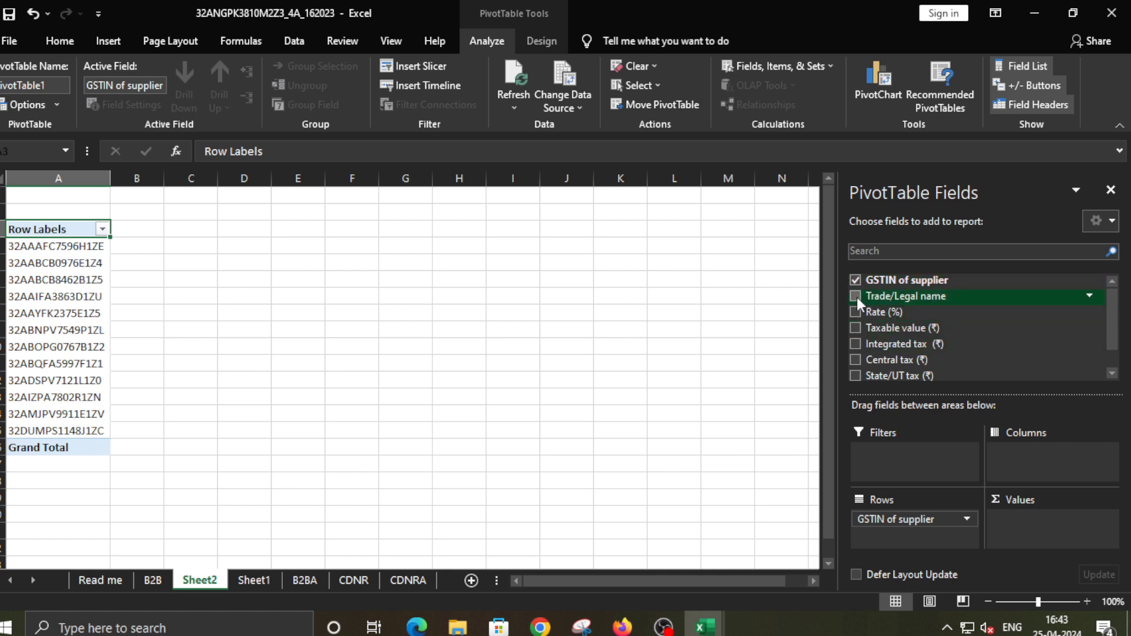
left_click(855, 296)
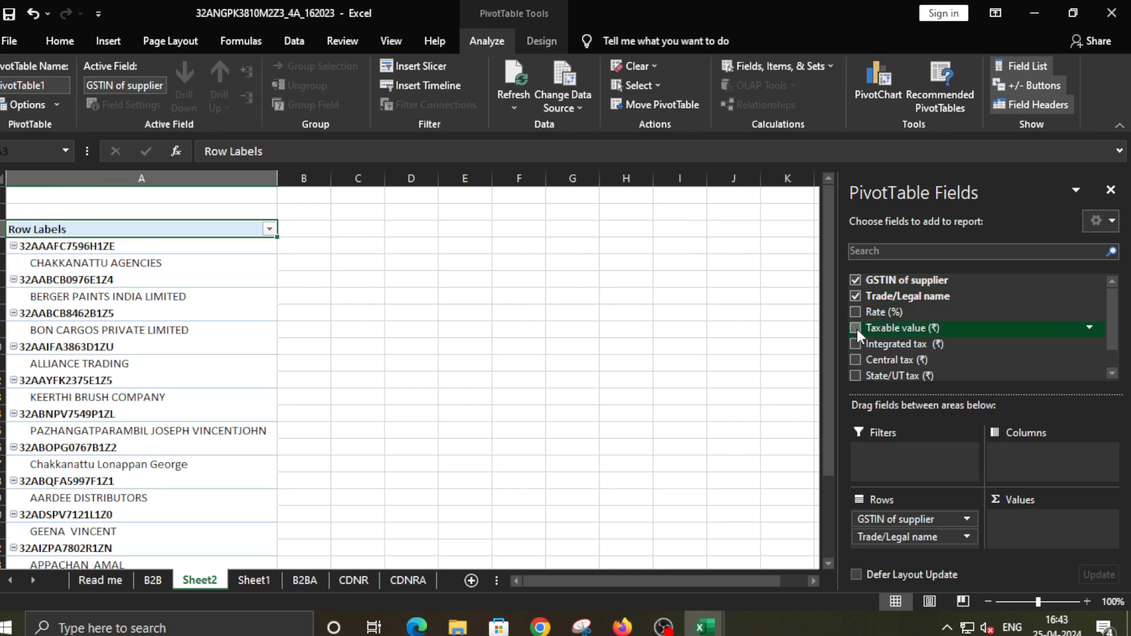
left_click(855, 312)
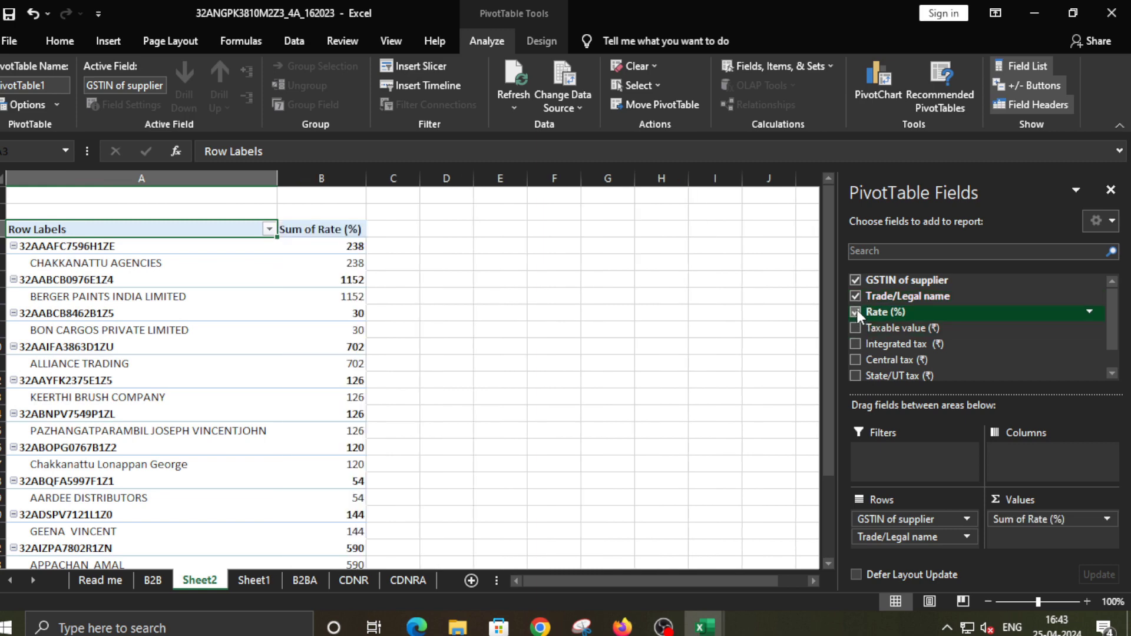
left_click(855, 328)
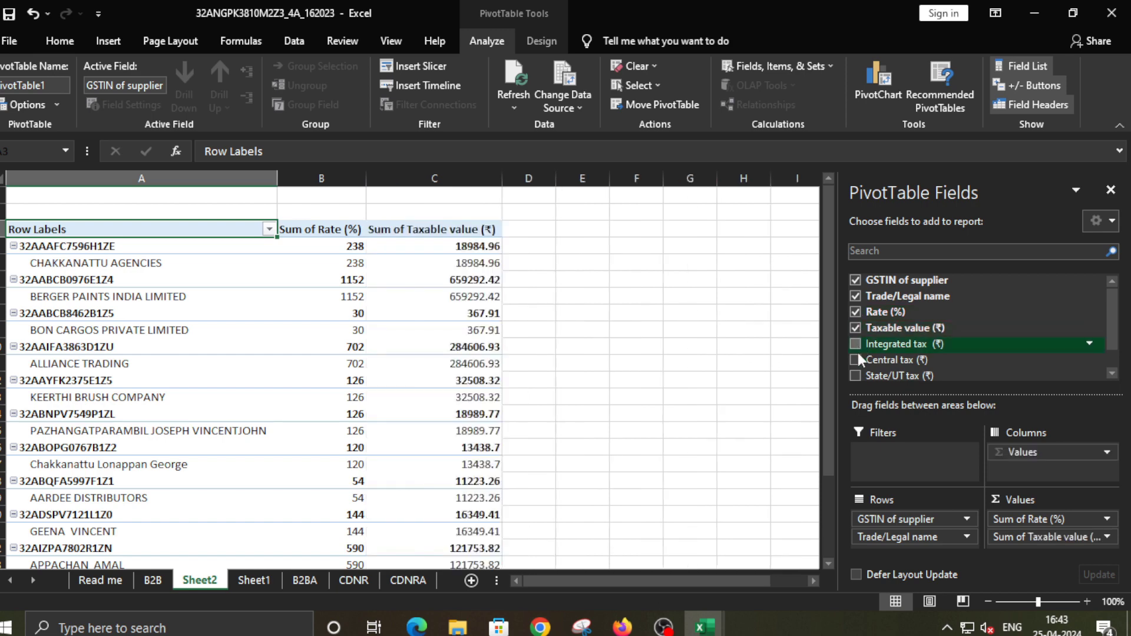
left_click(855, 343)
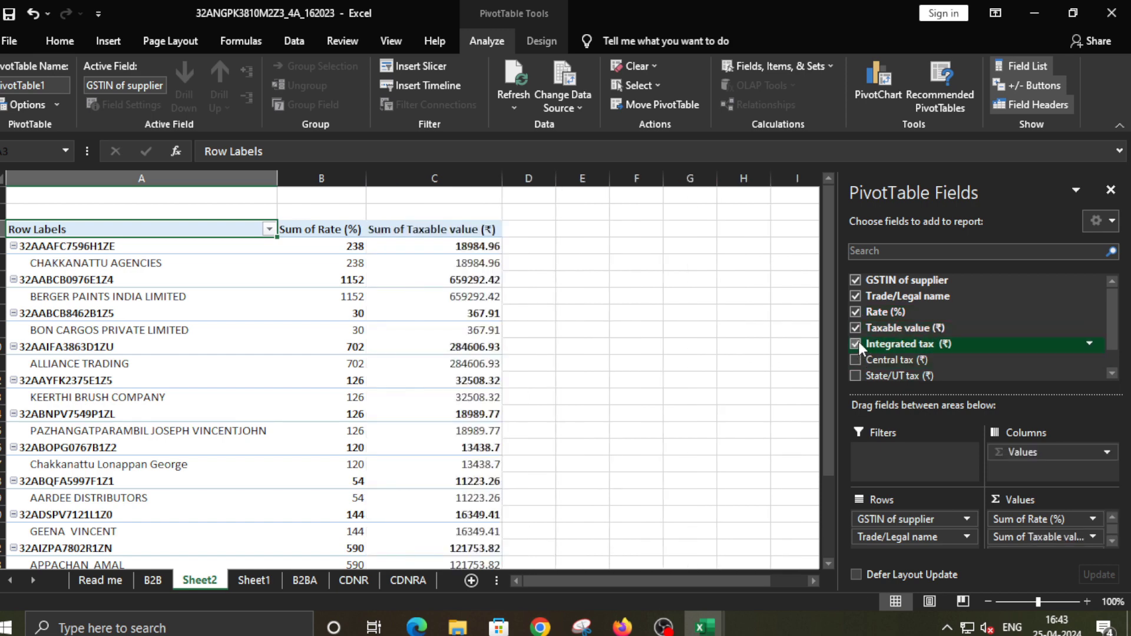
left_click(855, 359)
left_click(855, 376)
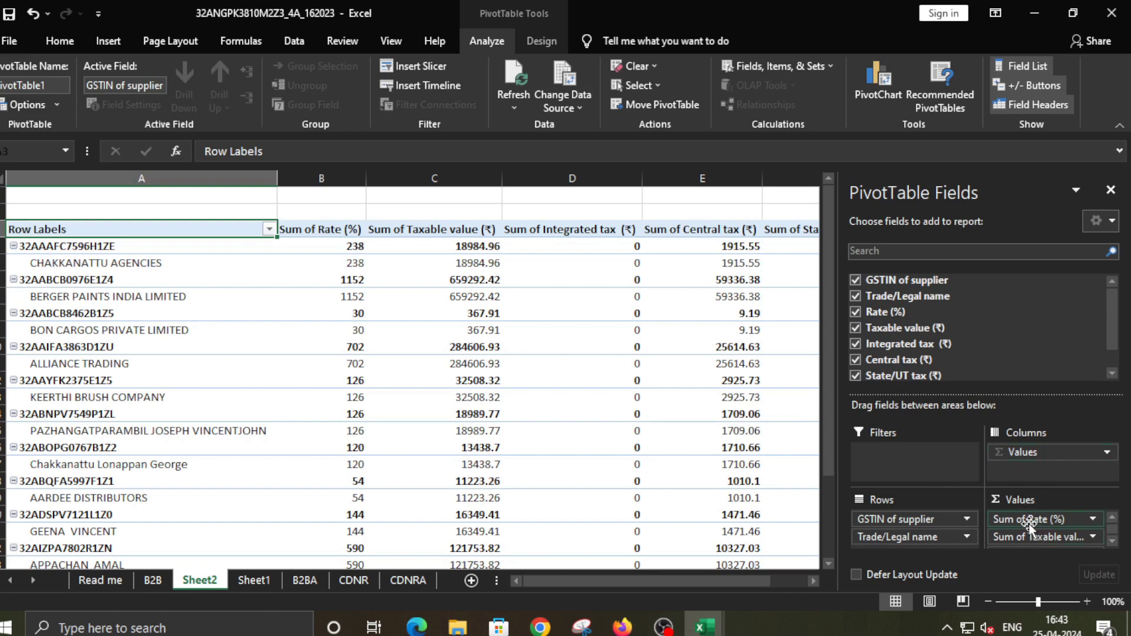
Move Rate (%) from the summed Values into Rows so each supplier splits by tax rate
left_click_drag(1028, 521, 903, 544)
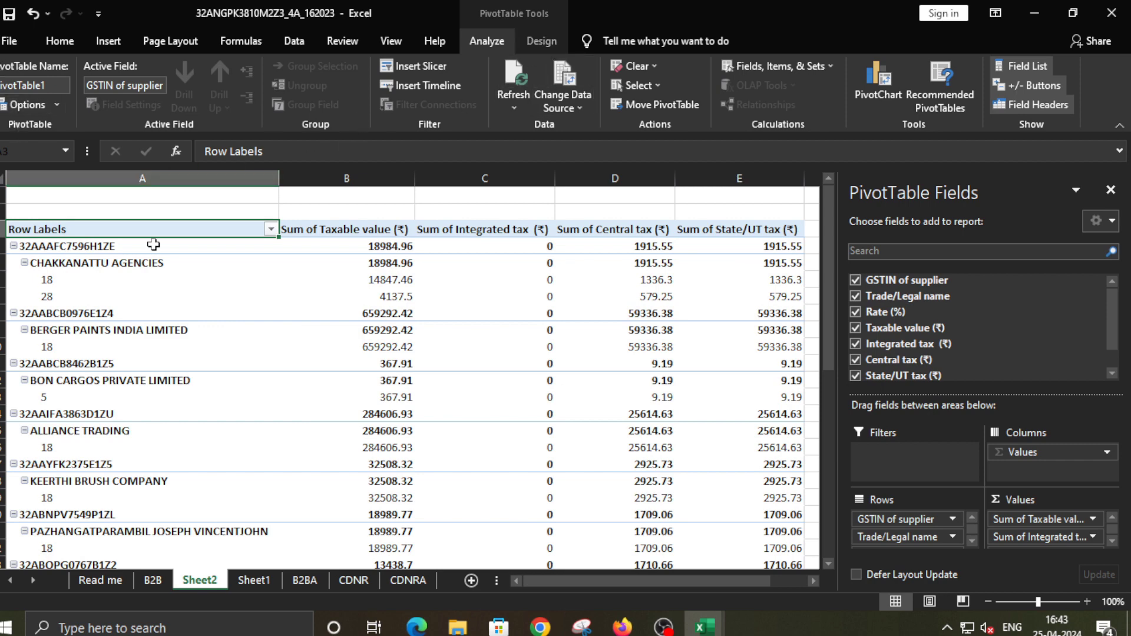
left_click(544, 39)
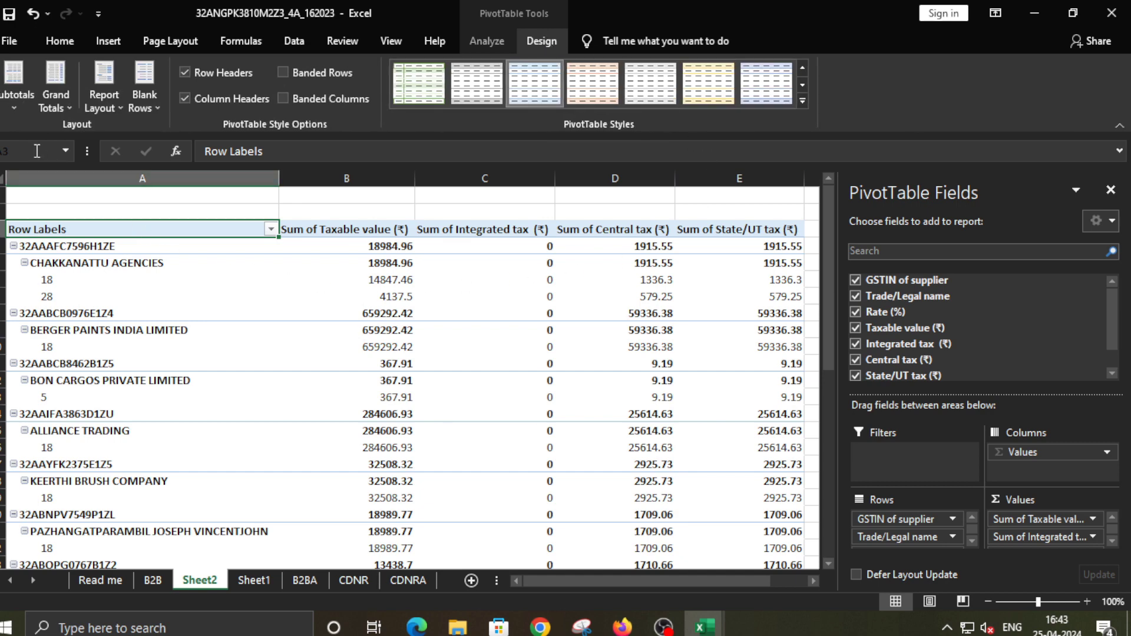
Set the pivot table's Subtotals to Do Not Show Subtotals
left_click(13, 97)
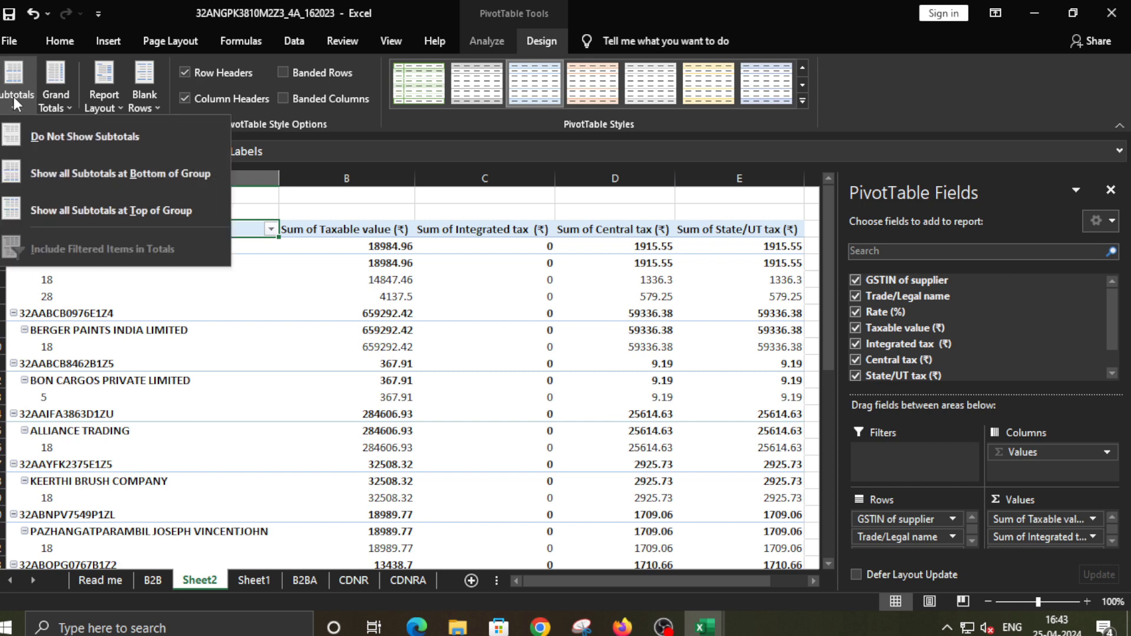
left_click(66, 140)
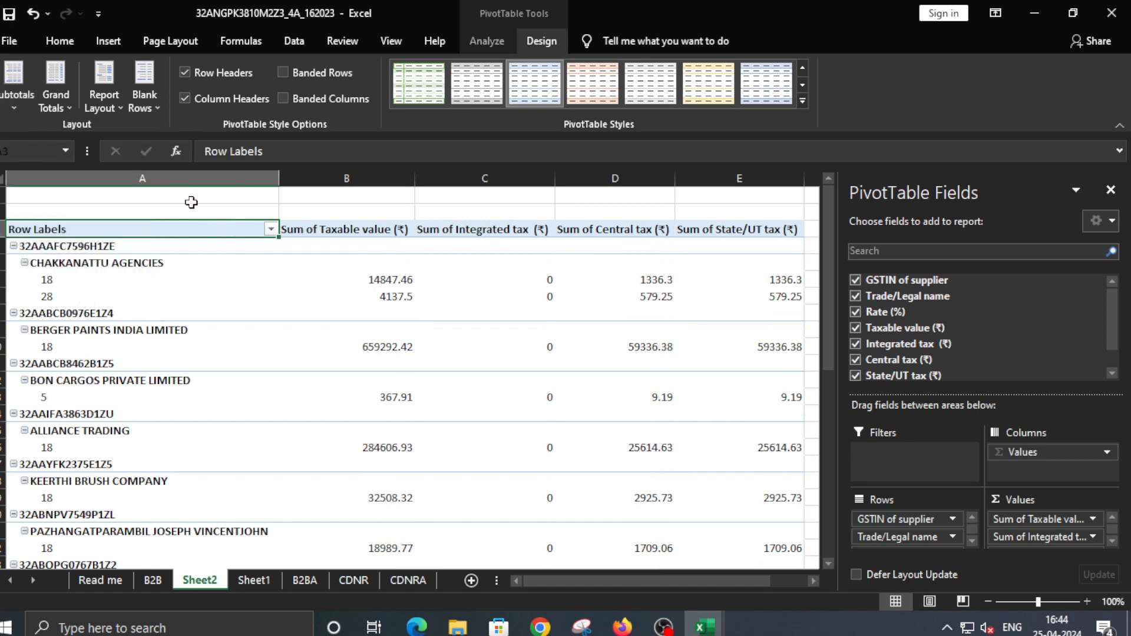
left_click(107, 95)
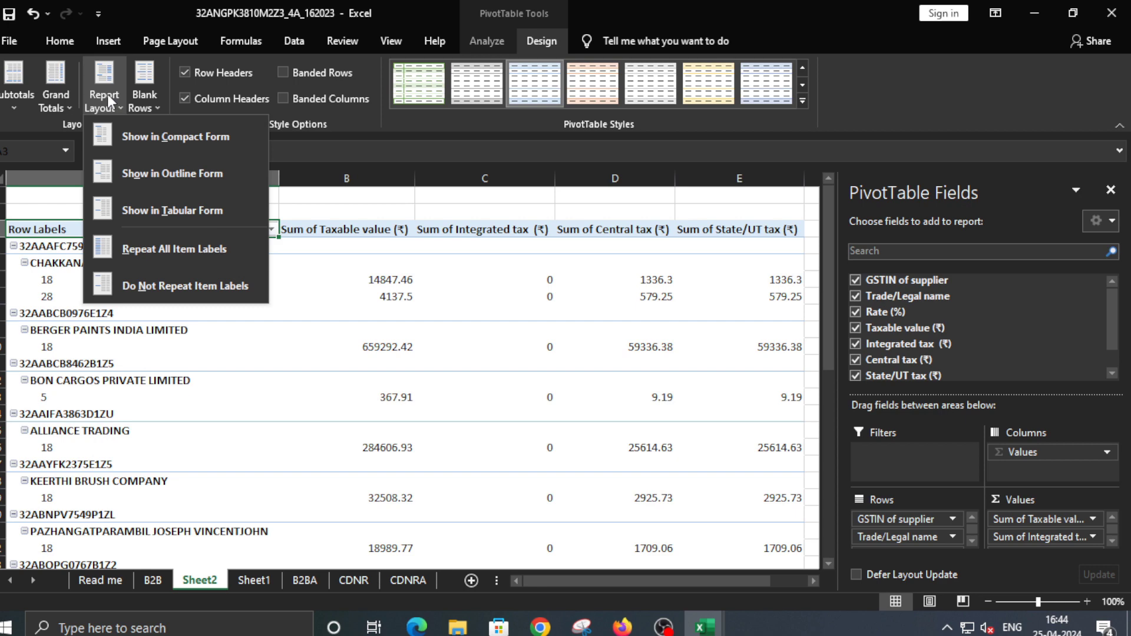
Switch the pivot table to Tabular Form and repeat all item labels on every rate row
left_click(185, 213)
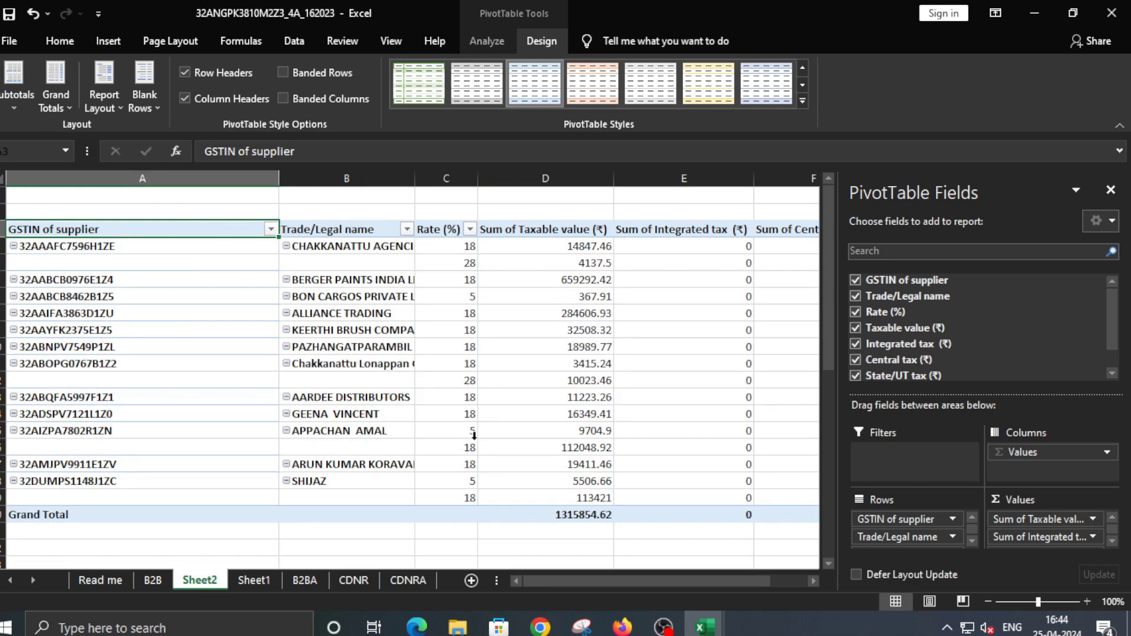
scroll(526, 426, "down", 2)
scroll(526, 426, "up", 2)
left_click(104, 100)
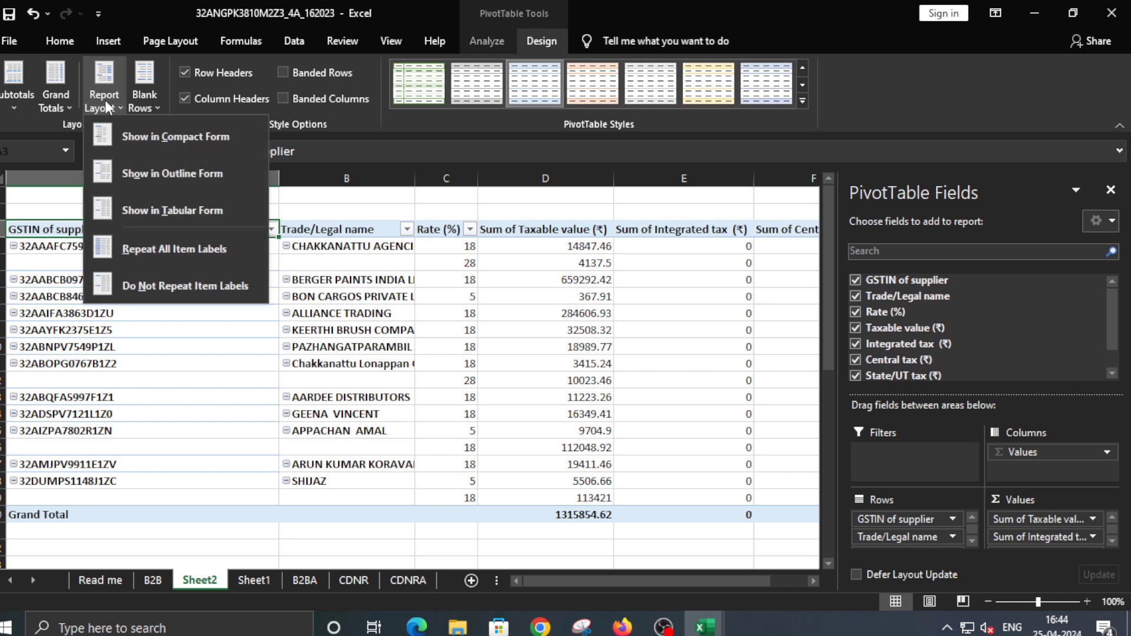
left_click(171, 255)
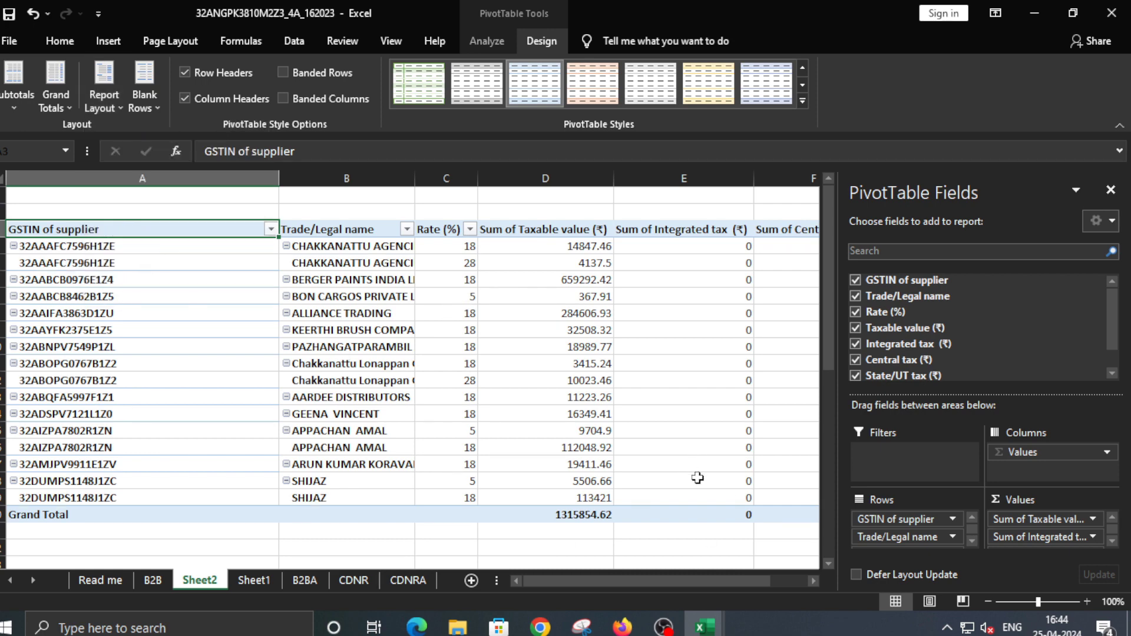
left_click(202, 497)
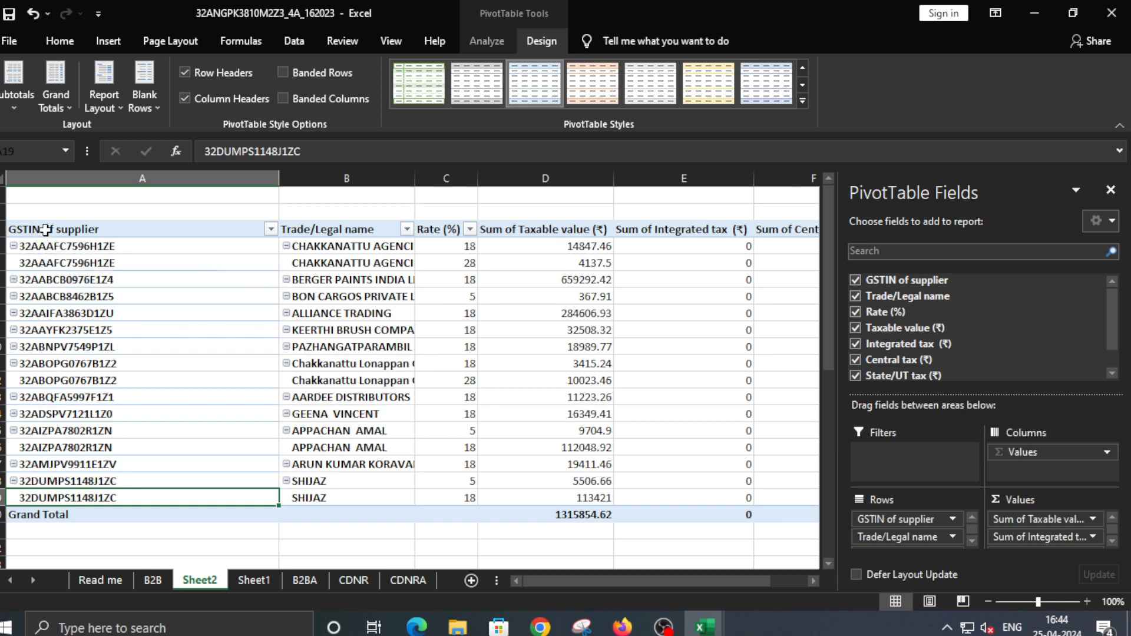
Copy the whole pivot table and paste it as values into Sheet3 cell A1
left_click_drag(37, 229, 723, 513)
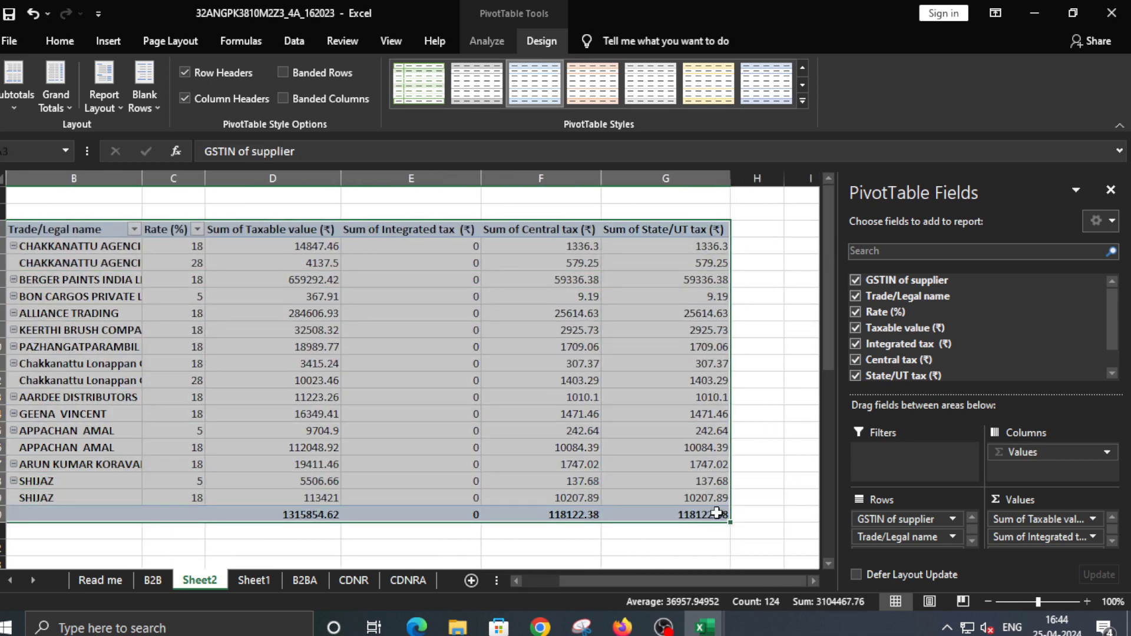
key("ctrl+c")
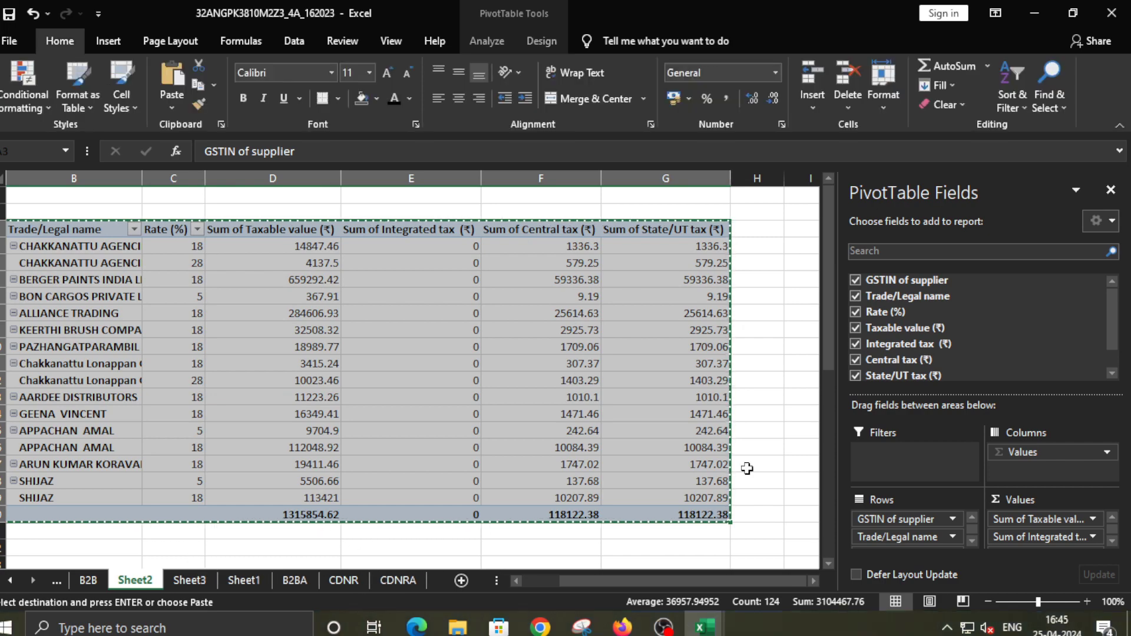
left_click(248, 582)
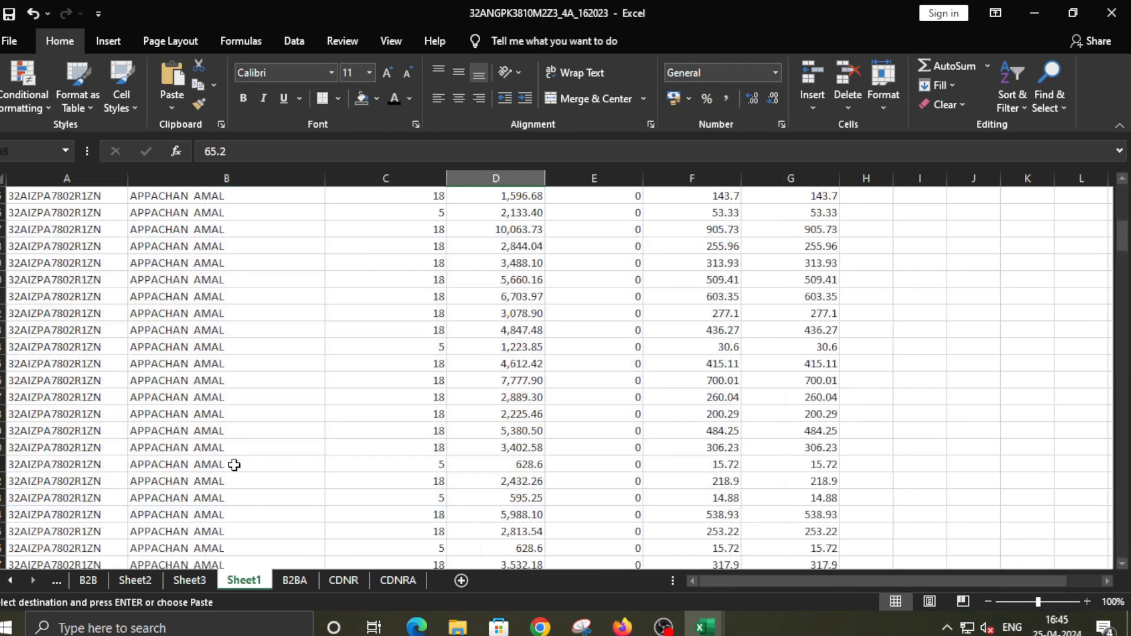
scroll(231, 464, "up", 8)
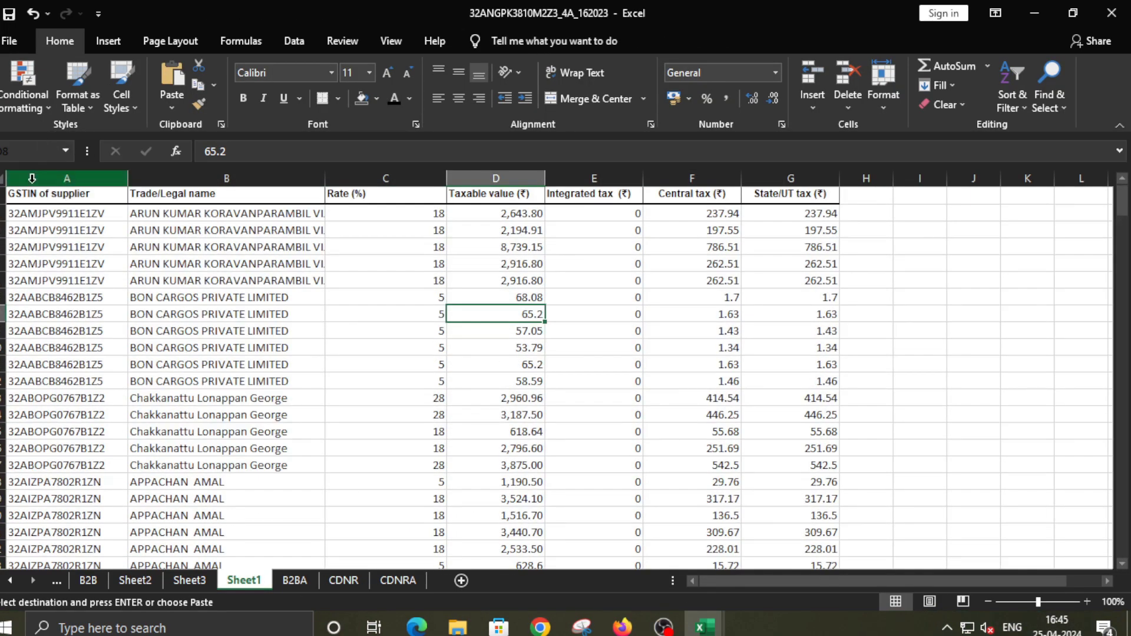
left_click(189, 580)
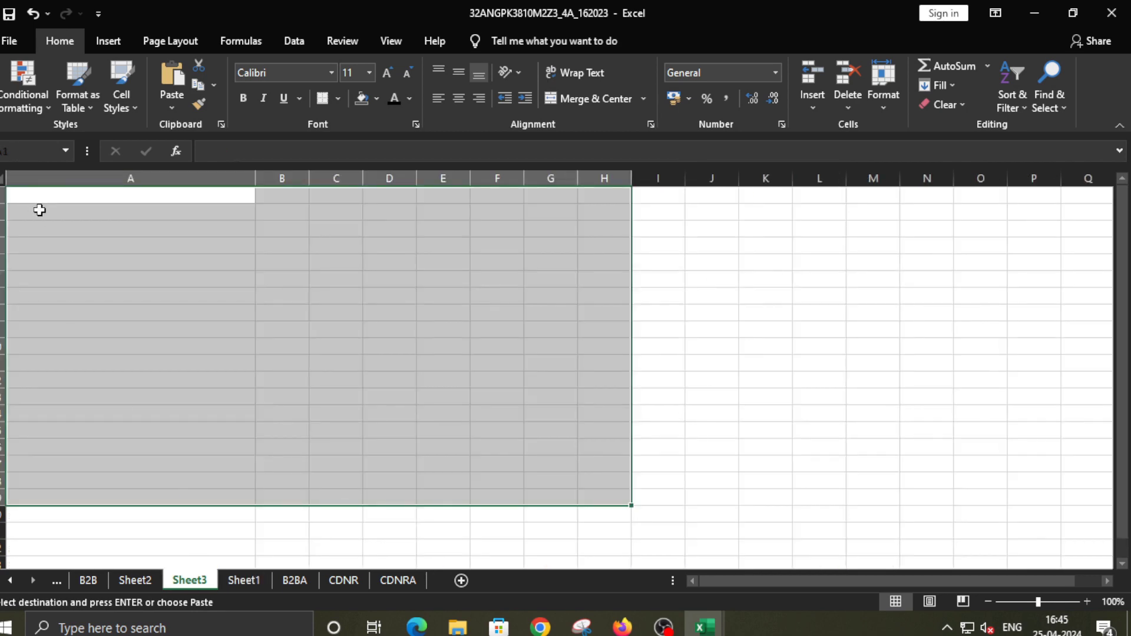
left_click(30, 194)
right_click(33, 201)
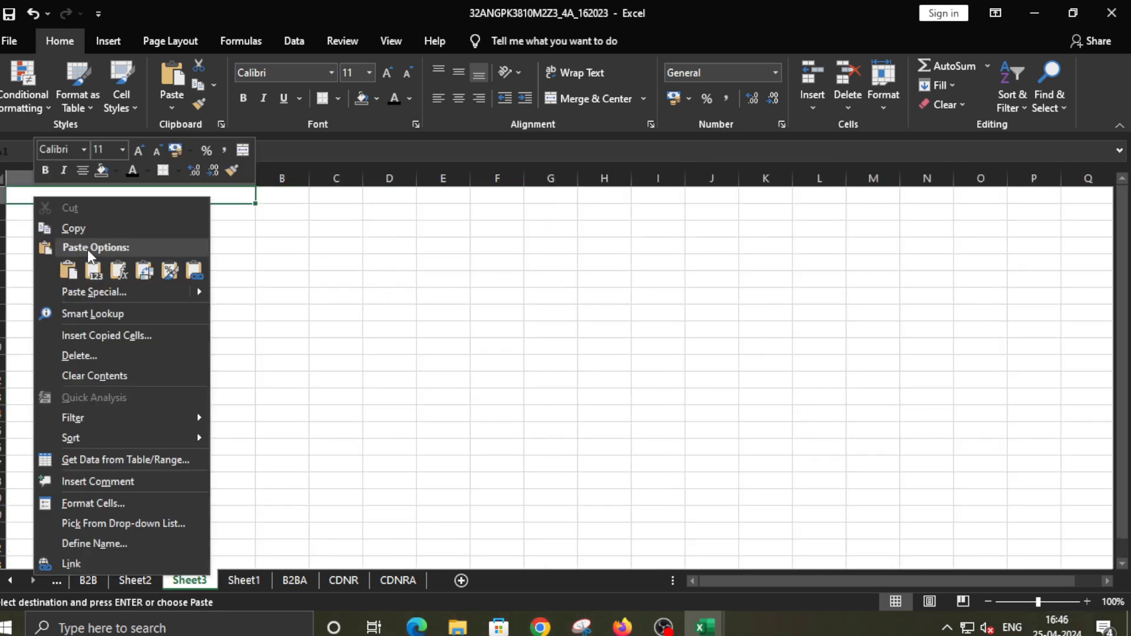
left_click(87, 293)
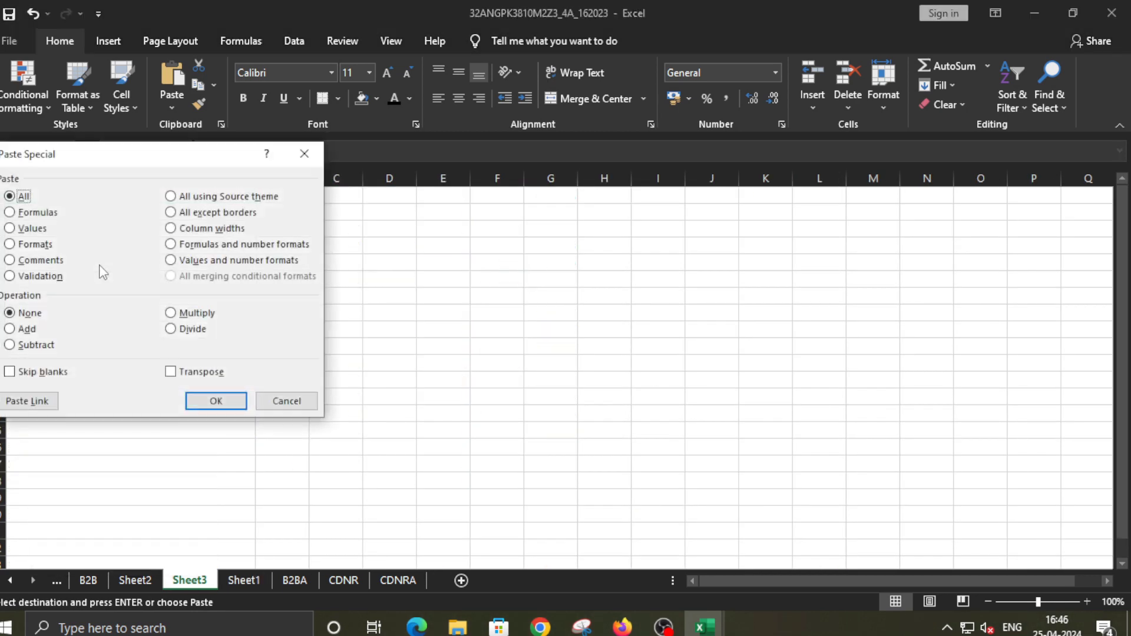
left_click(27, 228)
left_click(215, 400)
left_click(322, 422)
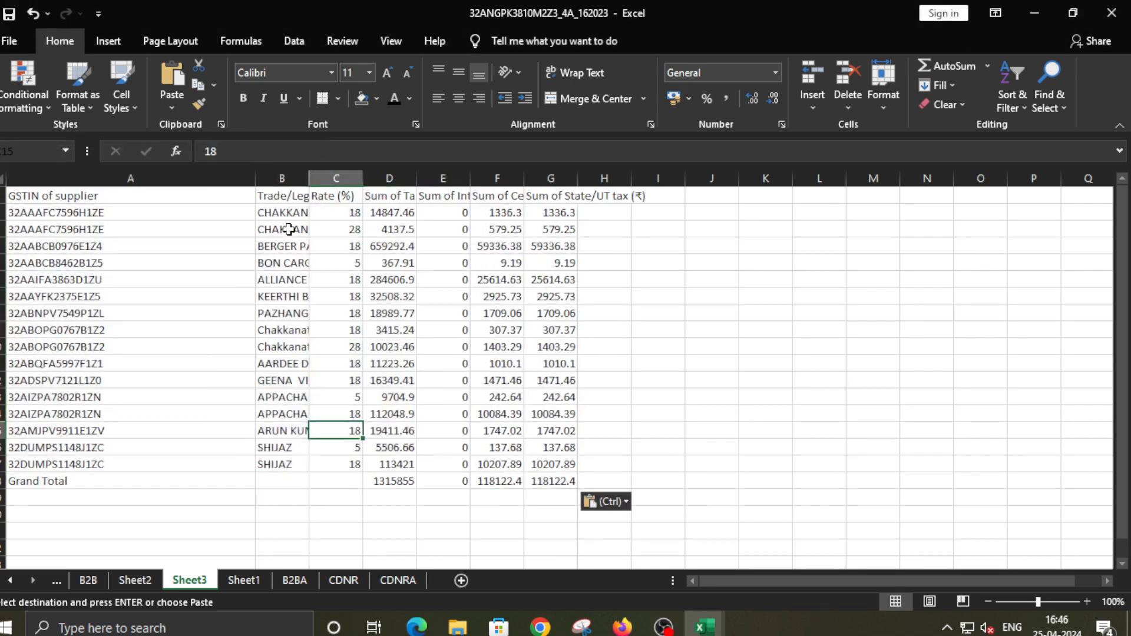
Autofit columns B, D, E, F and G to show full trade names and headings
double_click(309, 178)
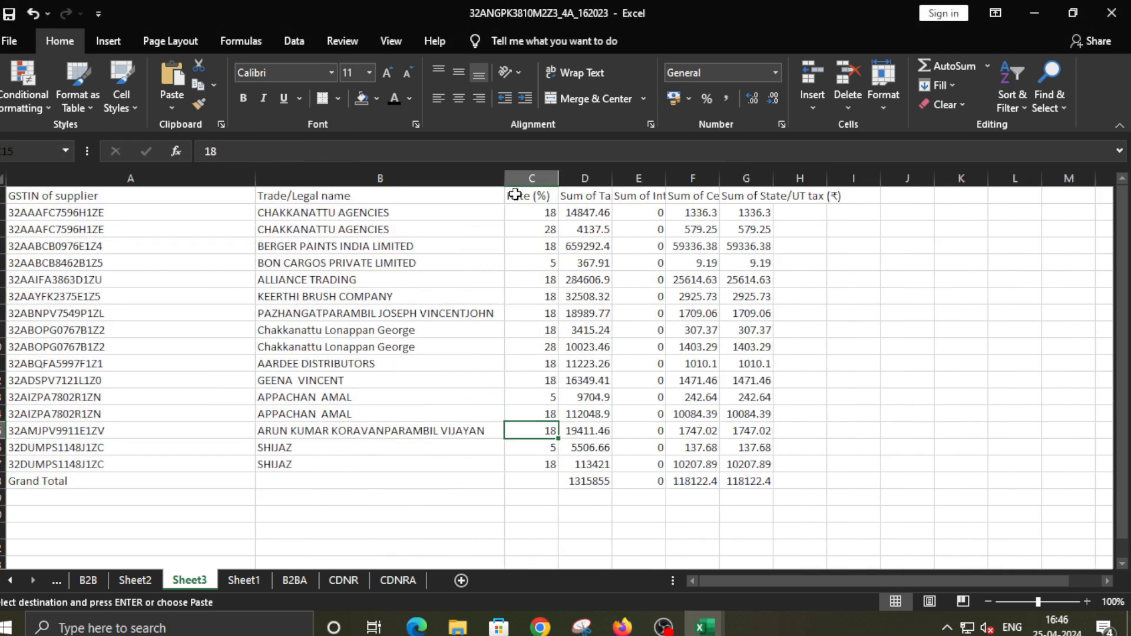
double_click(612, 178)
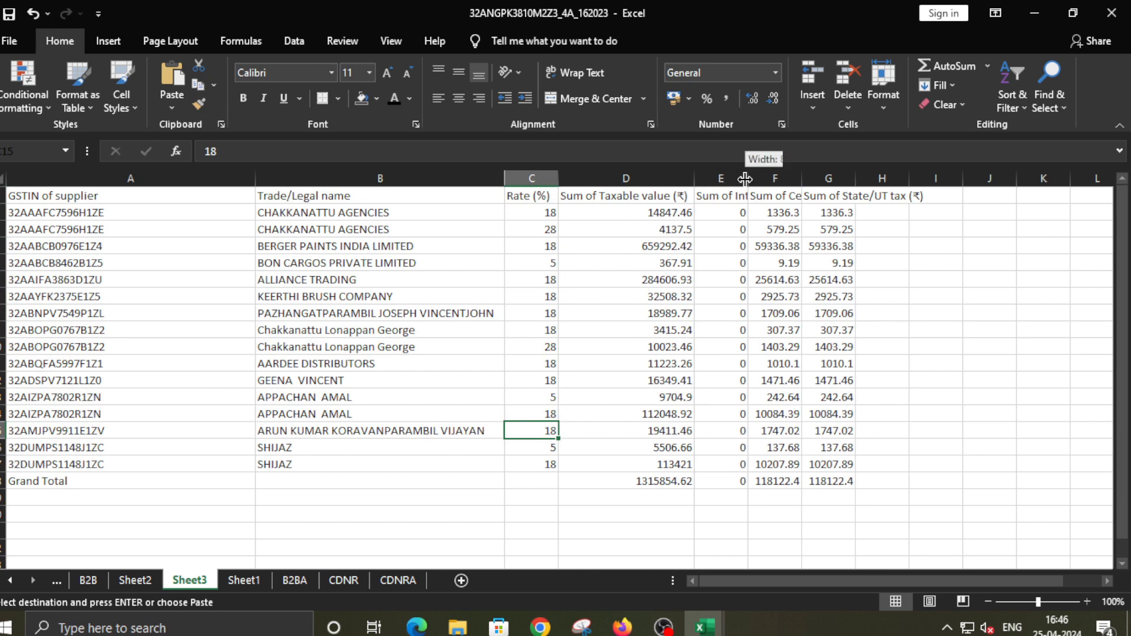
double_click(747, 178)
double_click(891, 178)
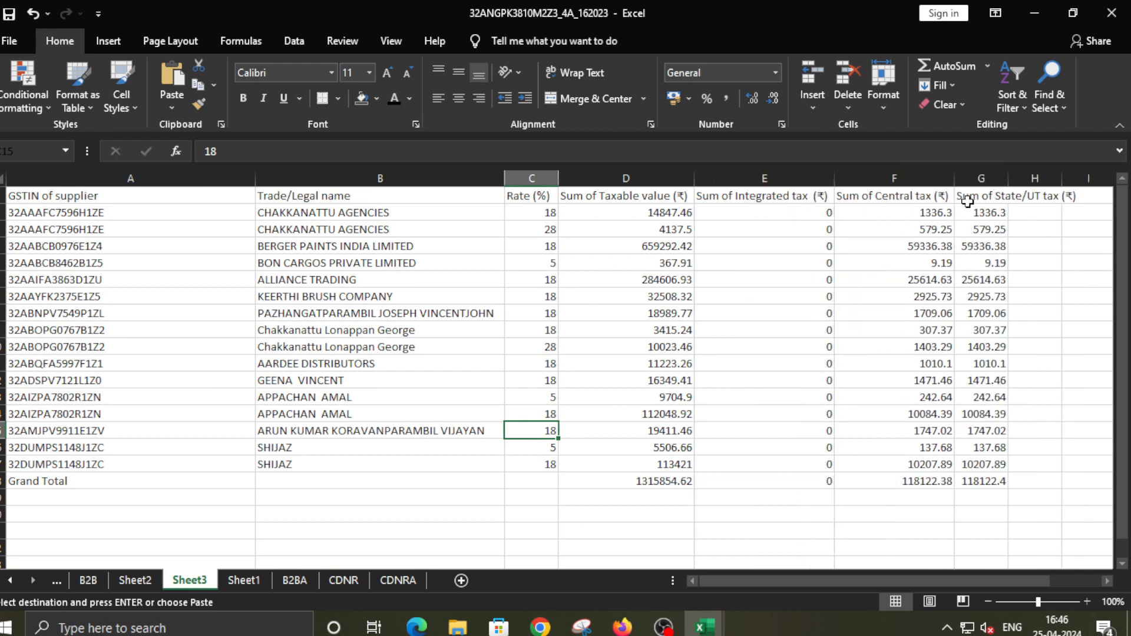
double_click(1009, 179)
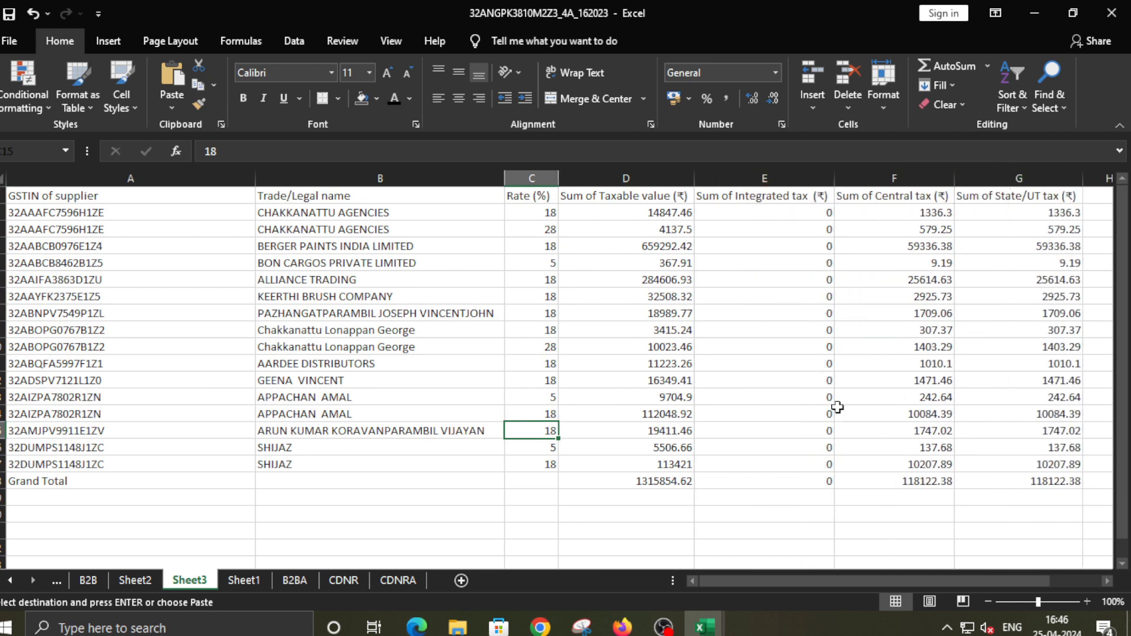
left_click(485, 534)
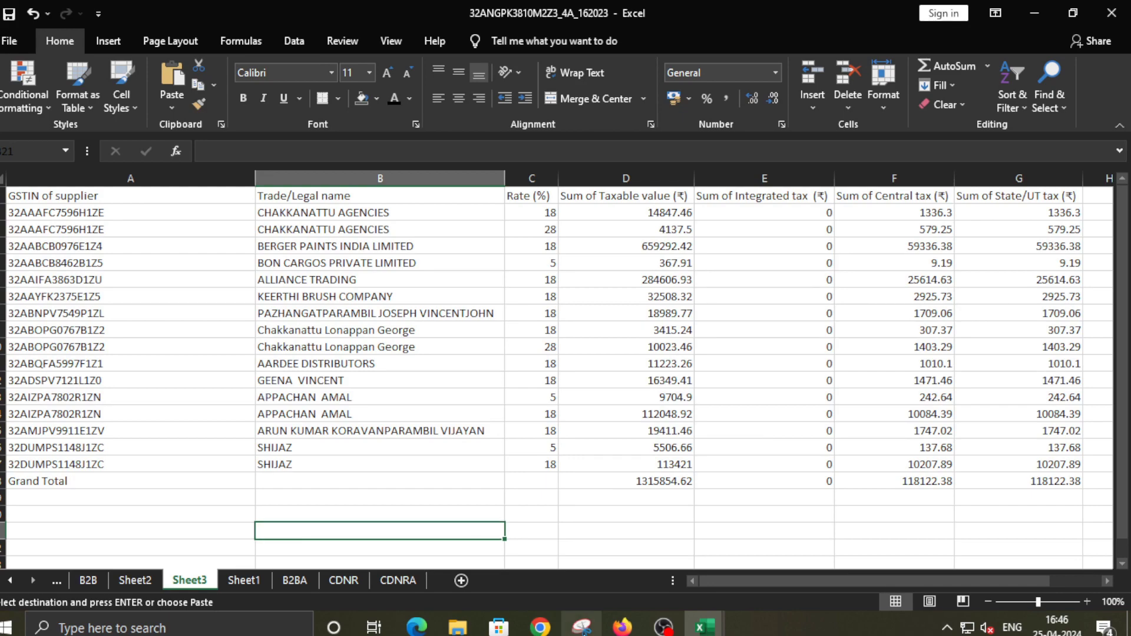
In Chrome, go to the GST portal's Downloads > Offline Tools > GSTR-4 Offline Tool (Annual) page
mouse_move(540, 625)
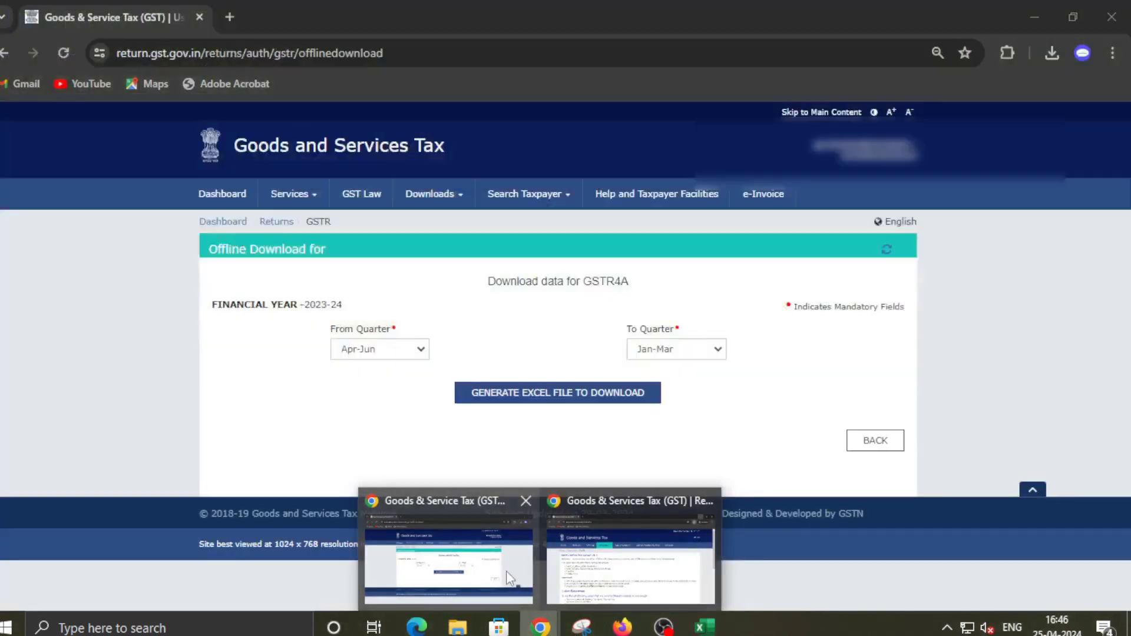
left_click(507, 571)
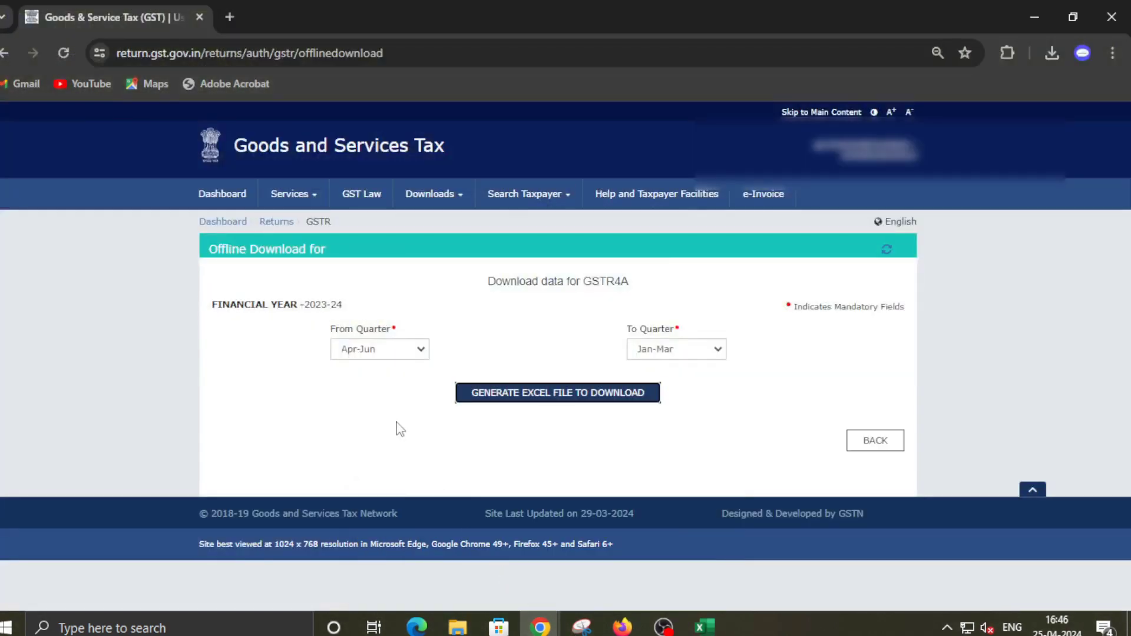
left_click(451, 195)
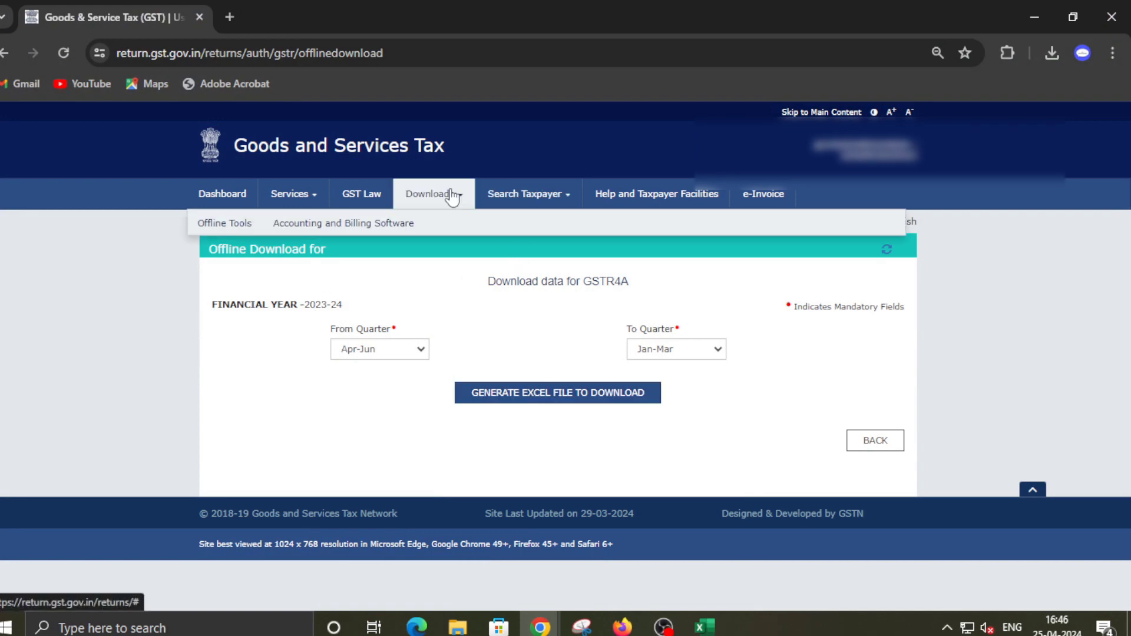
mouse_move(240, 223)
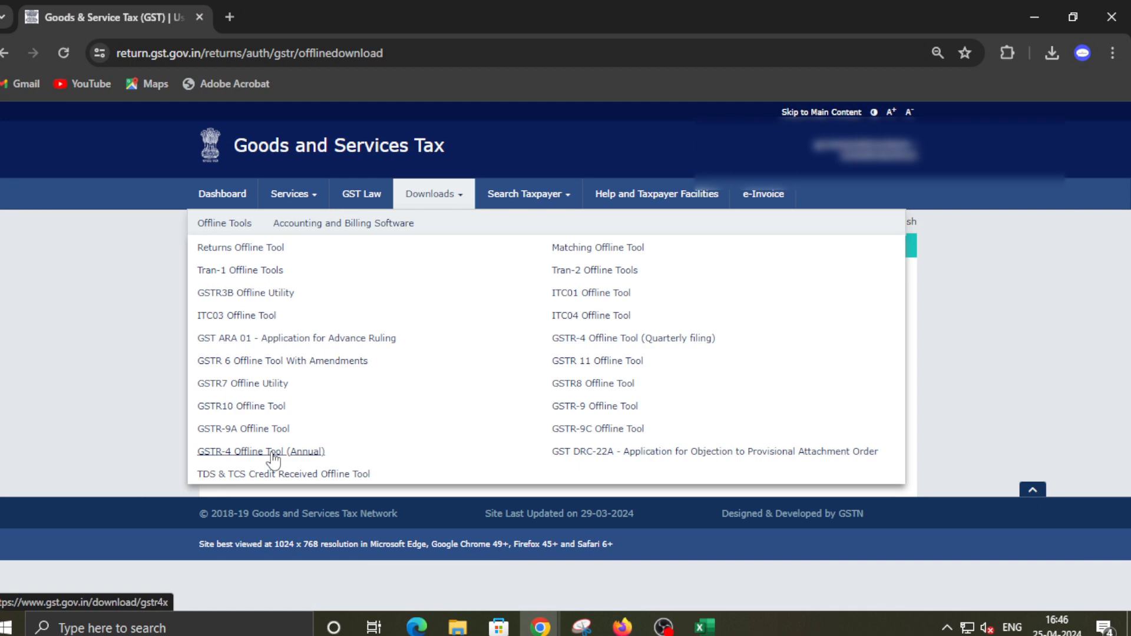
left_click(272, 455)
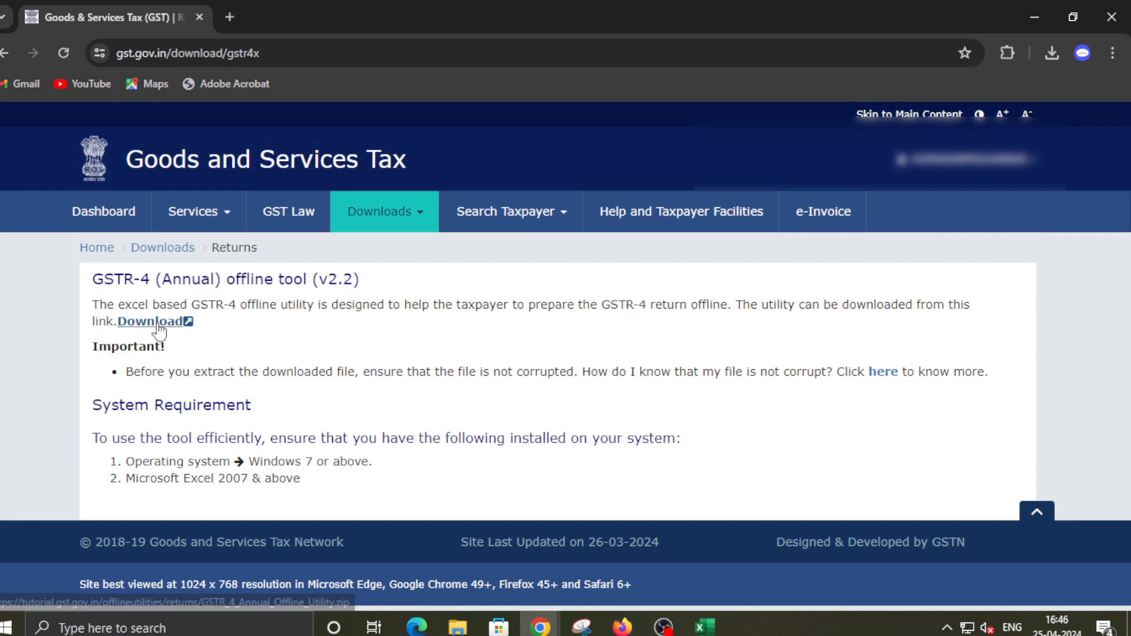
Download the utility zip into the composition folder, replacing the existing copy
left_click(158, 324)
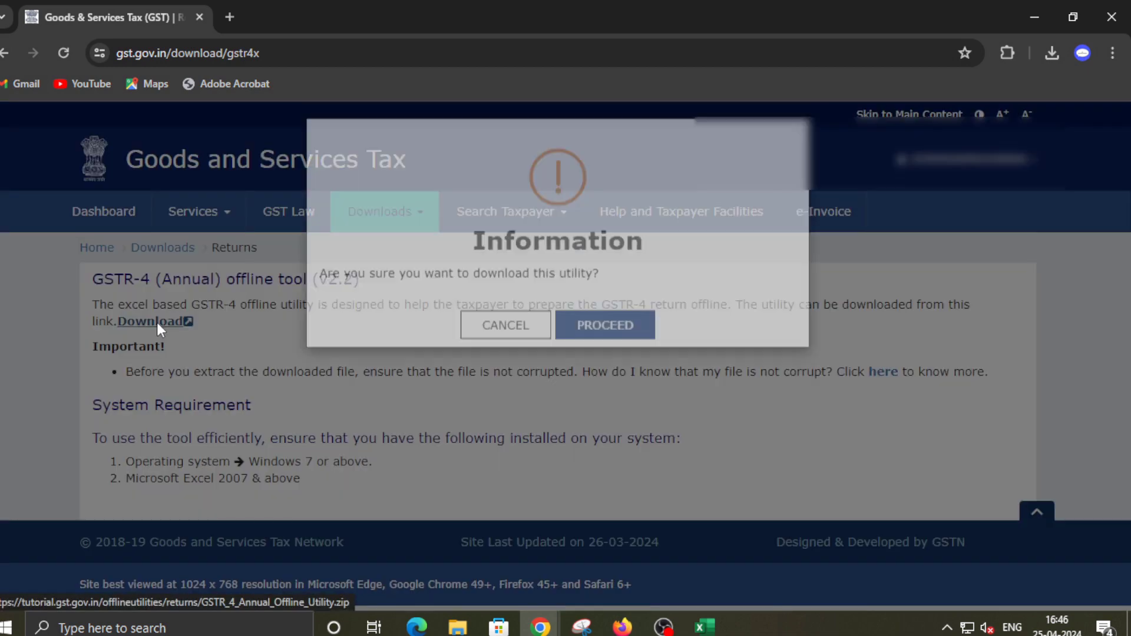
left_click(626, 357)
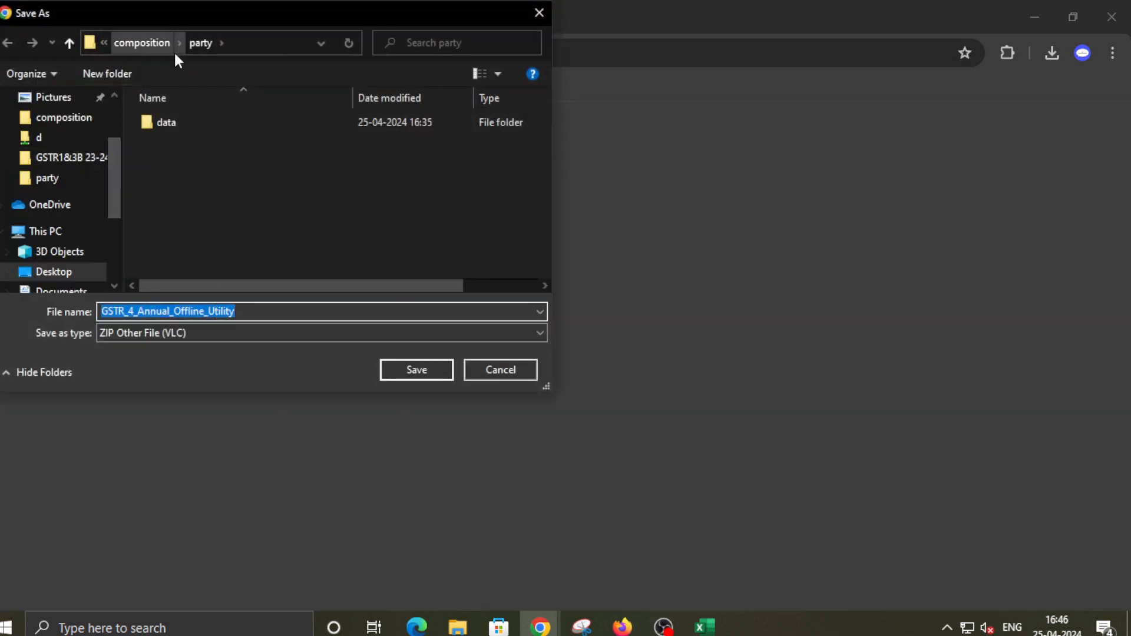
left_click(147, 42)
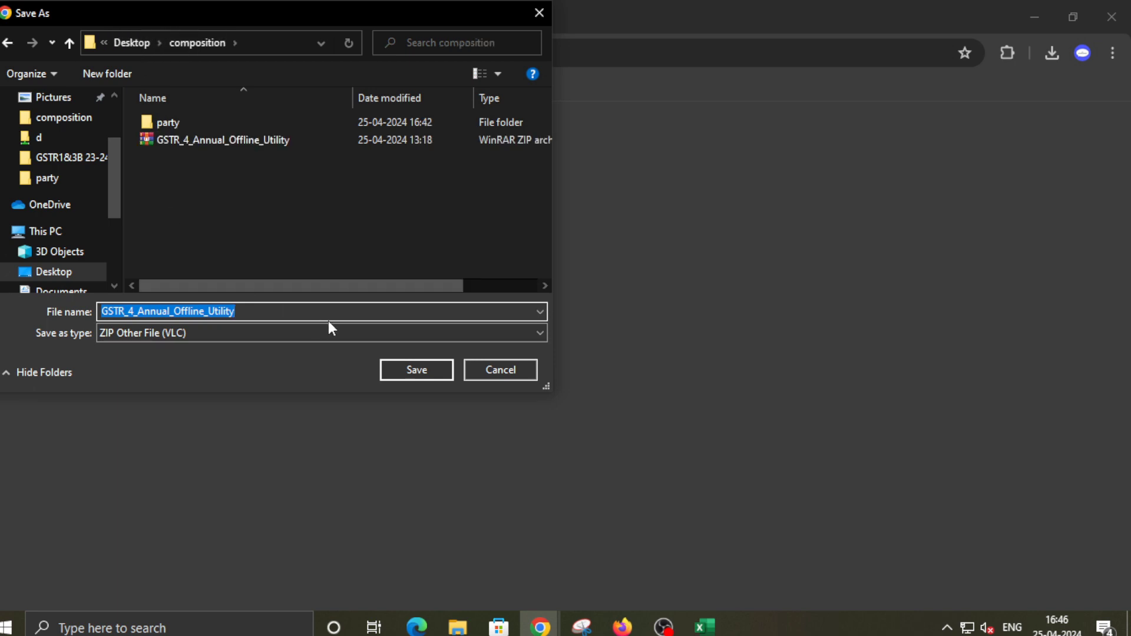
left_click(416, 370)
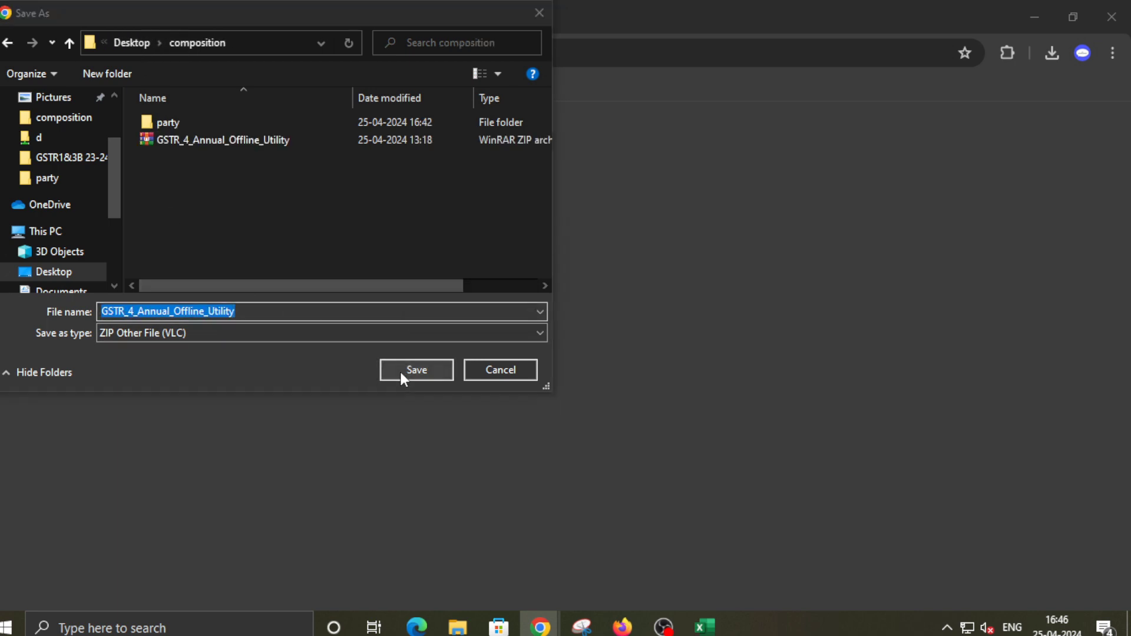
left_click(658, 313)
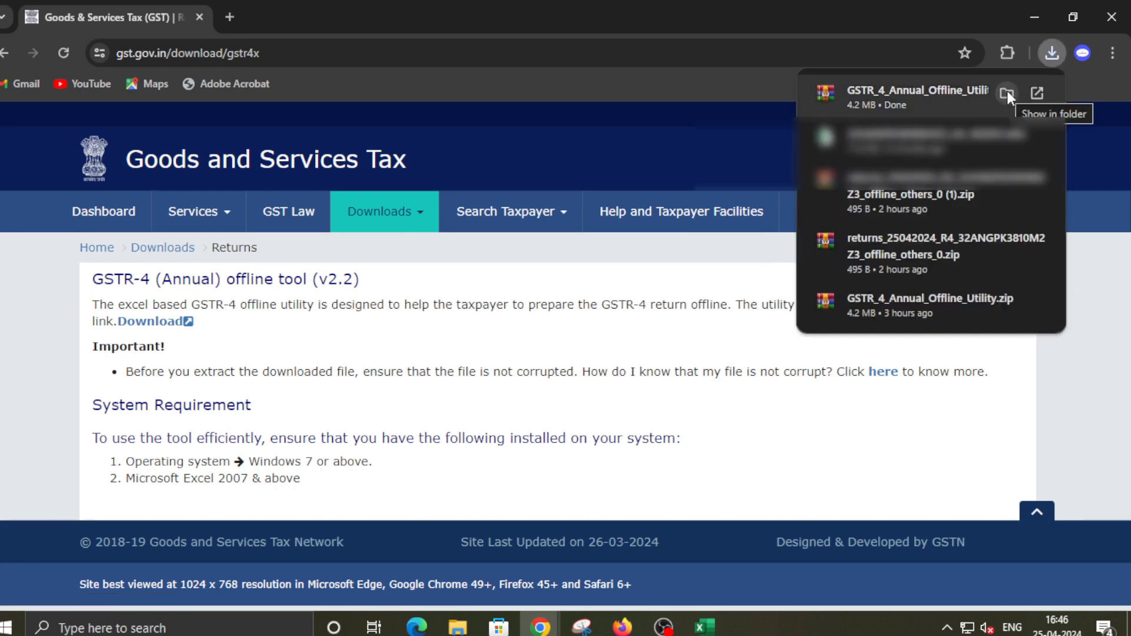
Show the downloaded zip in File Explorer and return to the composition folder
left_click(1006, 92)
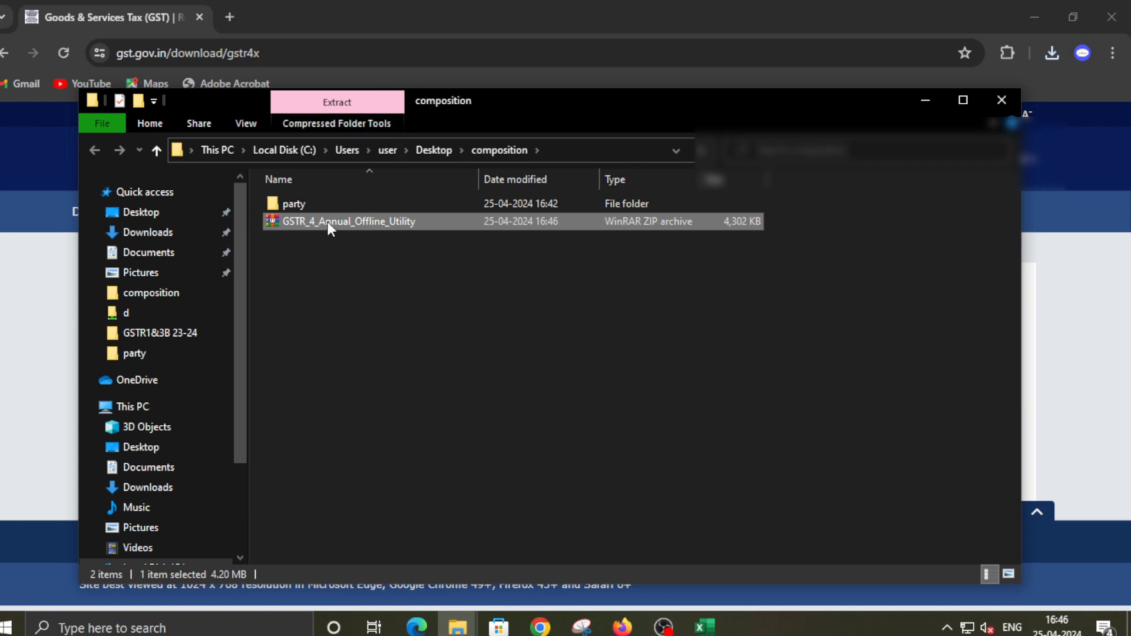
left_click(307, 260)
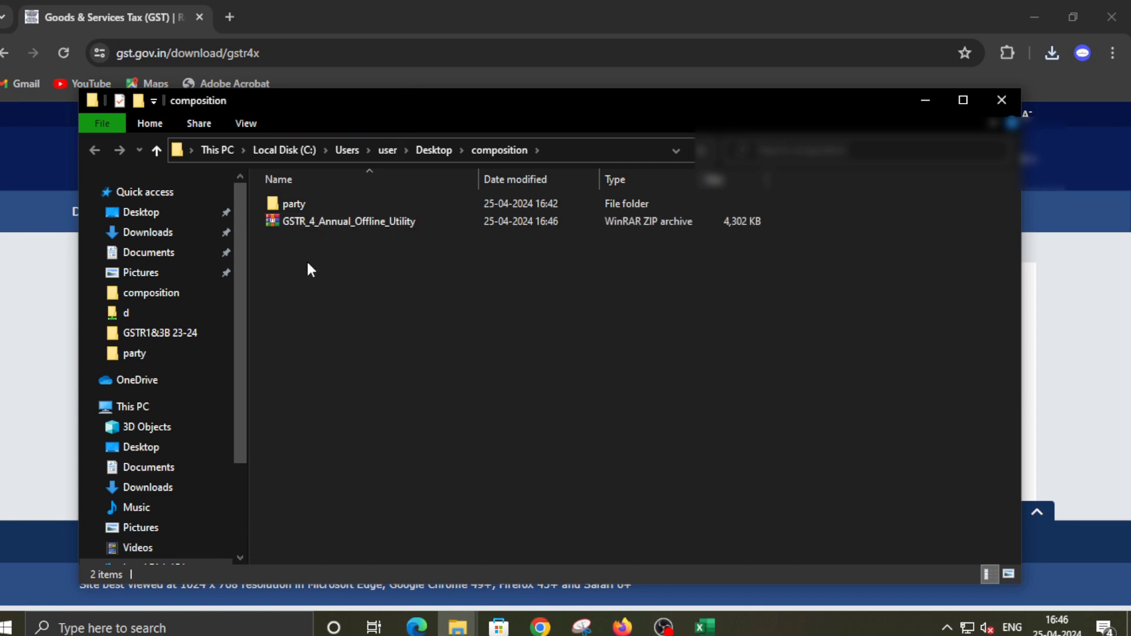
double_click(302, 208)
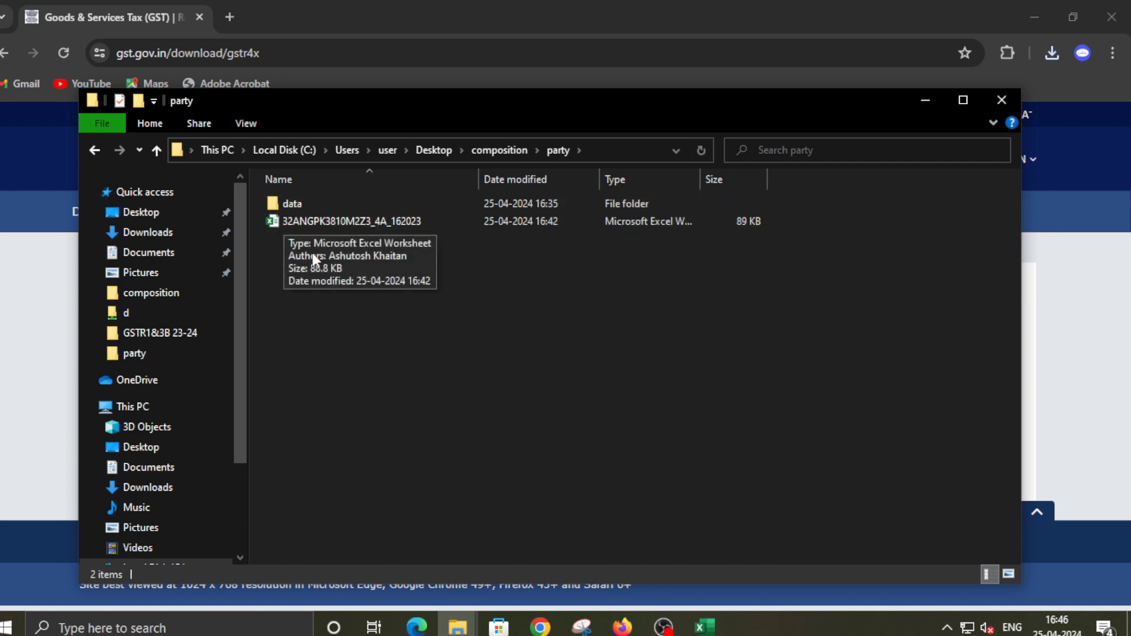
left_click(87, 151)
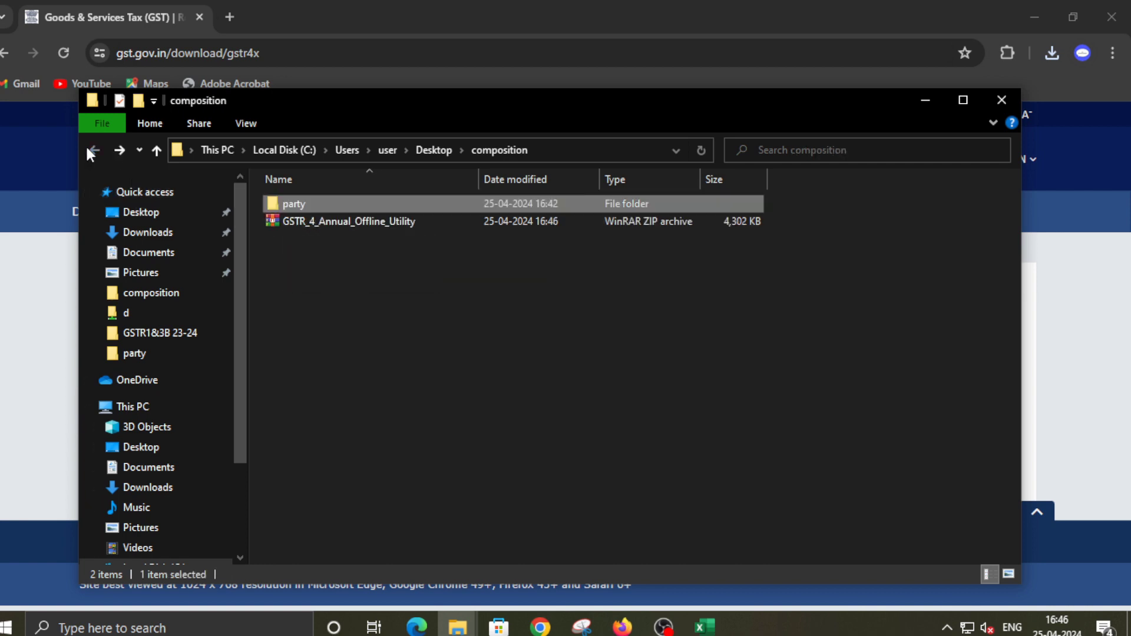
Extract the zip with WinRAR Extract Here and open the GSTR-4 Annual offline utility workbook
left_click(334, 221)
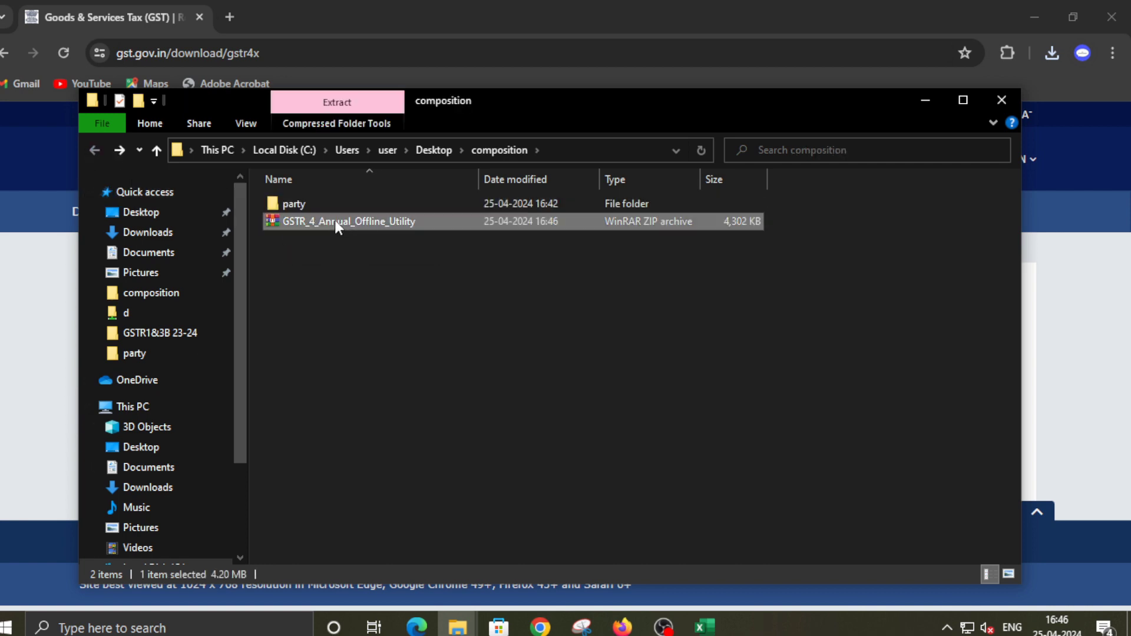
right_click(334, 220)
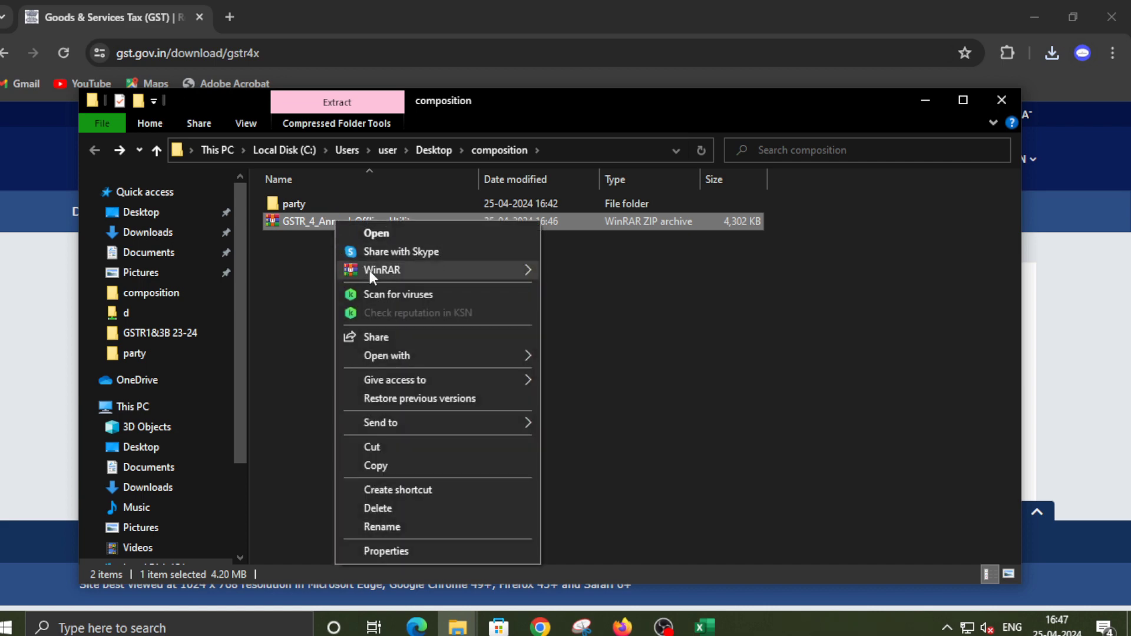
mouse_move(416, 271)
left_click(596, 316)
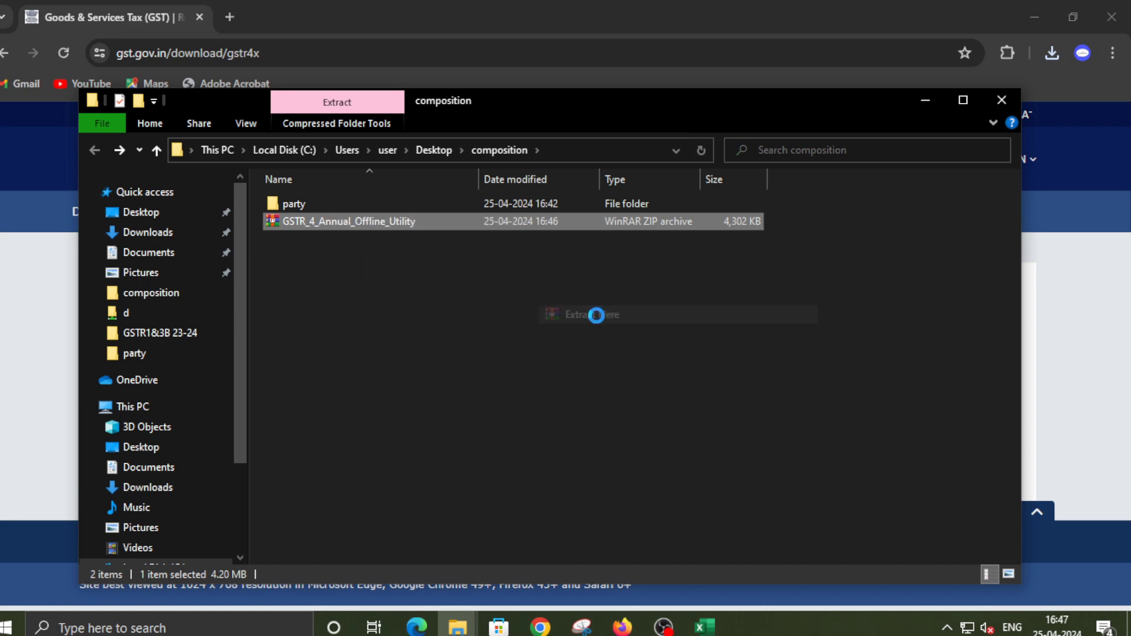
left_click(459, 331)
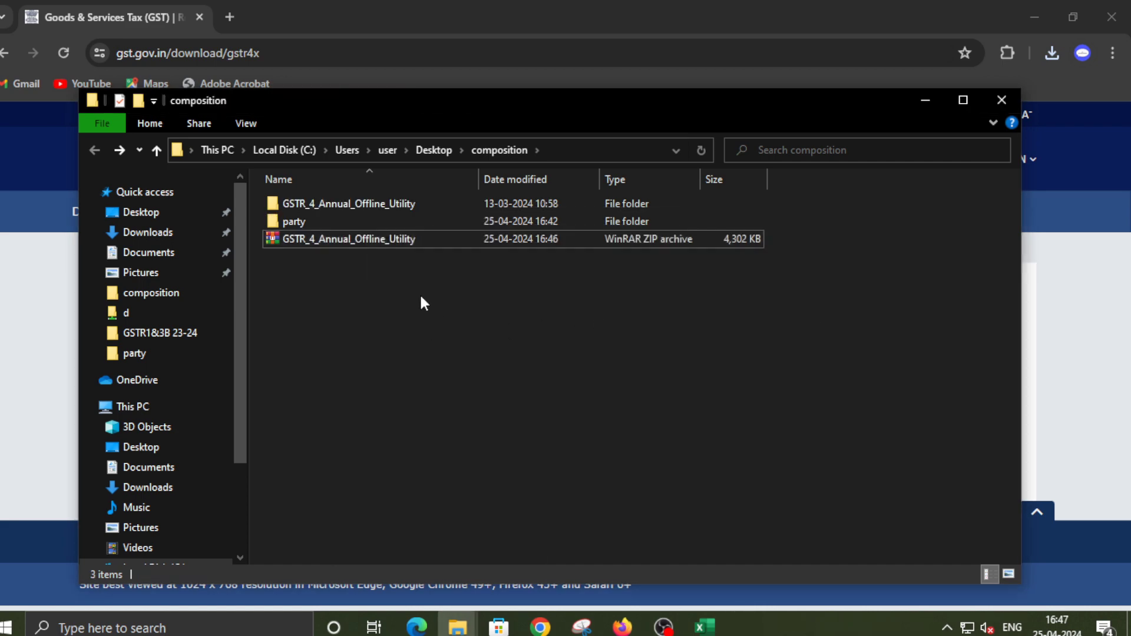
double_click(331, 203)
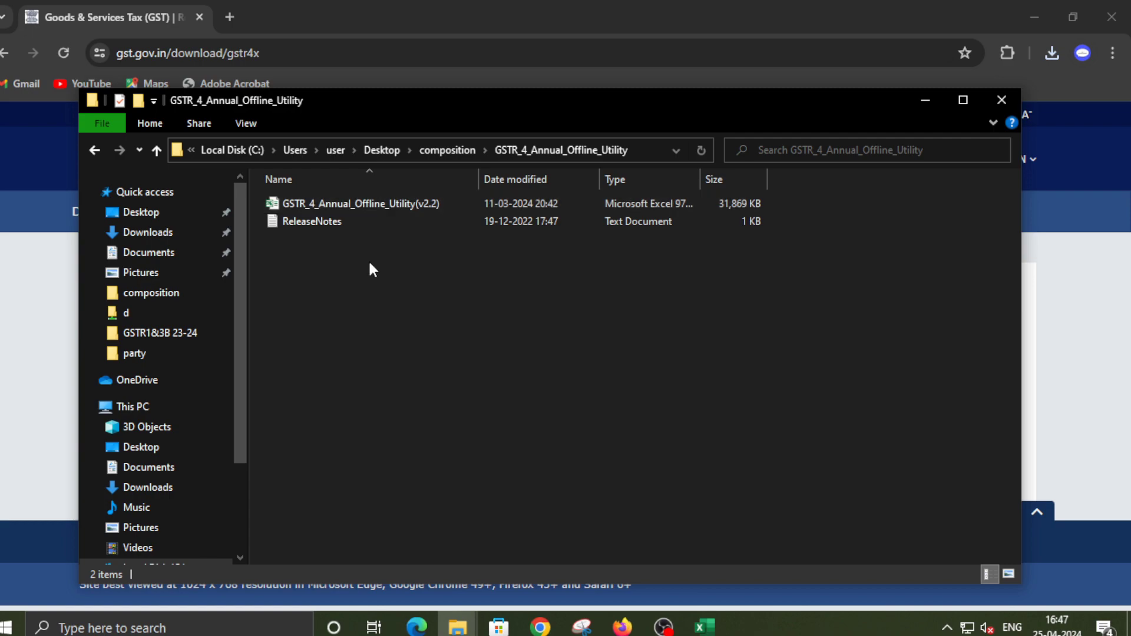
double_click(363, 203)
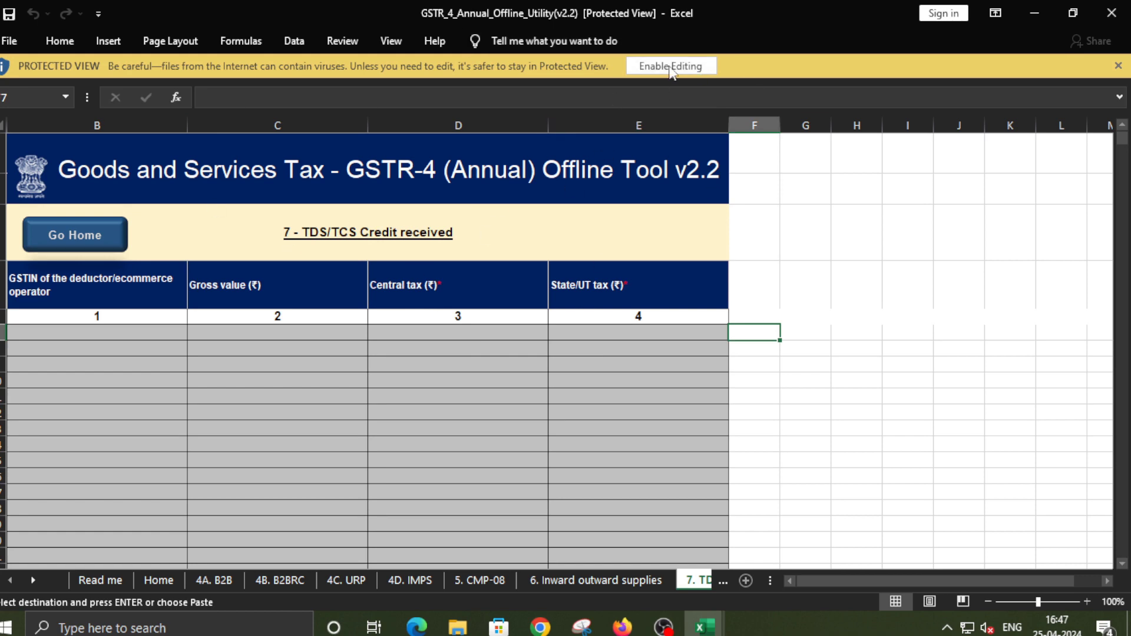
Enable editing in the v2.2 offline tool workbook and switch to the 4A. B2B sheet
left_click(670, 69)
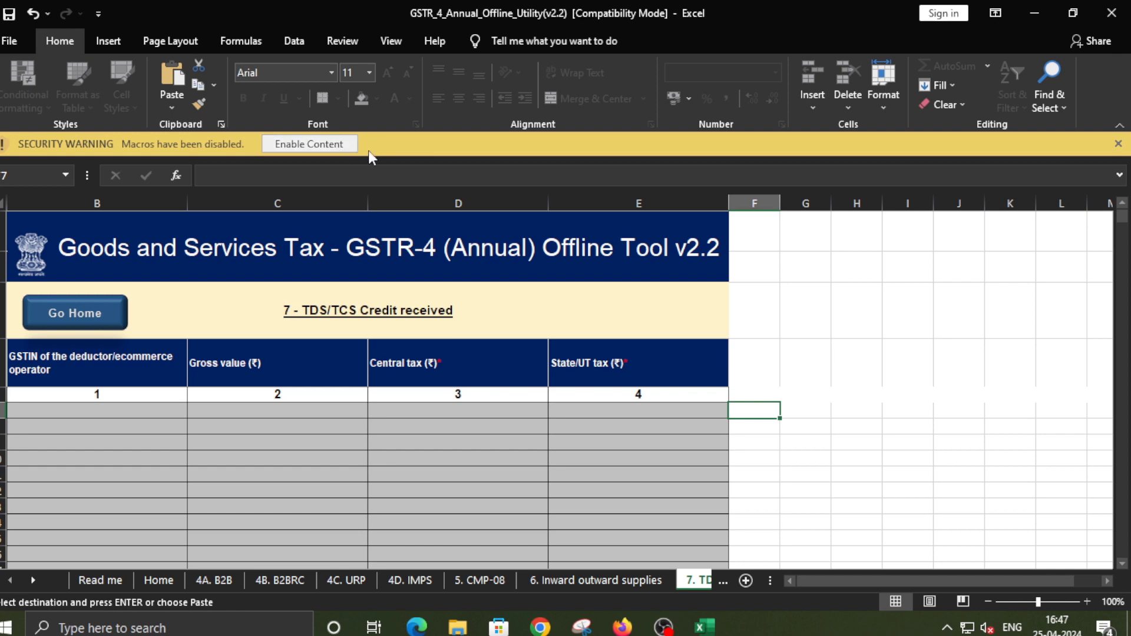
left_click(214, 580)
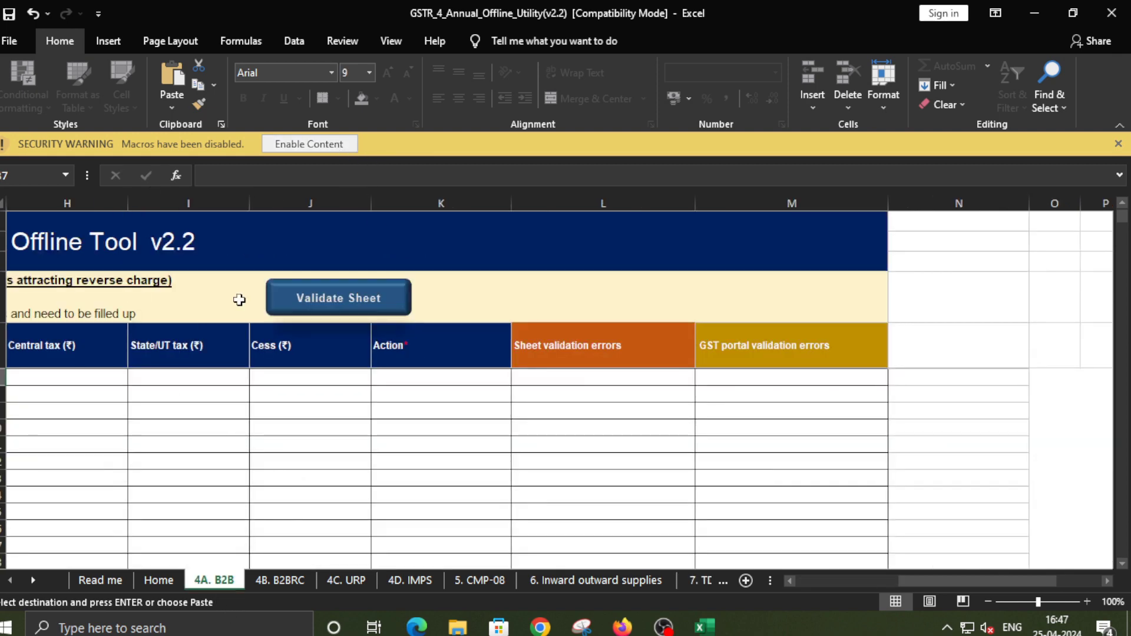
Copy the sixteen supplier GSTINs from the 4A summary into the GSTIN of supplier column
mouse_move(705, 626)
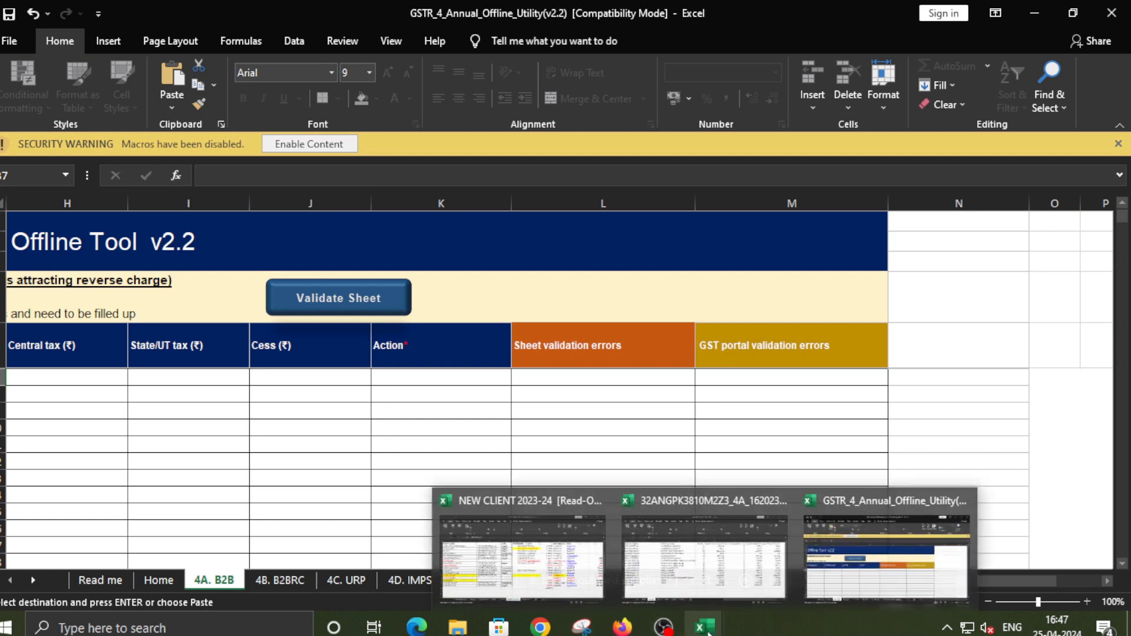
left_click(719, 581)
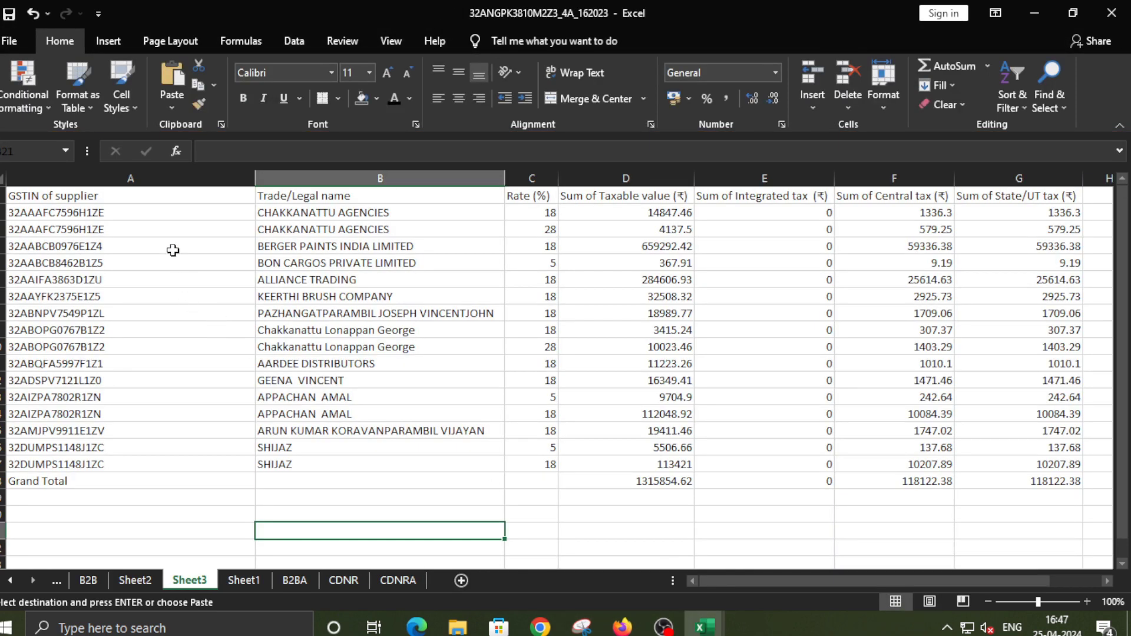
left_click_drag(152, 212, 167, 464)
key("ctrl+c")
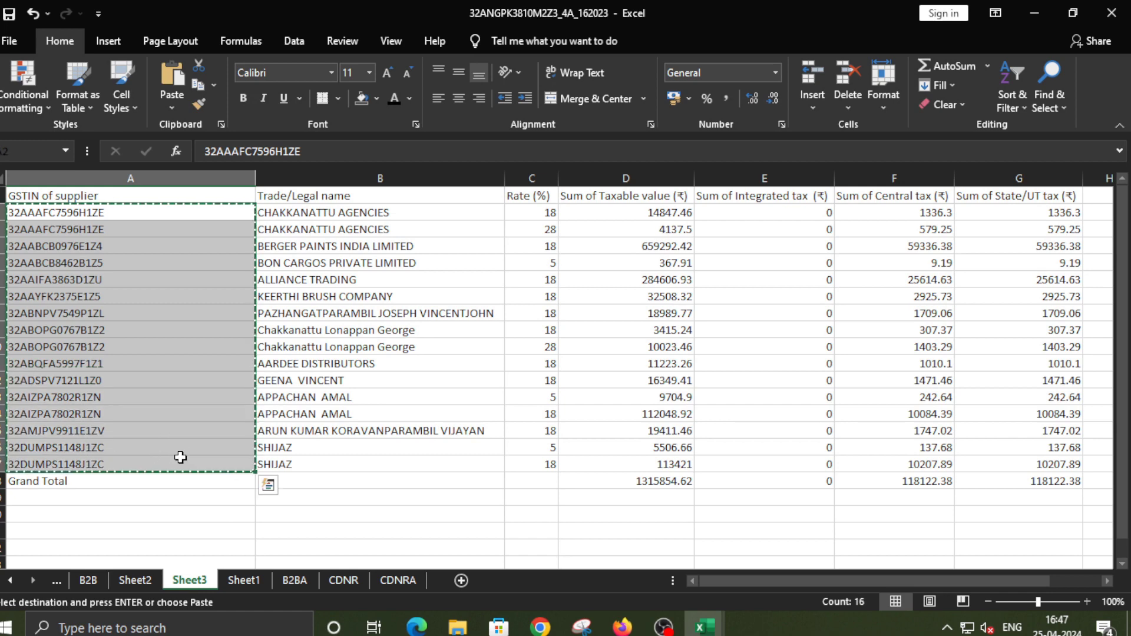
key("alt+Tab")
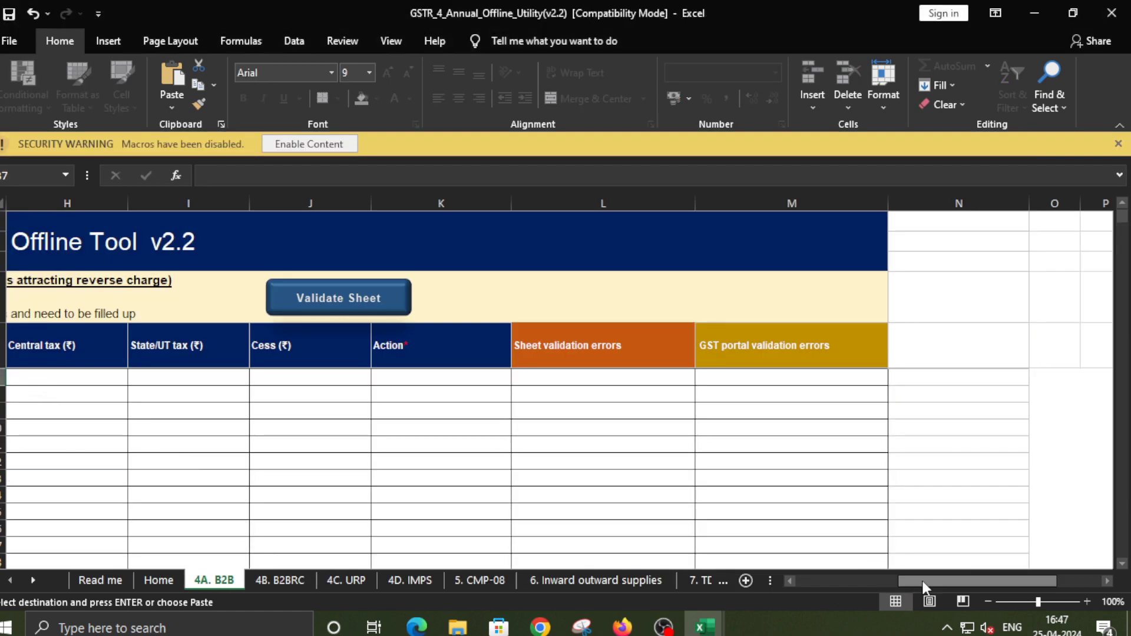
left_click_drag(923, 583, 624, 556)
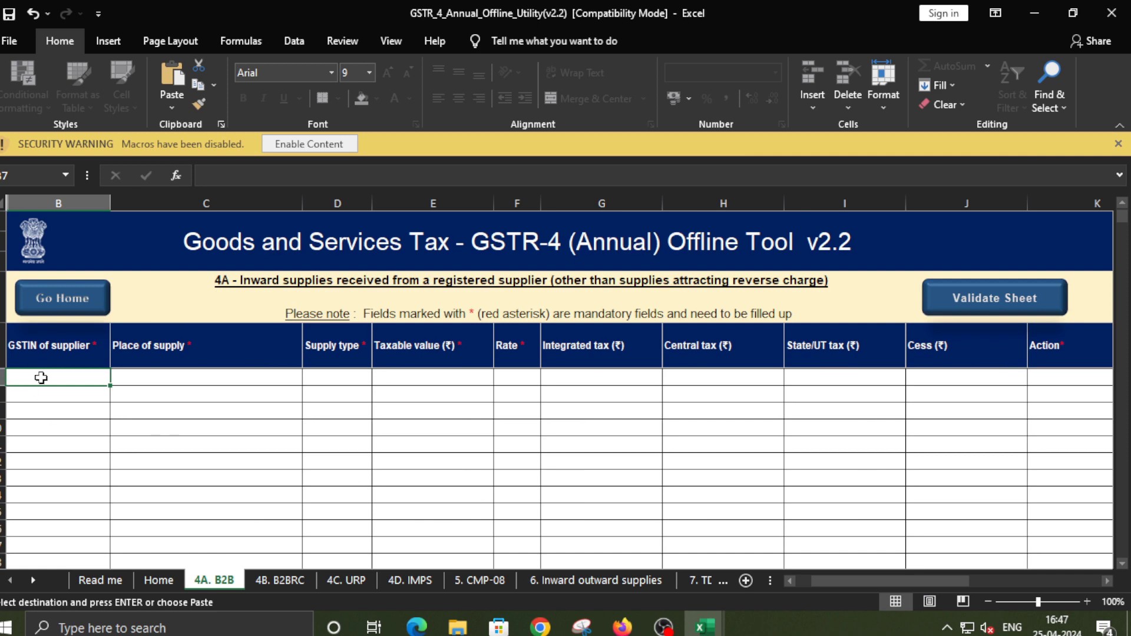
key("ctrl+v")
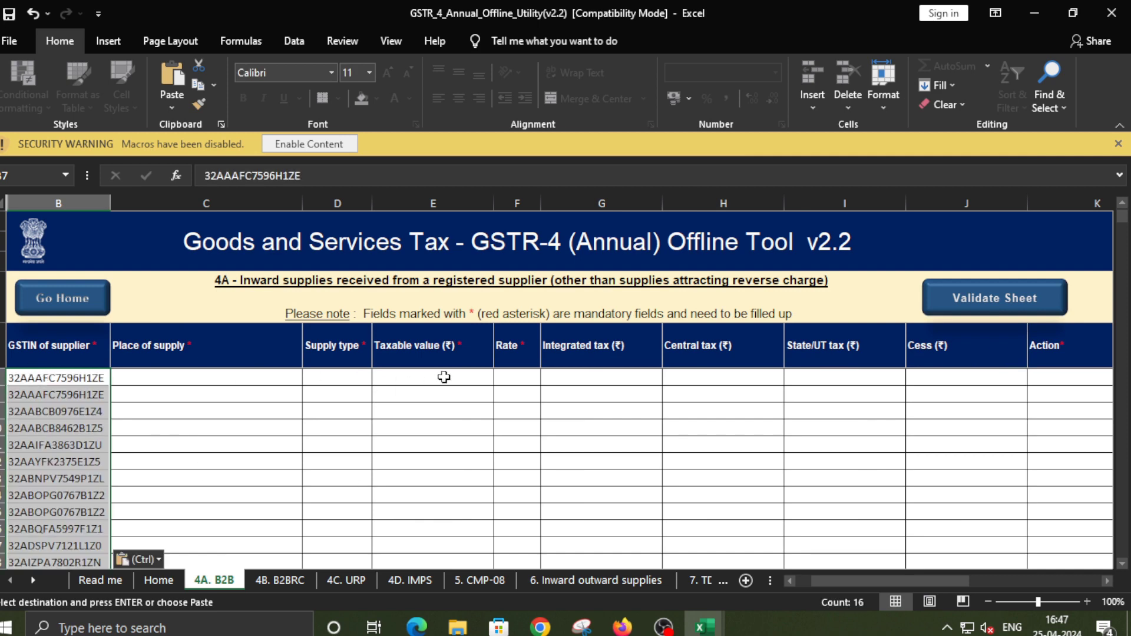
Copy the sixteen taxable values into the 4A. B2B Taxable value column
key("alt+Tab")
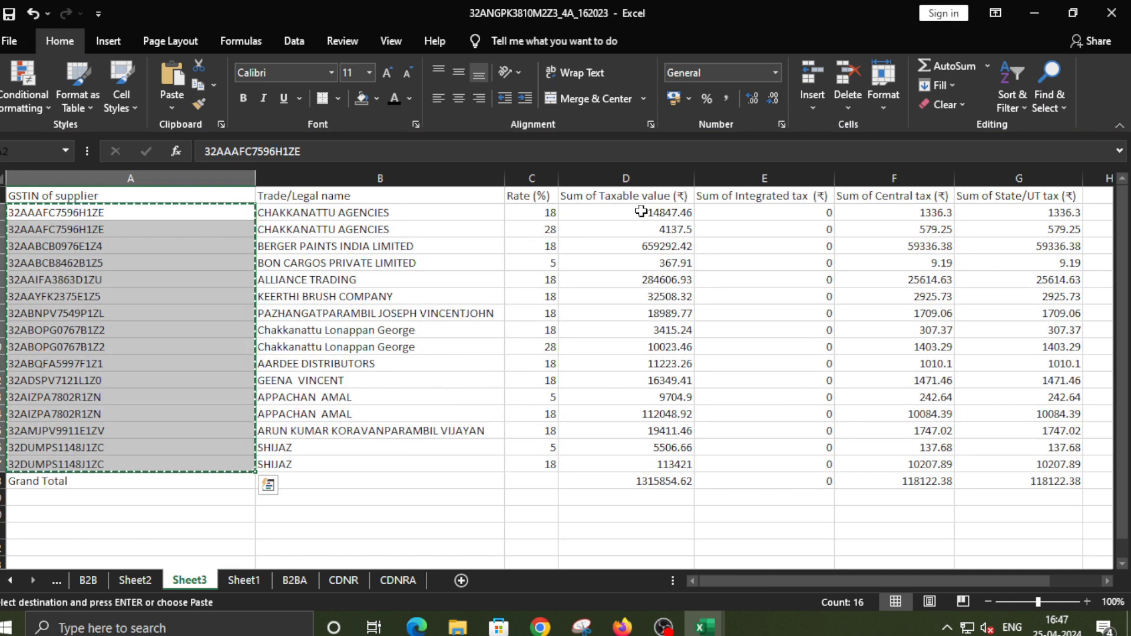
left_click_drag(640, 212, 661, 461)
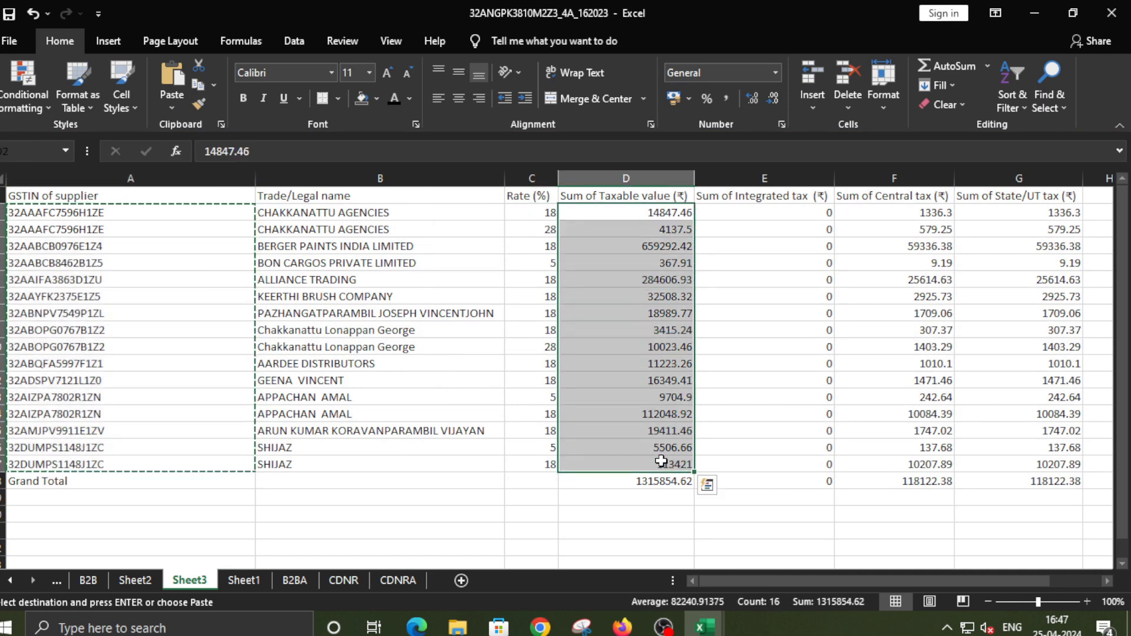
key("ctrl+c")
key("alt+Tab")
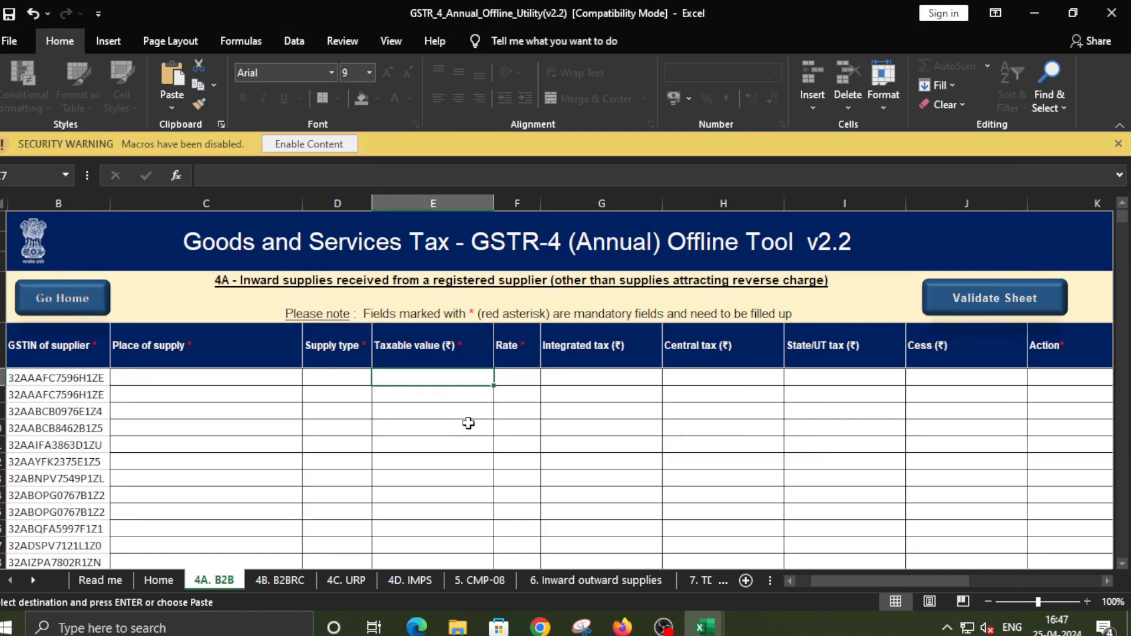
key("ctrl+v")
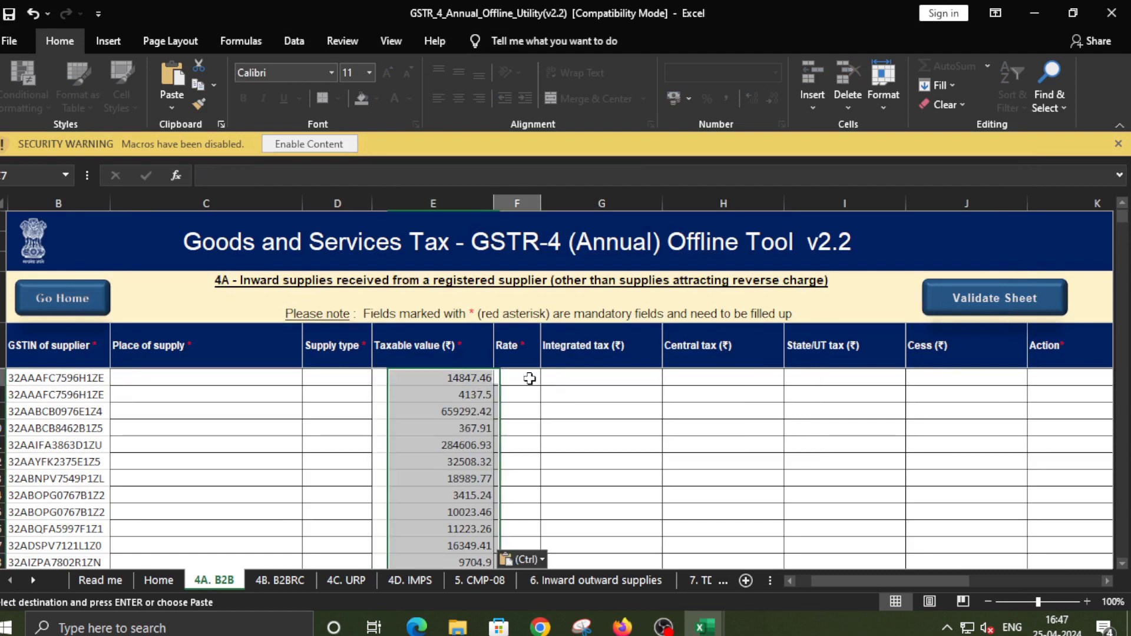
key("alt+Tab")
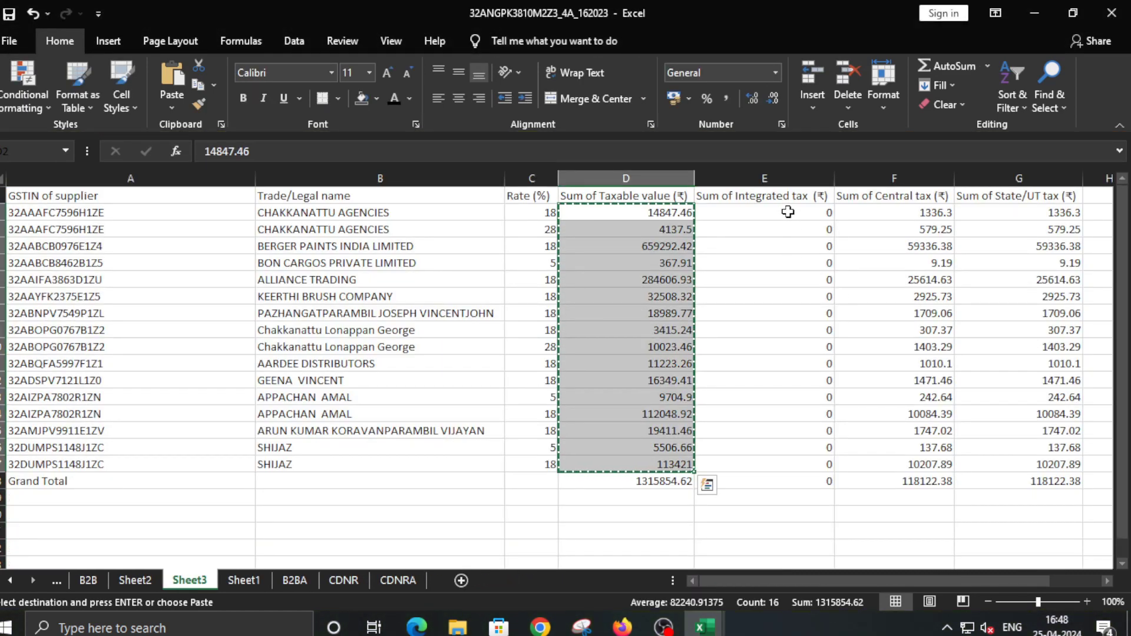
left_click_drag(788, 216, 1043, 301)
left_click(910, 363)
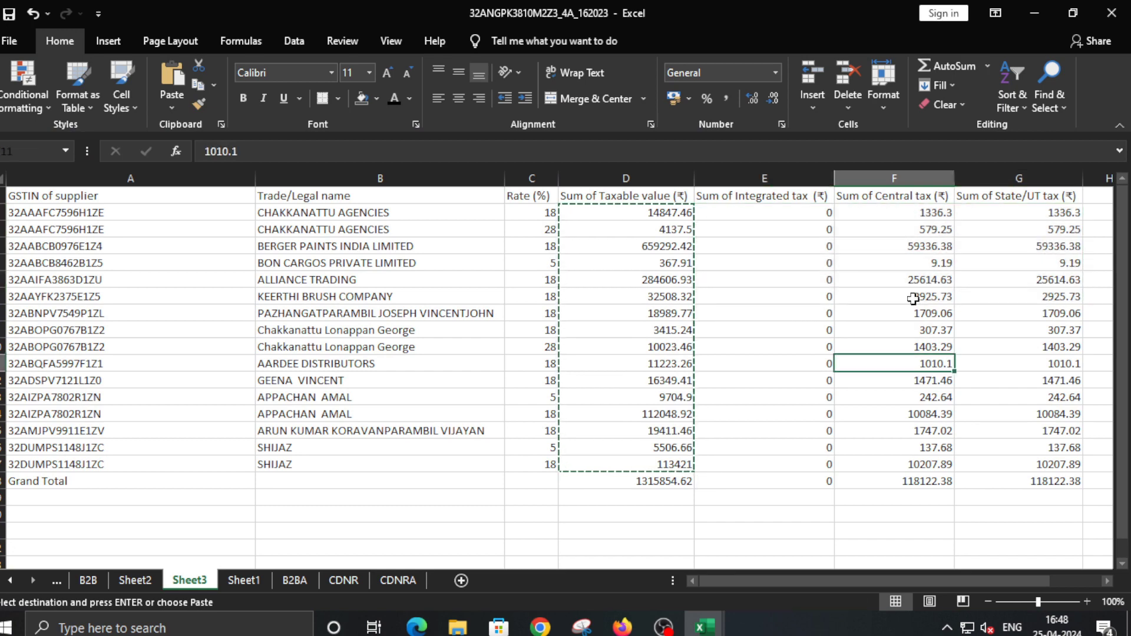
Copy the sixteen supplier tax rates from Sheet3 into the 4A. B2B Rate column
left_click_drag(873, 218, 1024, 450)
left_click_drag(528, 212, 537, 461)
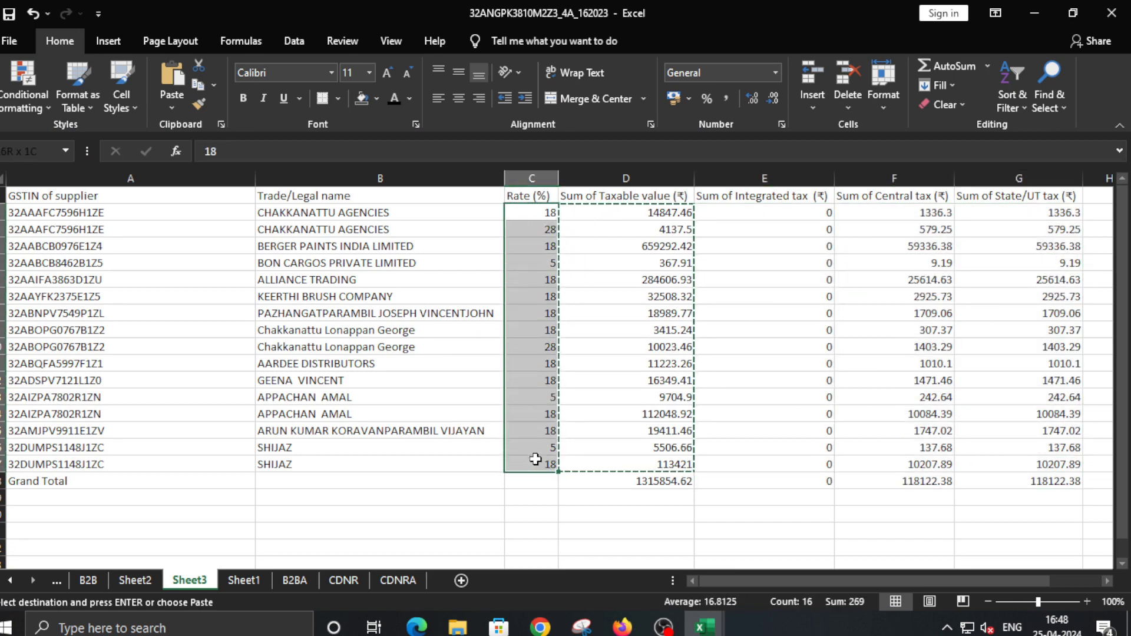
key("ctrl+c")
key("alt+Tab")
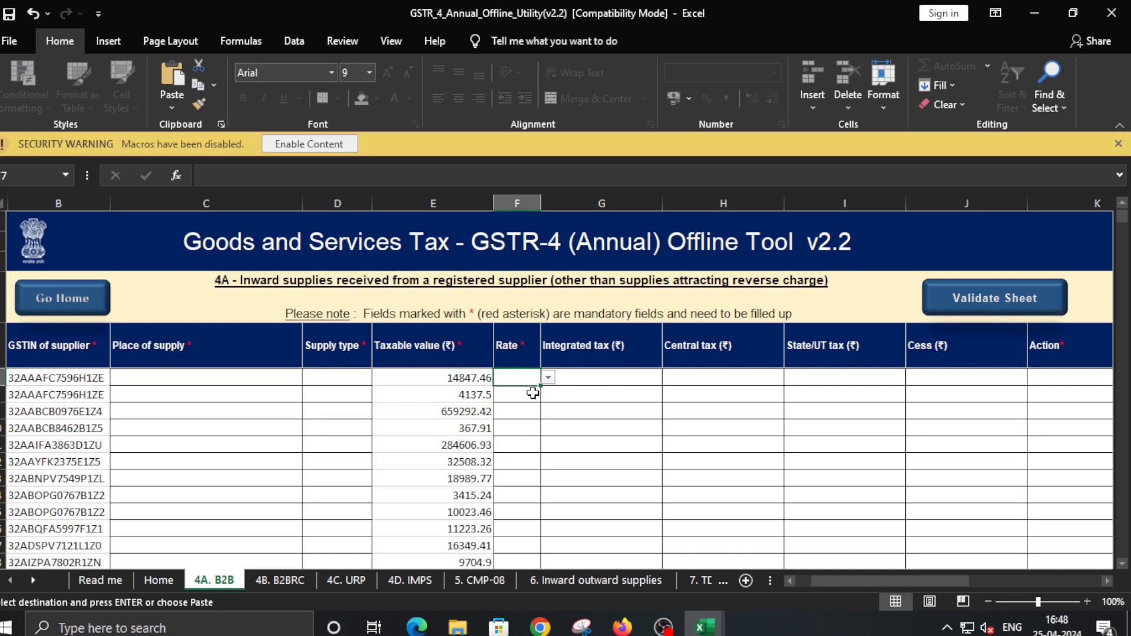
key("ctrl+v")
Paste the integrated, central and state/UT tax amounts into their three 4A. B2B columns
key("alt+Tab")
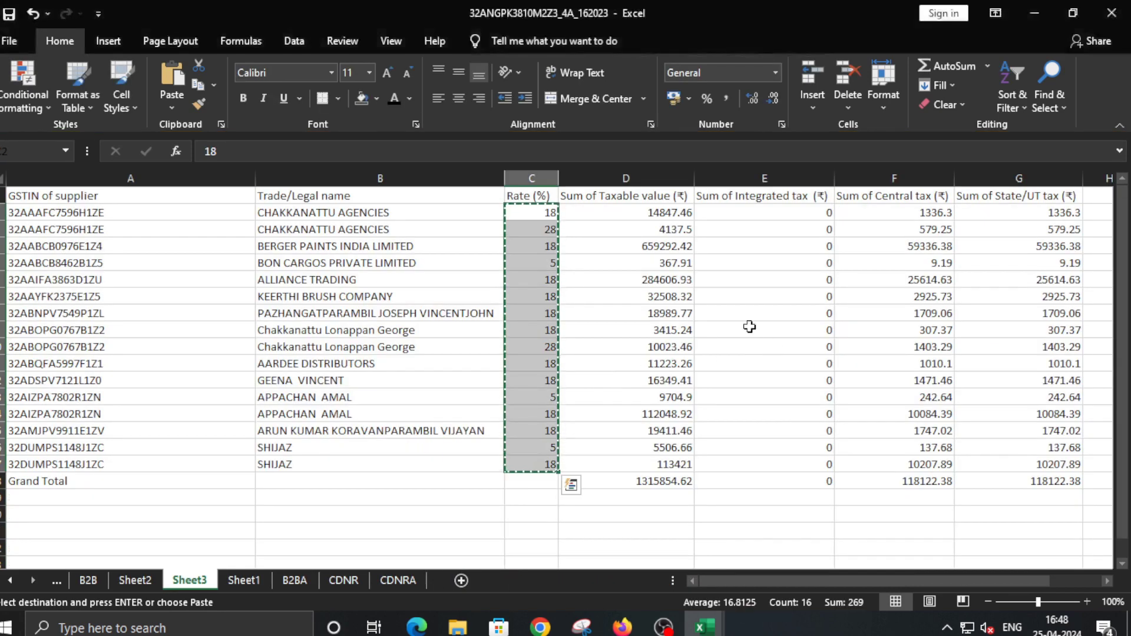
left_click_drag(769, 213, 1049, 467)
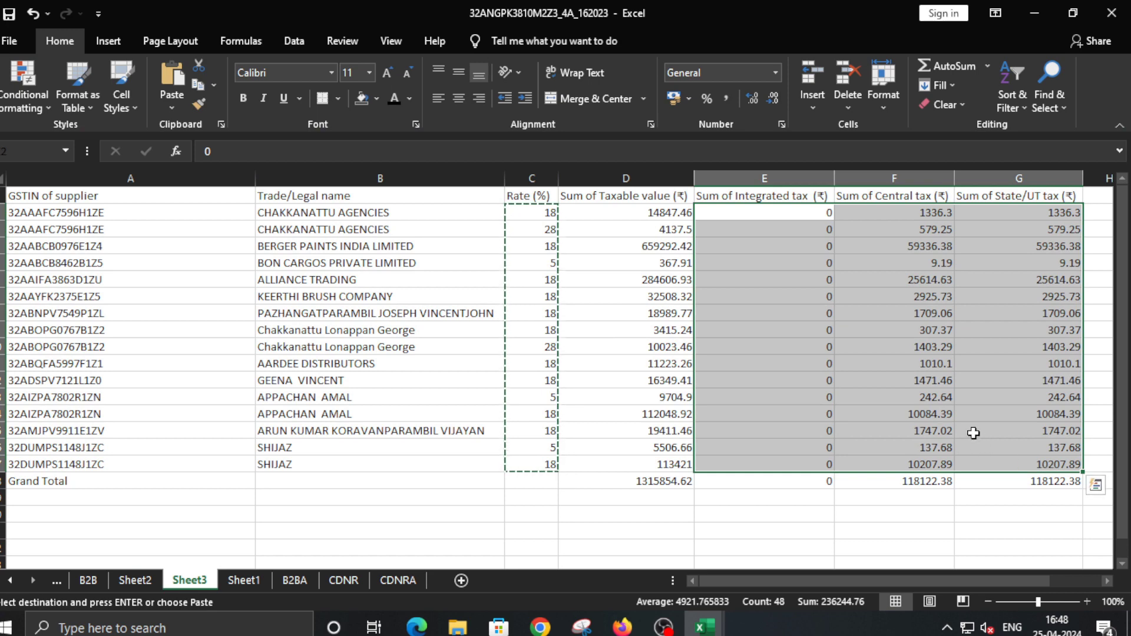
key("ctrl+c")
key("alt+Tab")
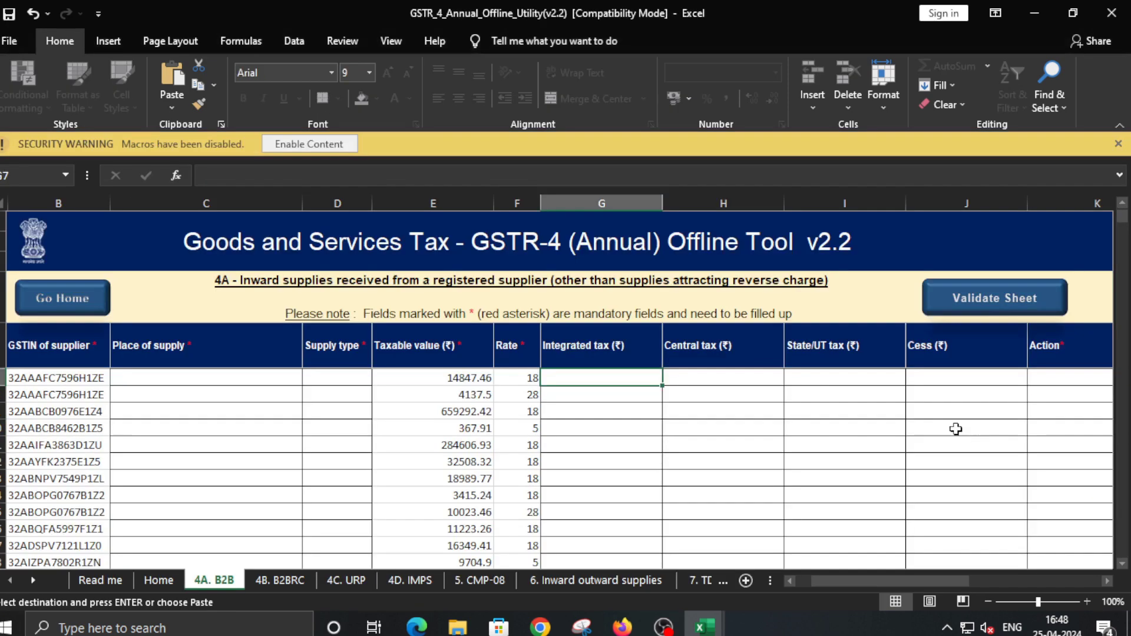
key("ctrl+v")
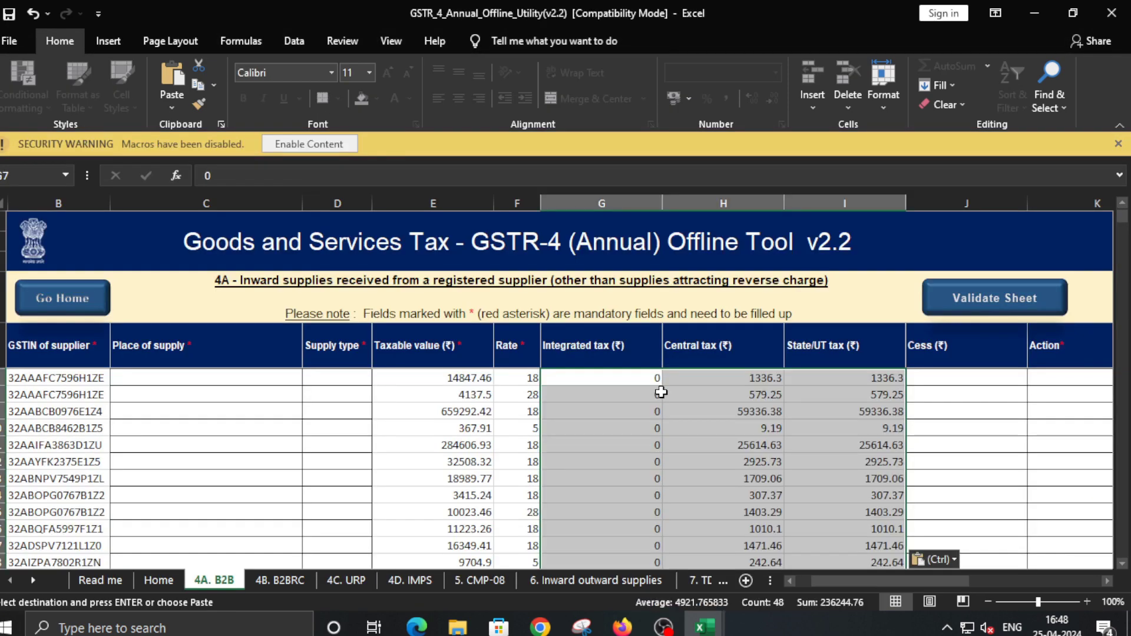
scroll(670, 392, "down", 1)
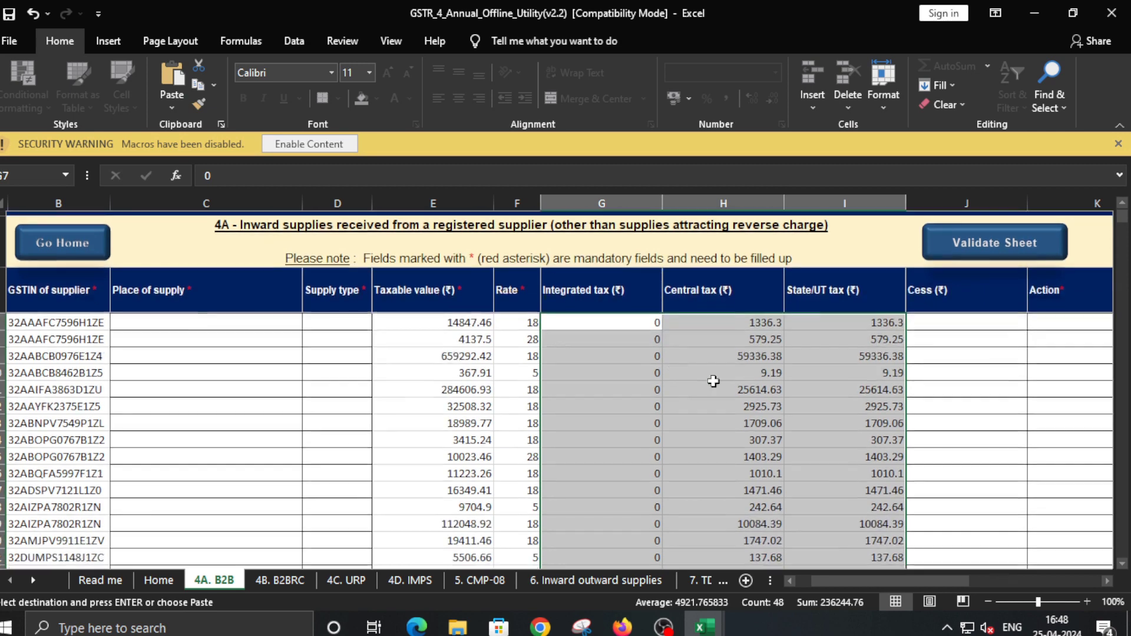
Fill the Cess column with 0 for all sixteen supplier rows
left_click(971, 320)
type("0")
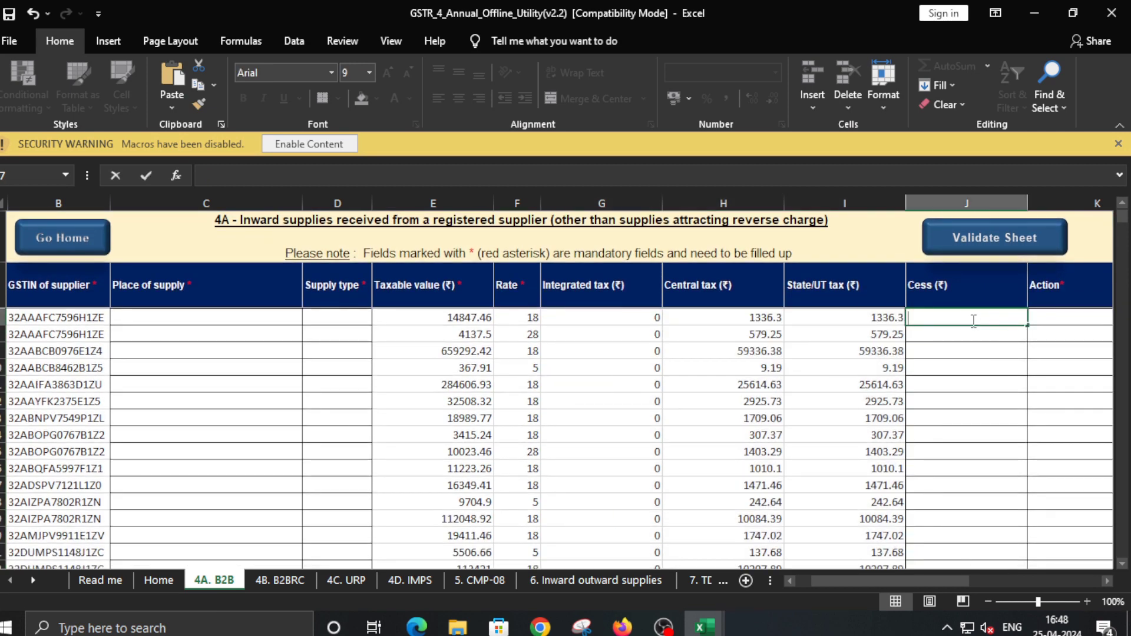
left_click(976, 365)
left_click(957, 315)
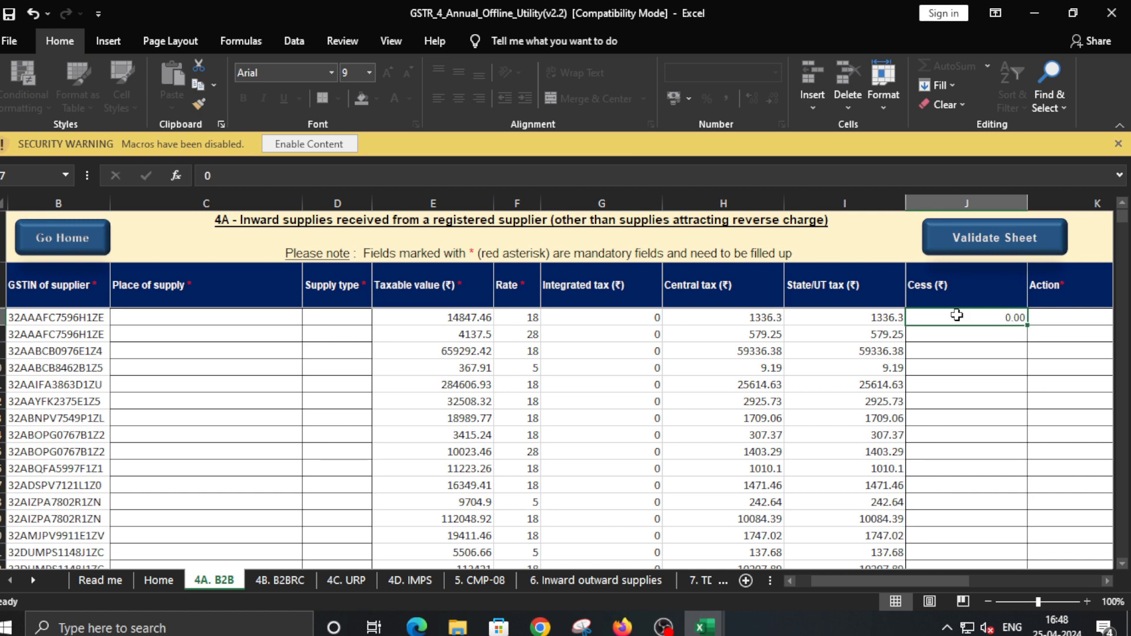
key("ctrl+c")
key("shift+Down")
key("shift+Down")
key("shift+Down")
key("shift+Down")
key("shift+Down")
key("shift+Down")
key("shift+Down")
key("shift+Down")
key("shift+Down")
key("shift+Down")
key("shift+Down")
key("shift+Down")
key("shift+Down")
key("shift+Down")
key("shift+Down")
key("shift+Down")
key("shift+Down")
key("shift+Down")
key("shift+Down")
key("shift+Down")
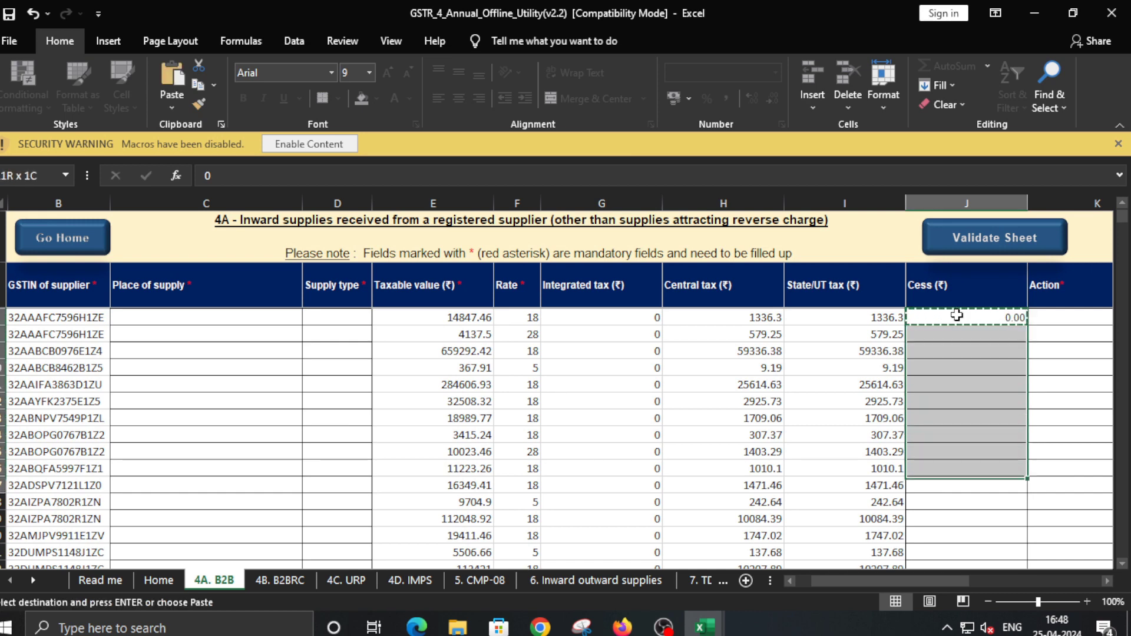
key("shift+Up")
key("shift+Up")
key("shift+Up")
key("shift+Up")
key("shift+Up")
key("shift+Up")
key("shift+Up")
key("shift+Up")
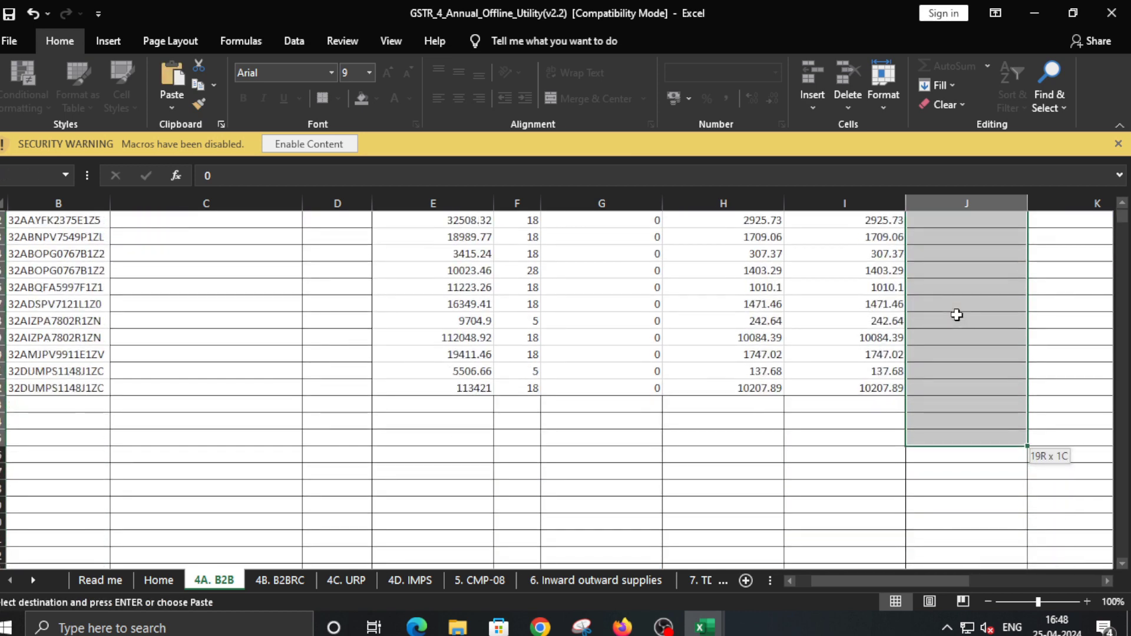
key("Return")
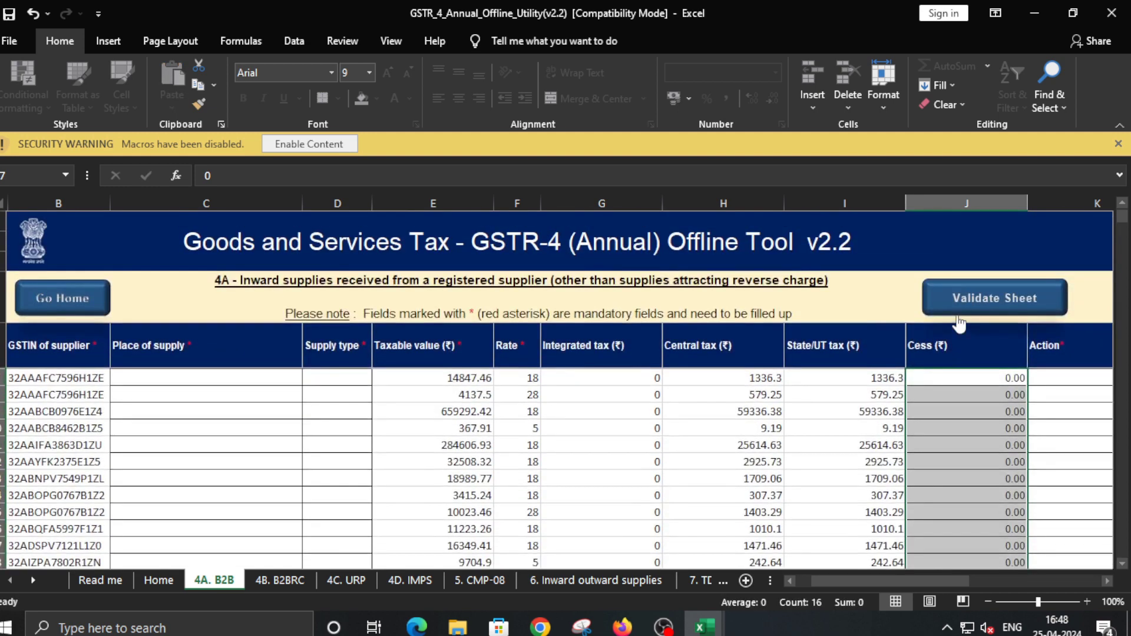
Set the first row's place of supply to 32-Kerala and supply type to Intra-State
left_click(219, 379)
left_click(310, 378)
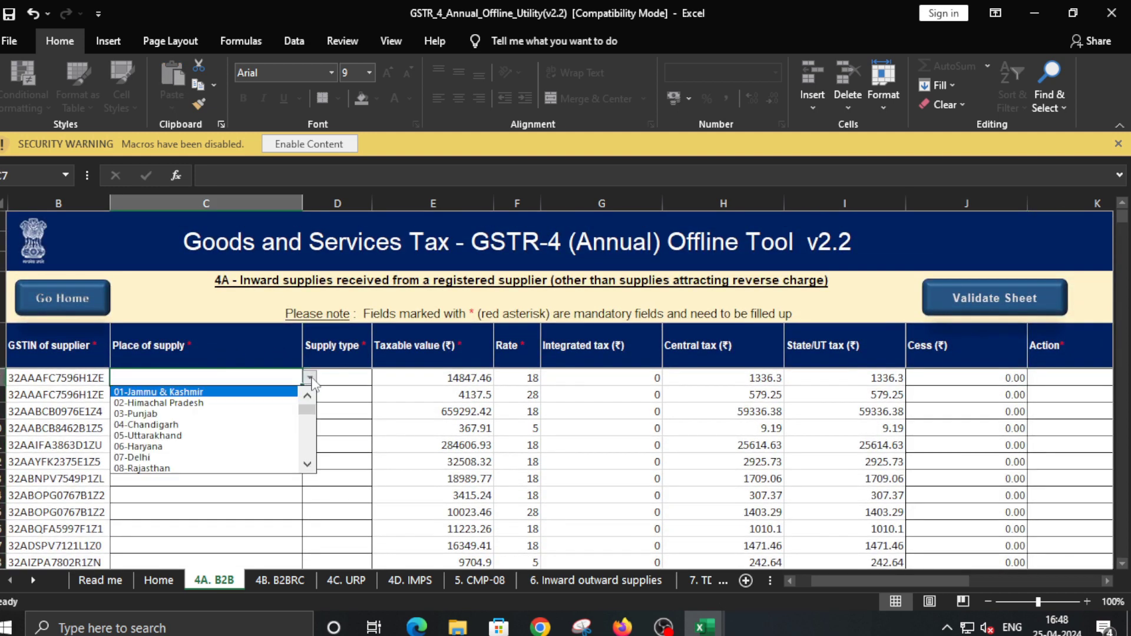
left_click_drag(307, 416, 320, 451)
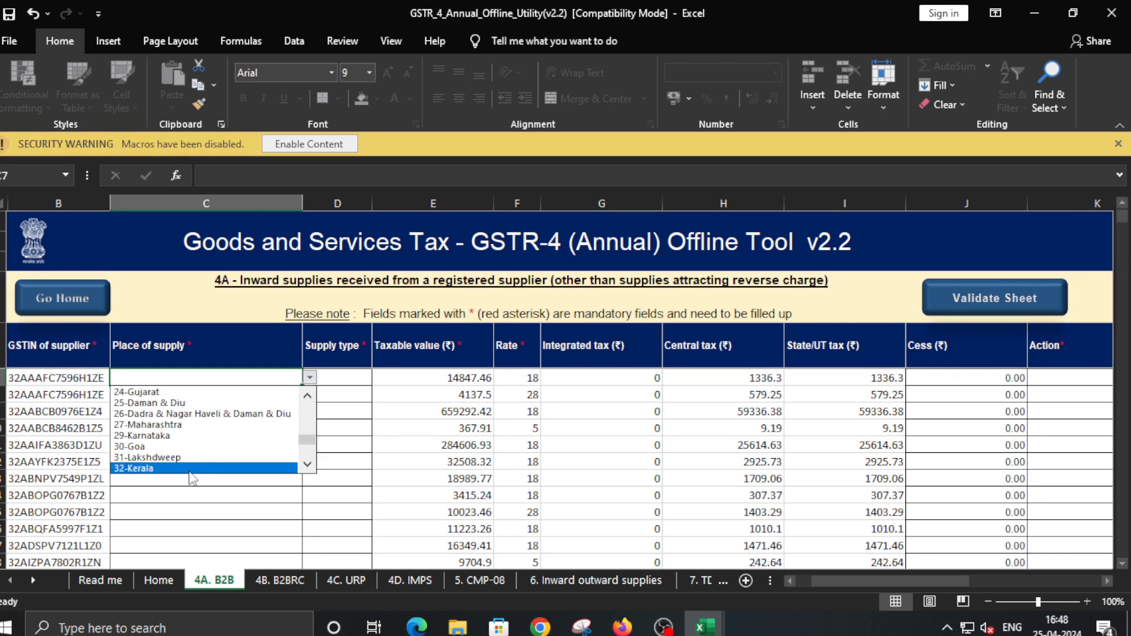
left_click(188, 468)
left_click(335, 380)
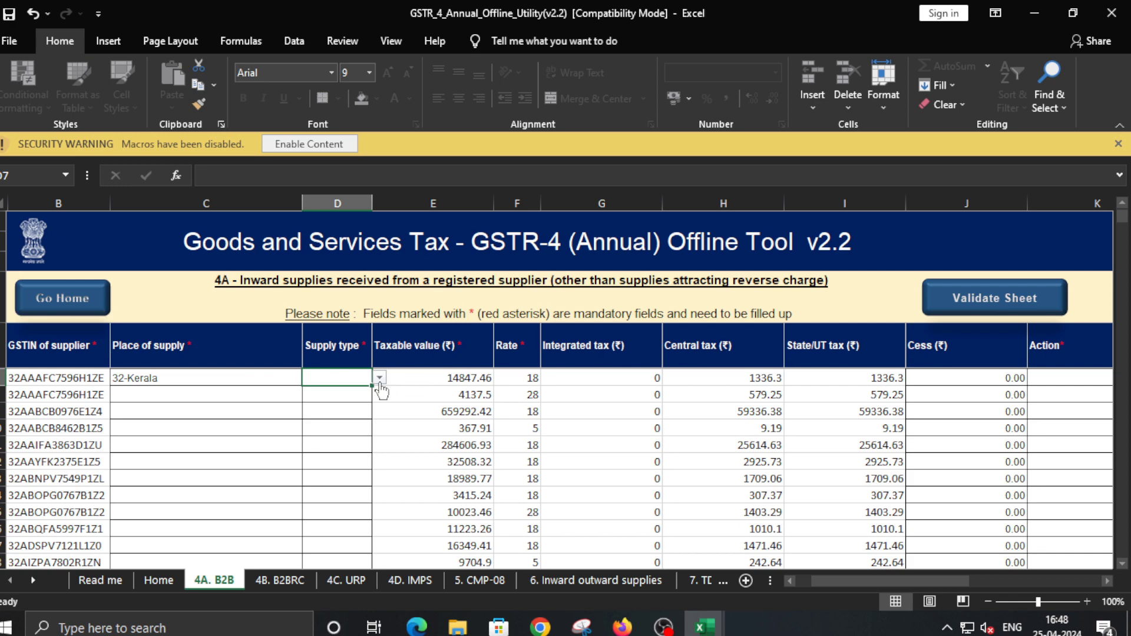
left_click(380, 379)
left_click(355, 405)
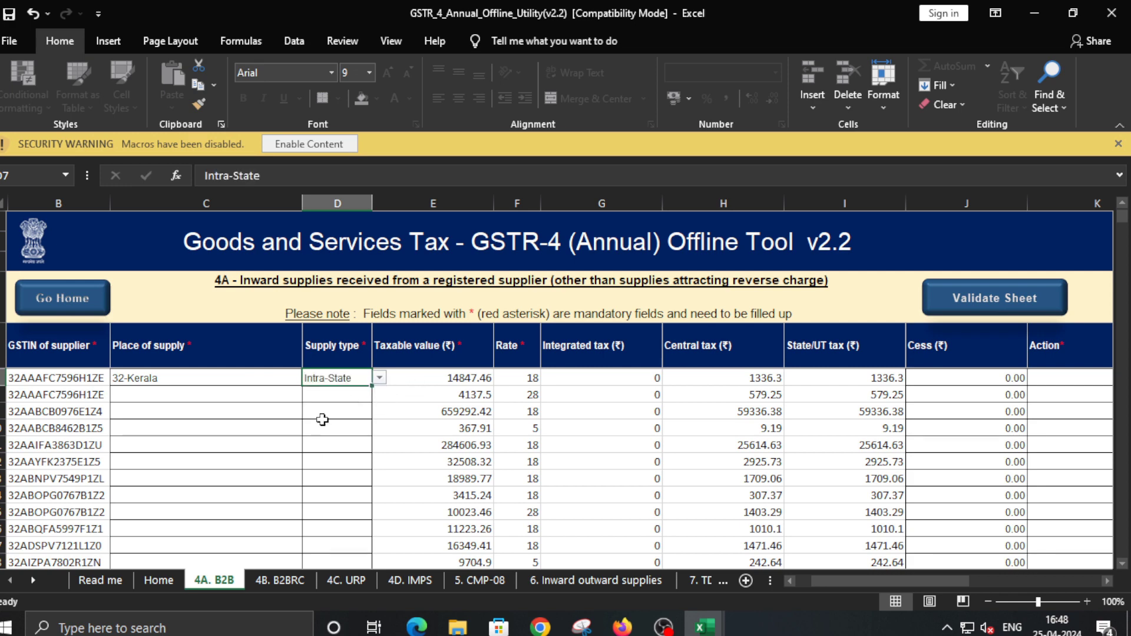
Copy 32-Kerala and Intra-State down all sixteen supplier rows, bringing the Action column into view
left_click(191, 388)
key("shift+Right")
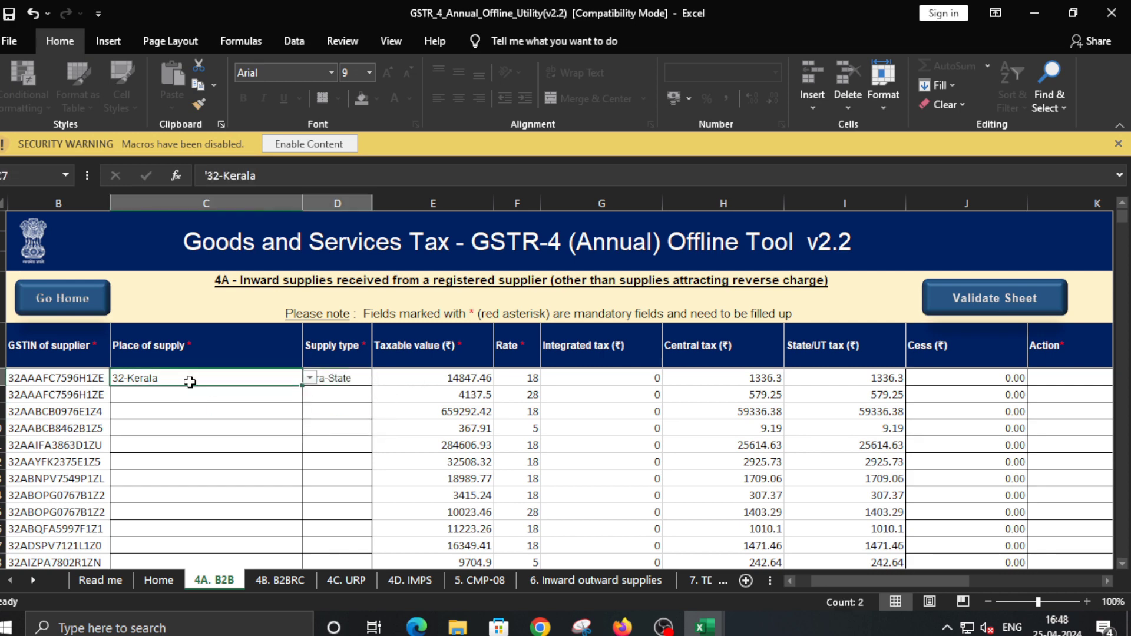
key("ctrl+c")
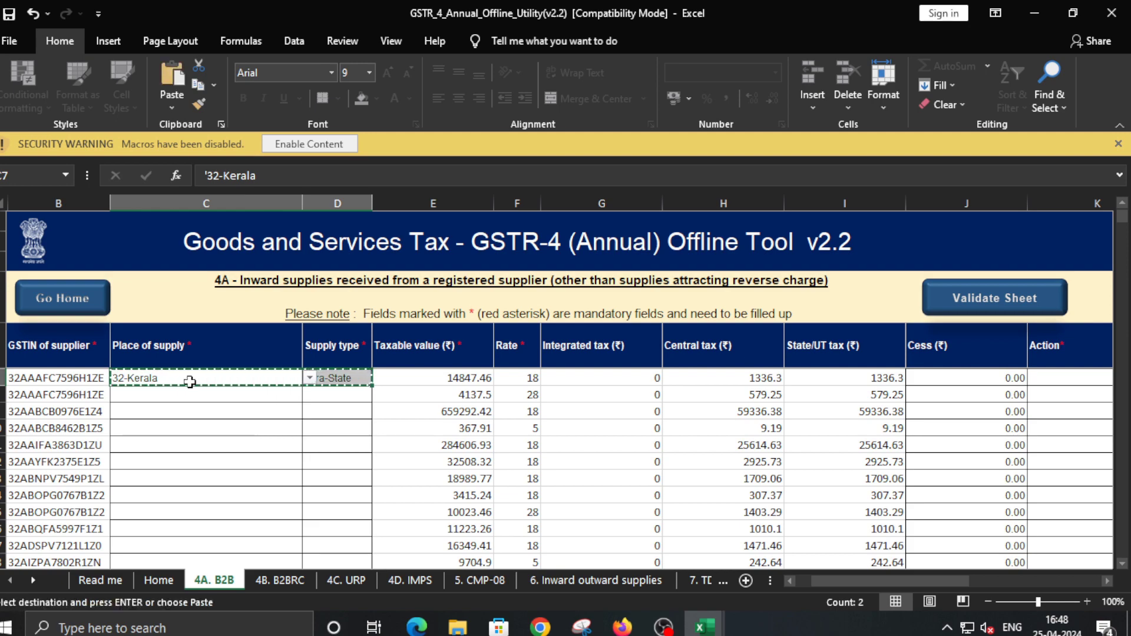
key("shift+Page_Down")
key("shift+Page_Down")
scroll(190, 382, "up", 1)
key("shift+Up")
key("shift+Up")
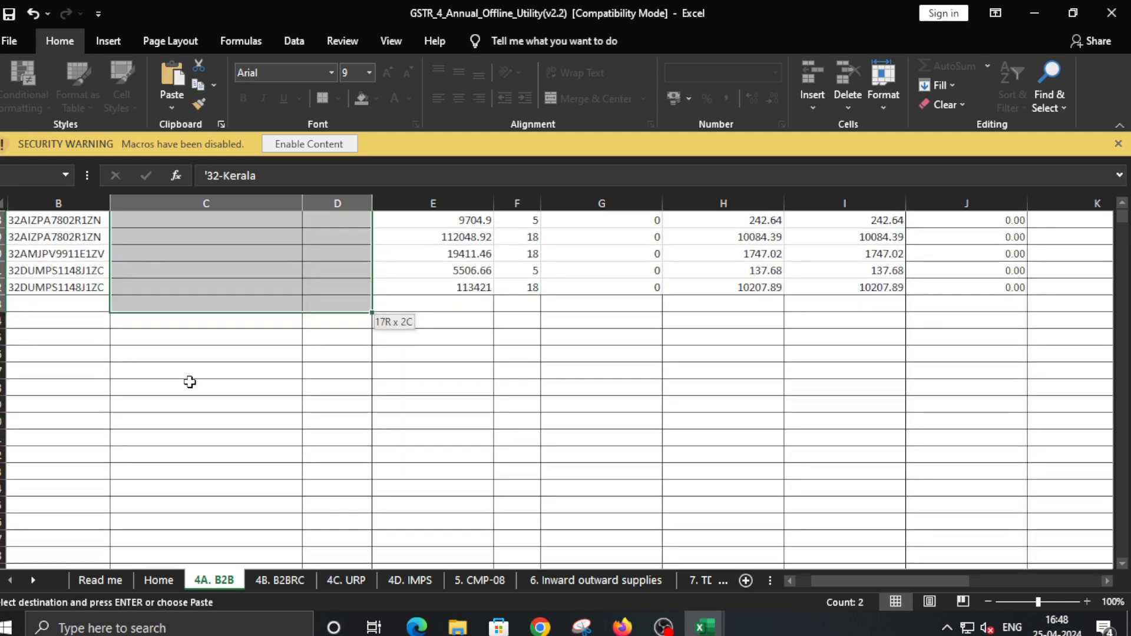
key("Return")
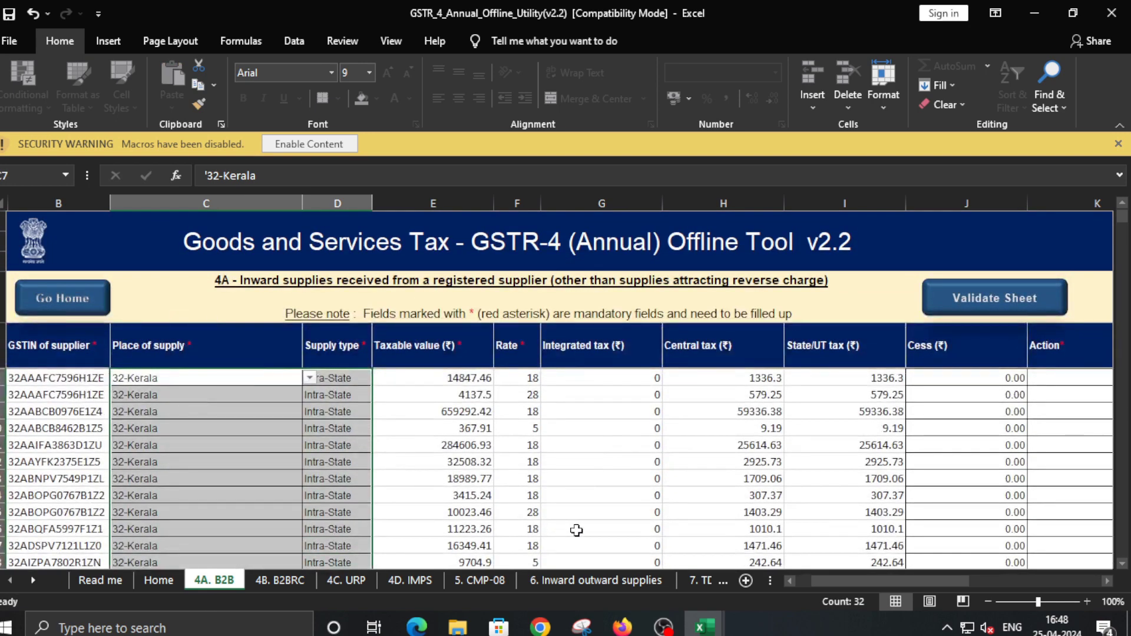
left_click_drag(952, 584, 985, 583)
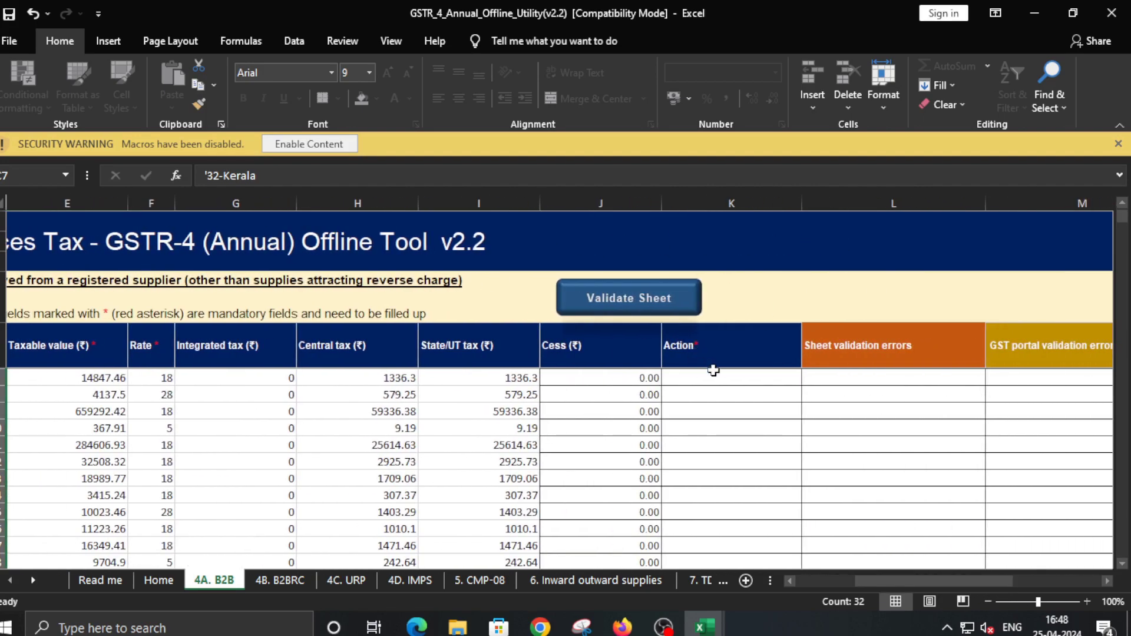
Set Add in K7's Action dropdown and copy it down to every invoice row on 4A. B2B
left_click(714, 380)
left_click(809, 378)
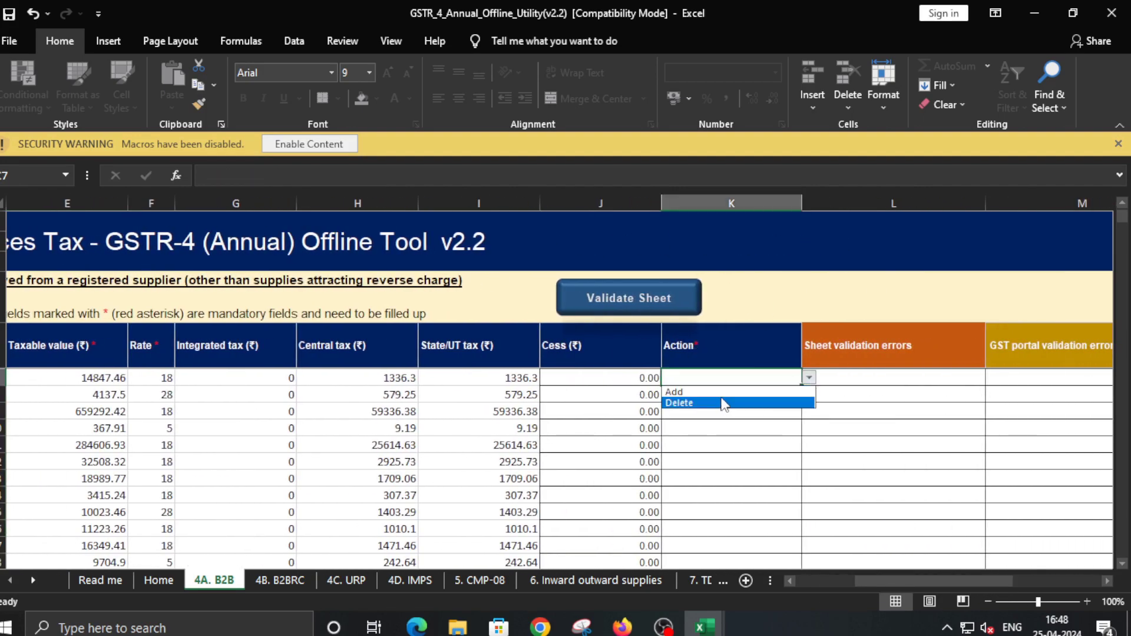
left_click(675, 392)
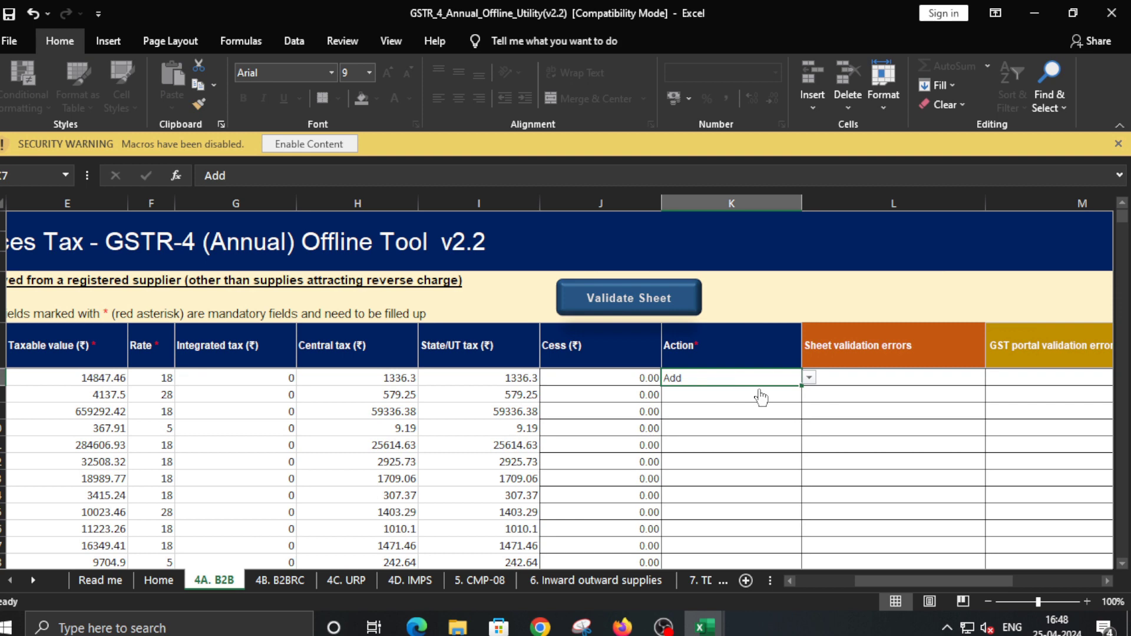
key("ctrl+c")
key("shift+Down")
key("shift+Down")
key("shift+Down")
key("shift+Down")
key("shift+Down")
key("shift+Down")
key("shift+Down")
key("shift+Down")
key("shift+Down")
key("shift+Down")
key("shift+Down")
key("shift+Down")
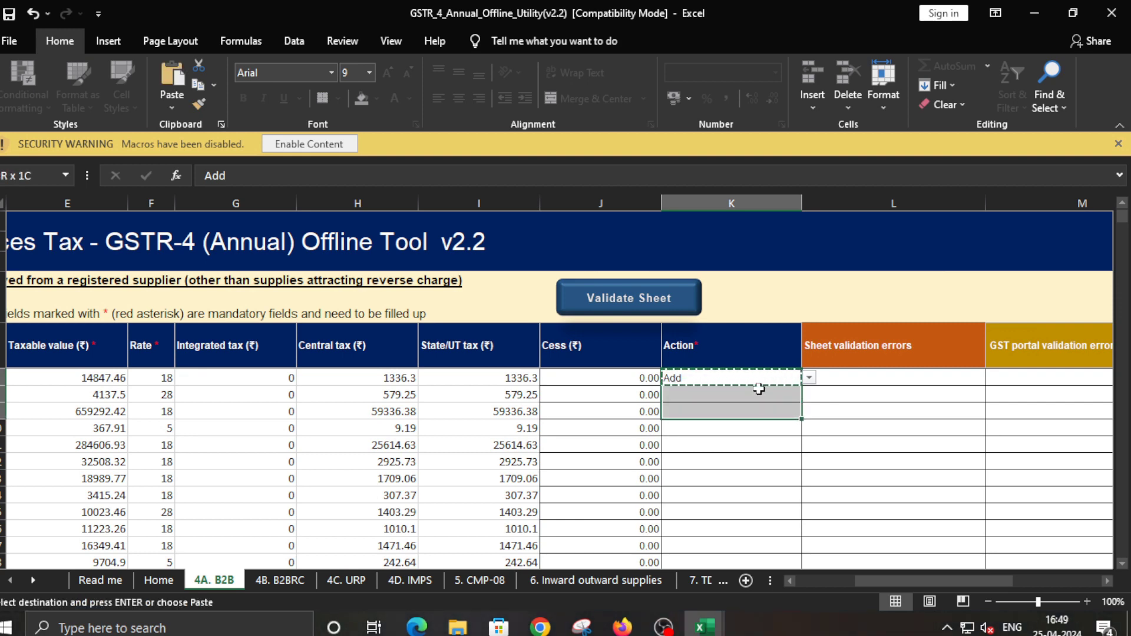
key("shift+Down")
key("shift+Down")
key("shift+Down")
key("shift+Down")
key("shift+Down")
key("shift+Down")
key("shift+Down")
key("shift+Down")
key("shift+Down")
key("shift+Down")
key("shift+Down")
key("shift+Up")
key("shift+Up")
key("shift+Up")
key("shift+Up")
key("shift+Up")
key("shift+Up")
key("shift+Up")
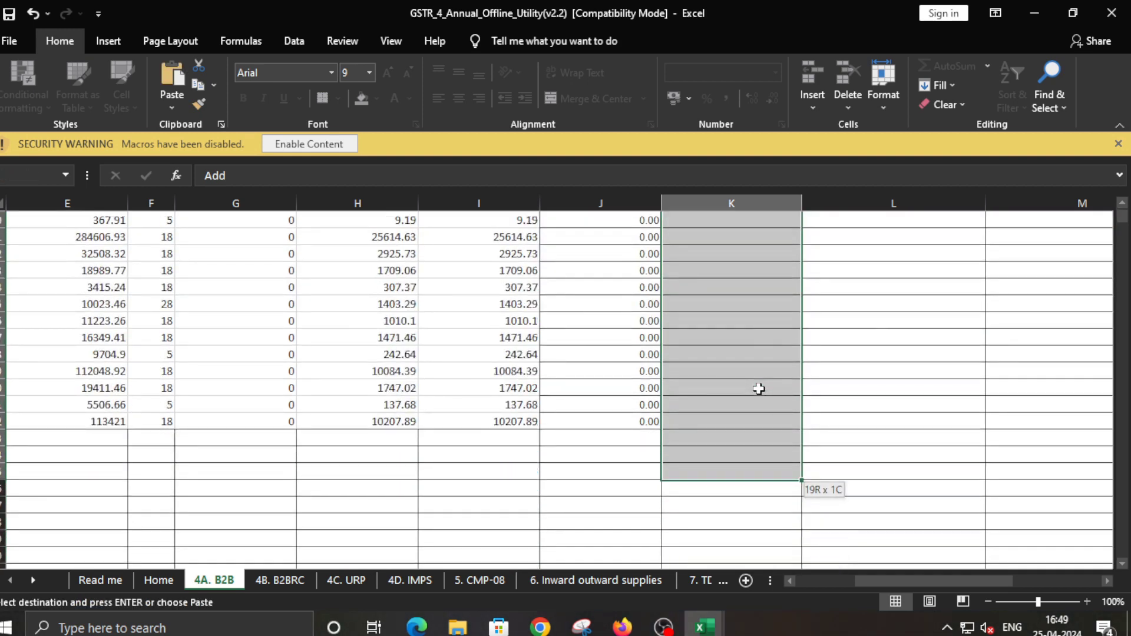
key("Return")
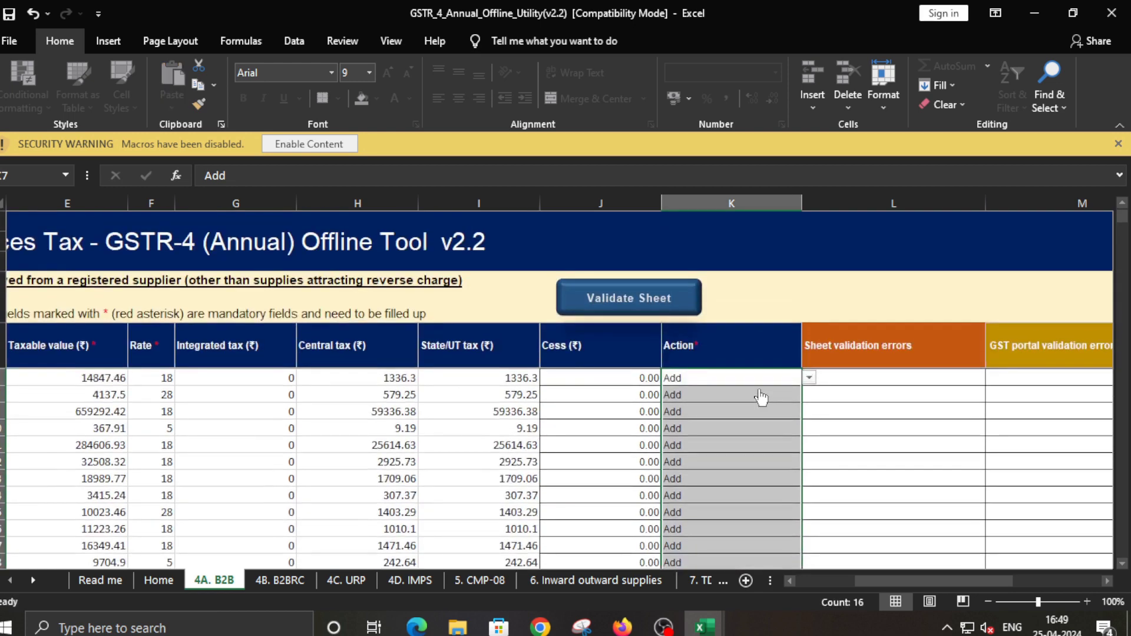
Deselect the filled Action cells and switch to the Home sheet
left_click(737, 418)
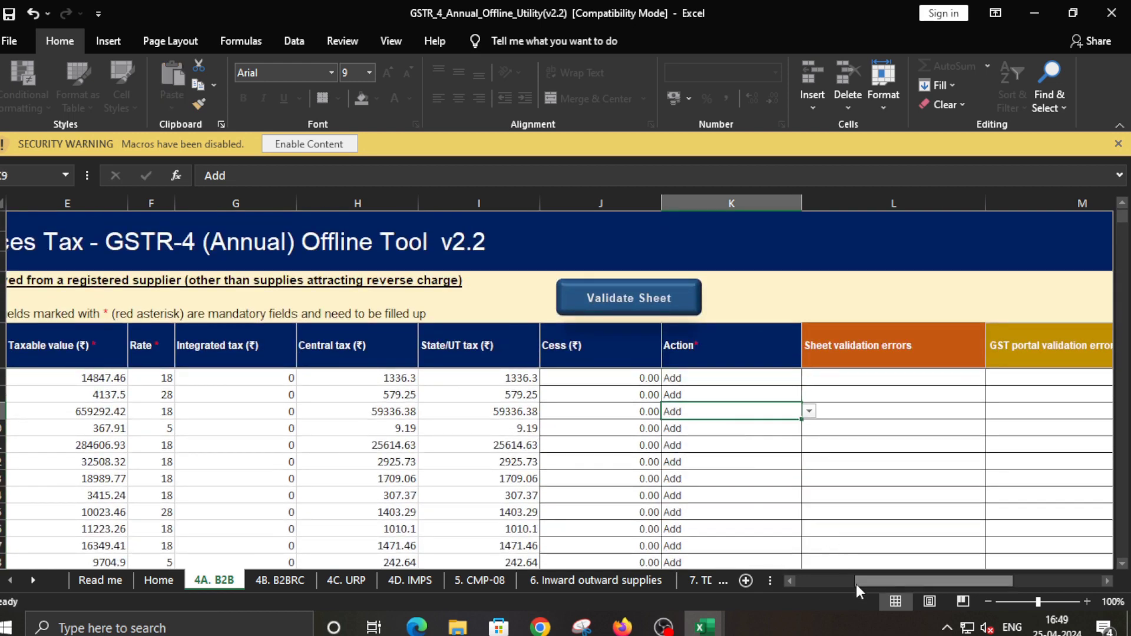
left_click_drag(865, 581, 804, 595)
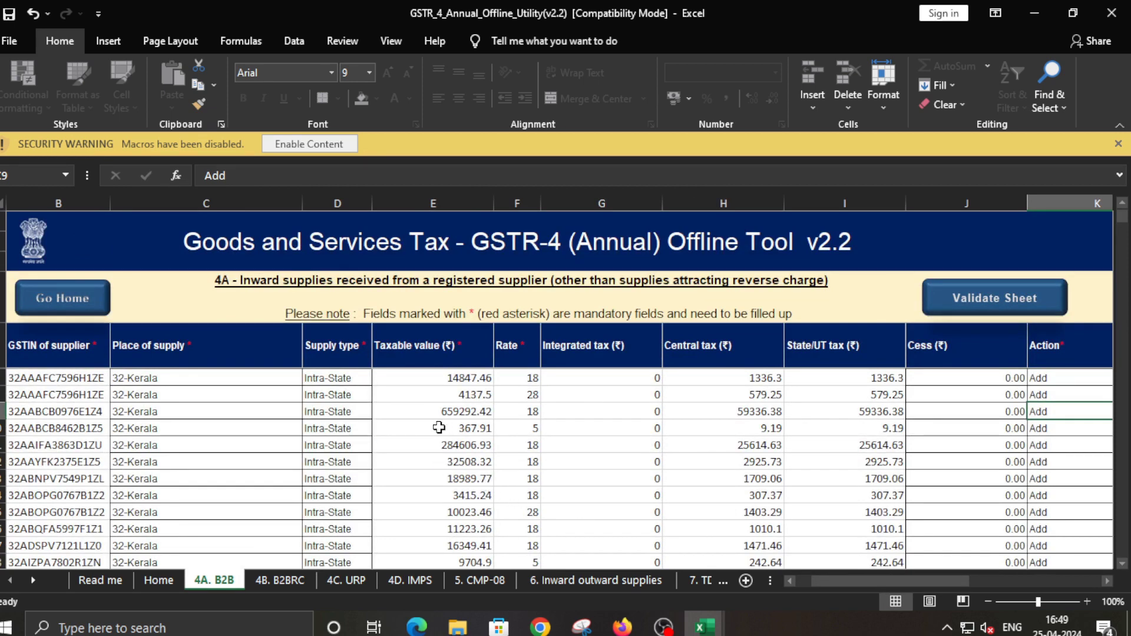
left_click(159, 581)
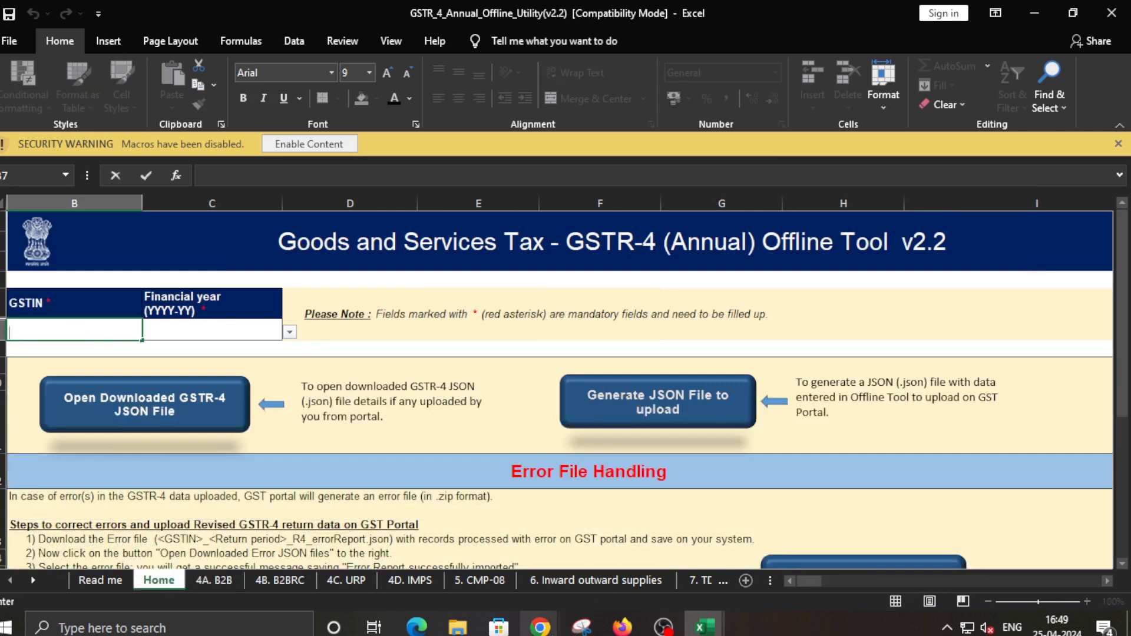
Paste the taxpayer's GSTIN into B7, choose financial year 2023-24, then return to the 4A. B2B sheet
mouse_move(664, 626)
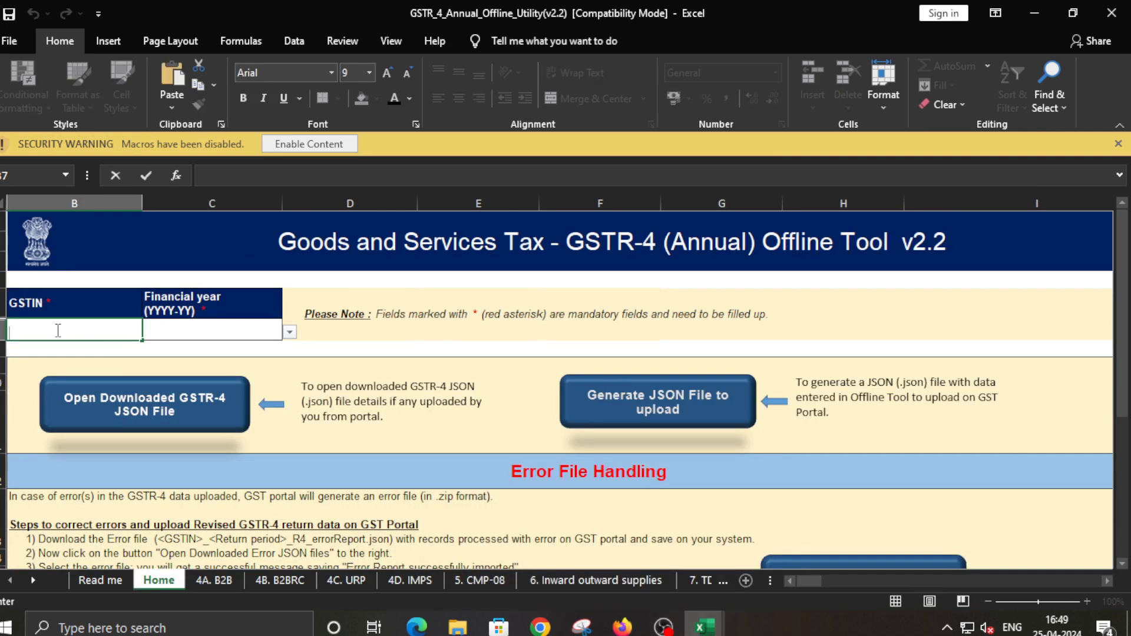
key("ctrl+v")
left_click(266, 328)
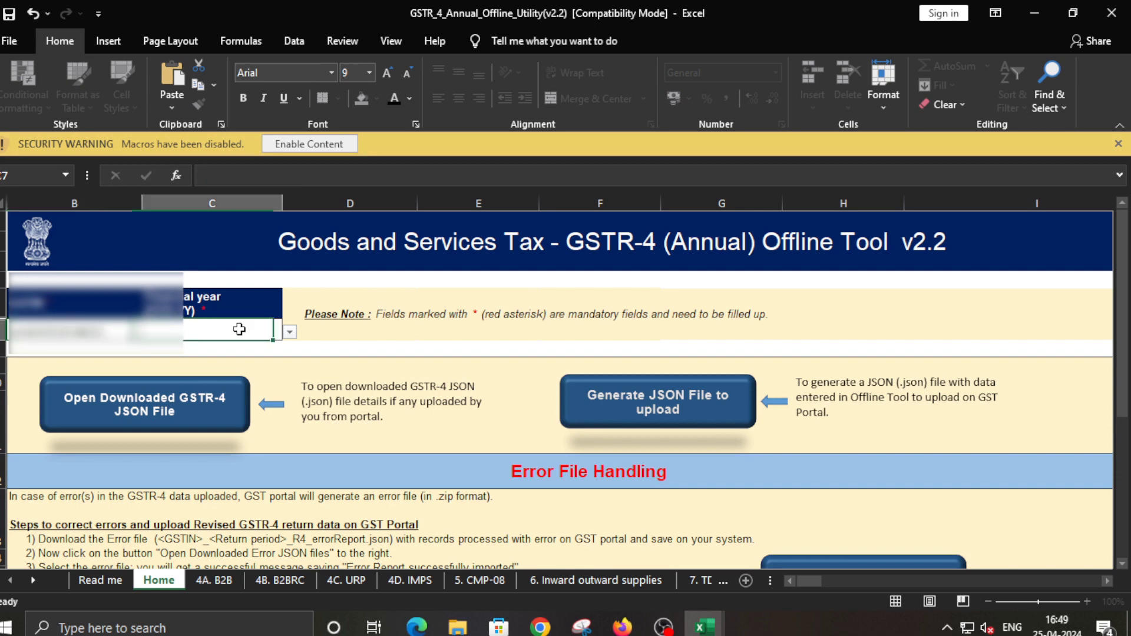
left_click(289, 333)
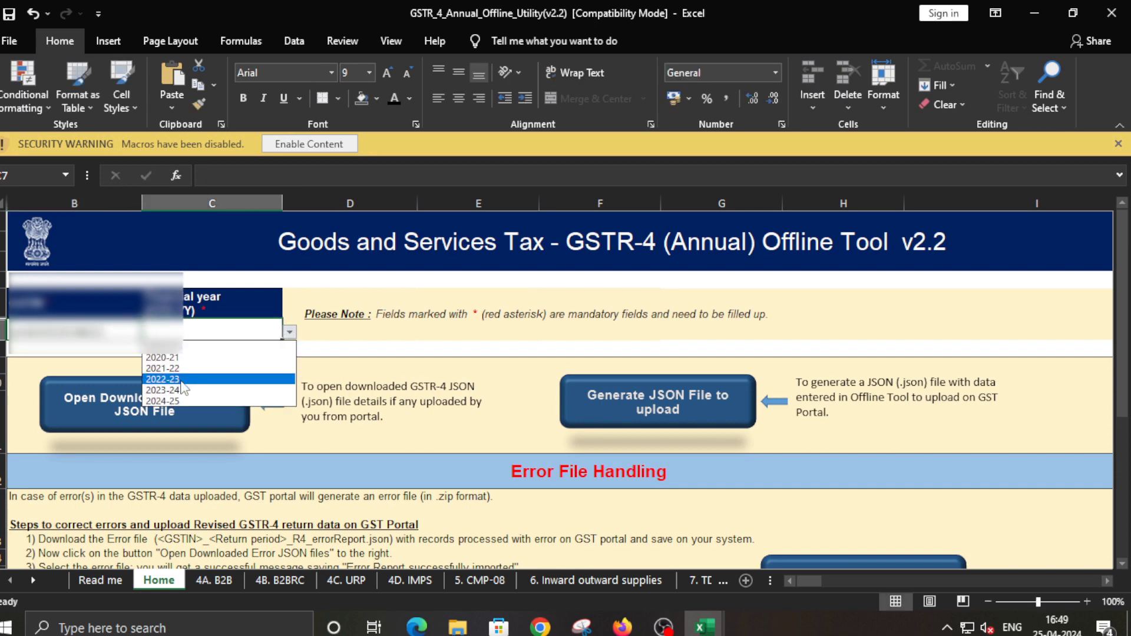
left_click(183, 390)
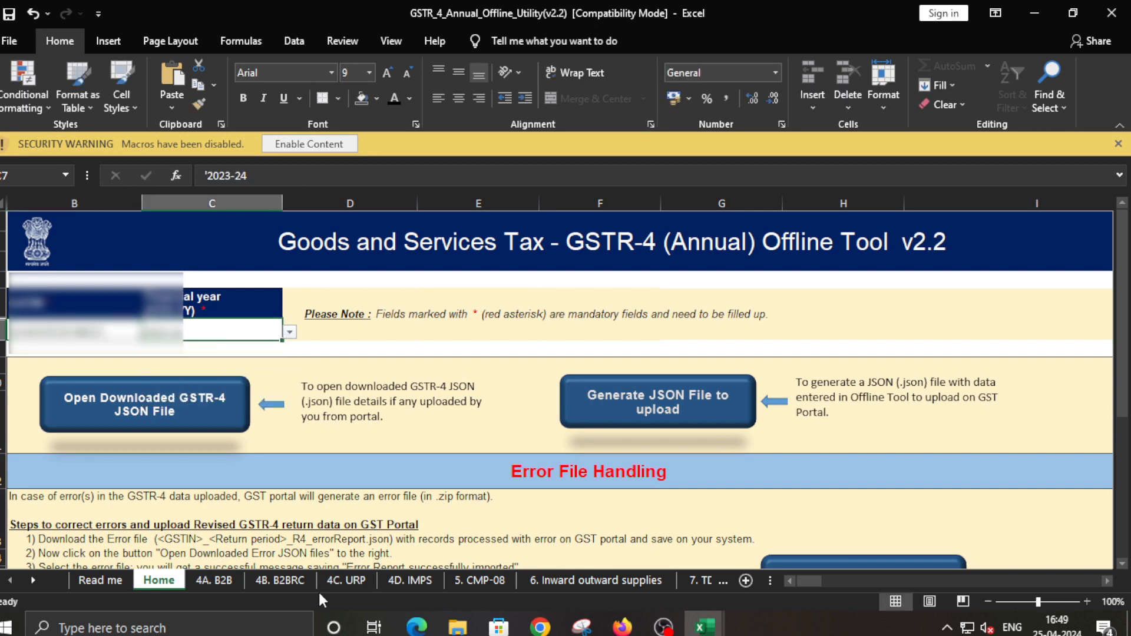
left_click(218, 580)
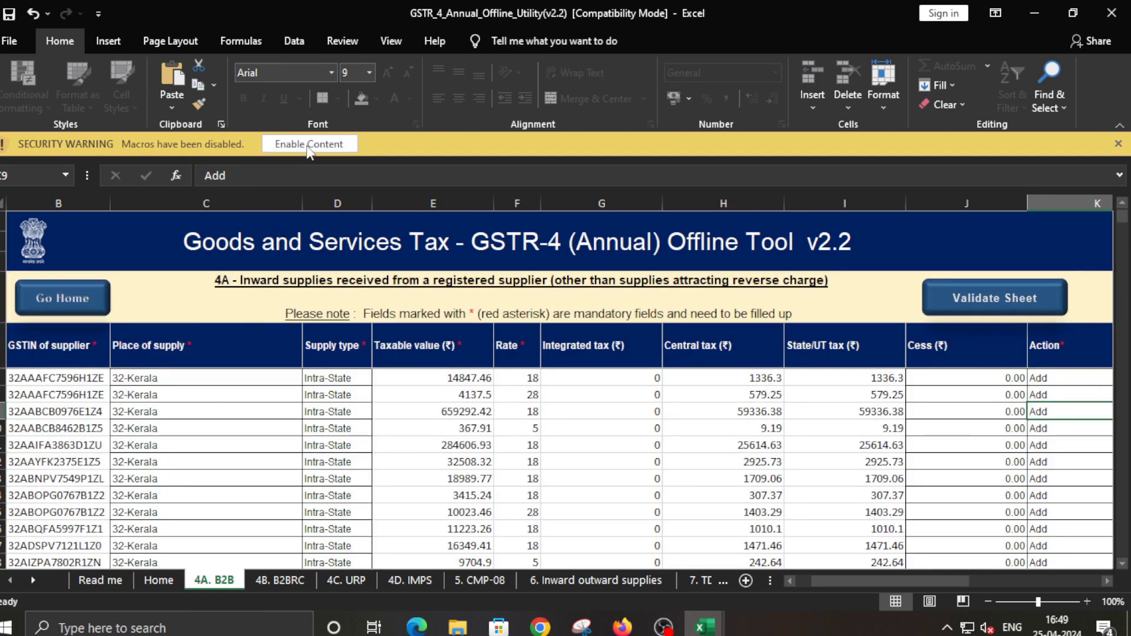
Enable the workbook's macros and validate the 4A. B2B sheet, accepting the no-errors message
left_click(308, 147)
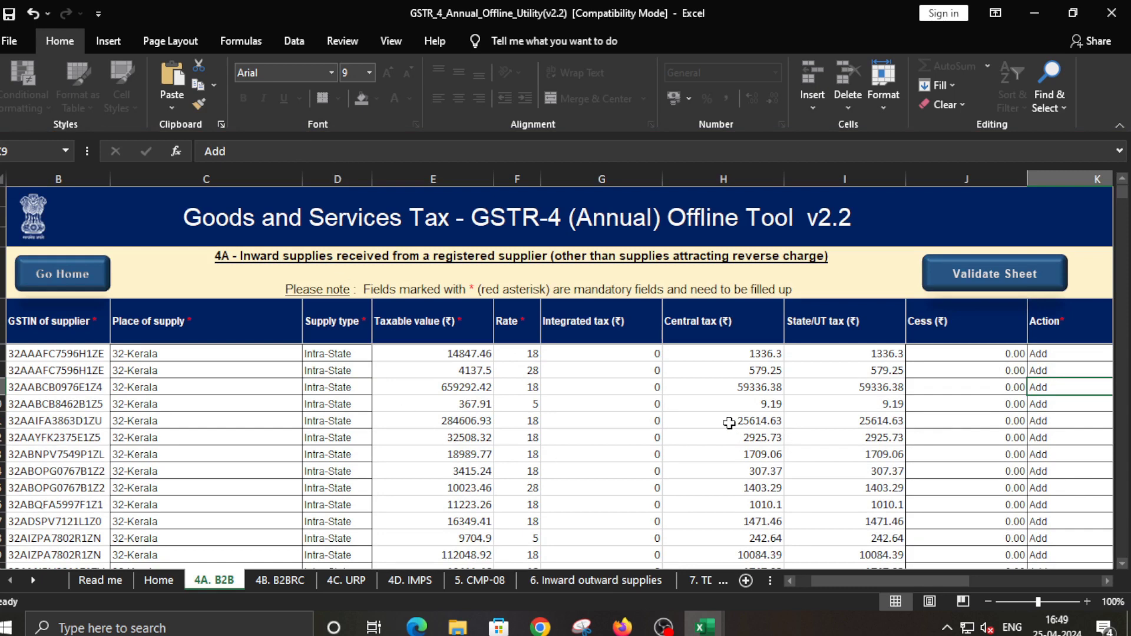
left_click(729, 423)
left_click(979, 276)
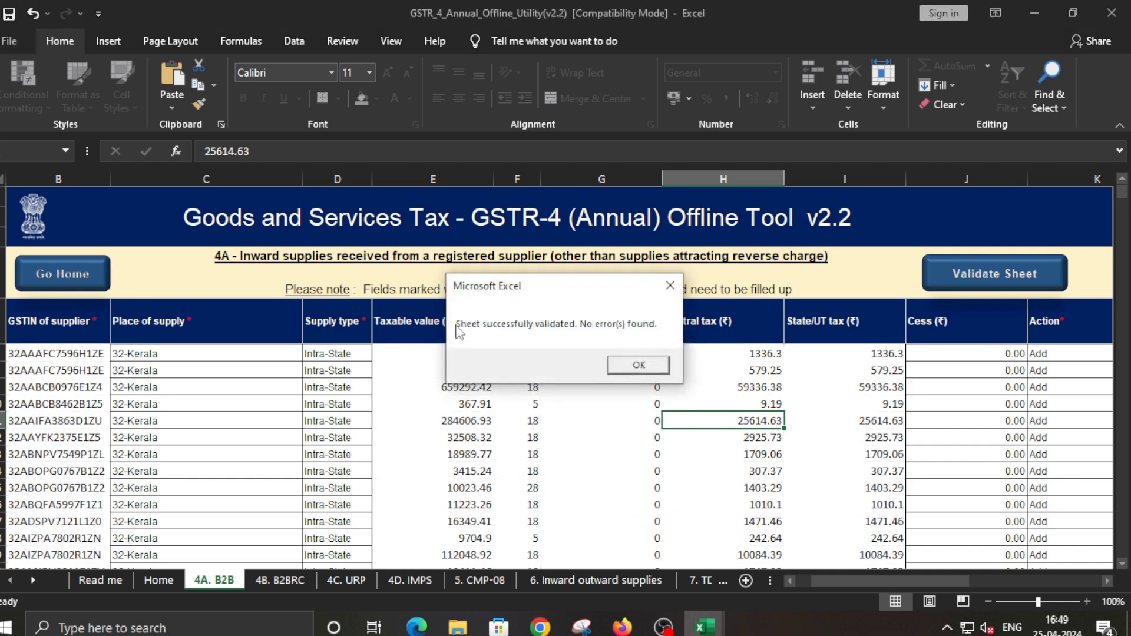
left_click(638, 365)
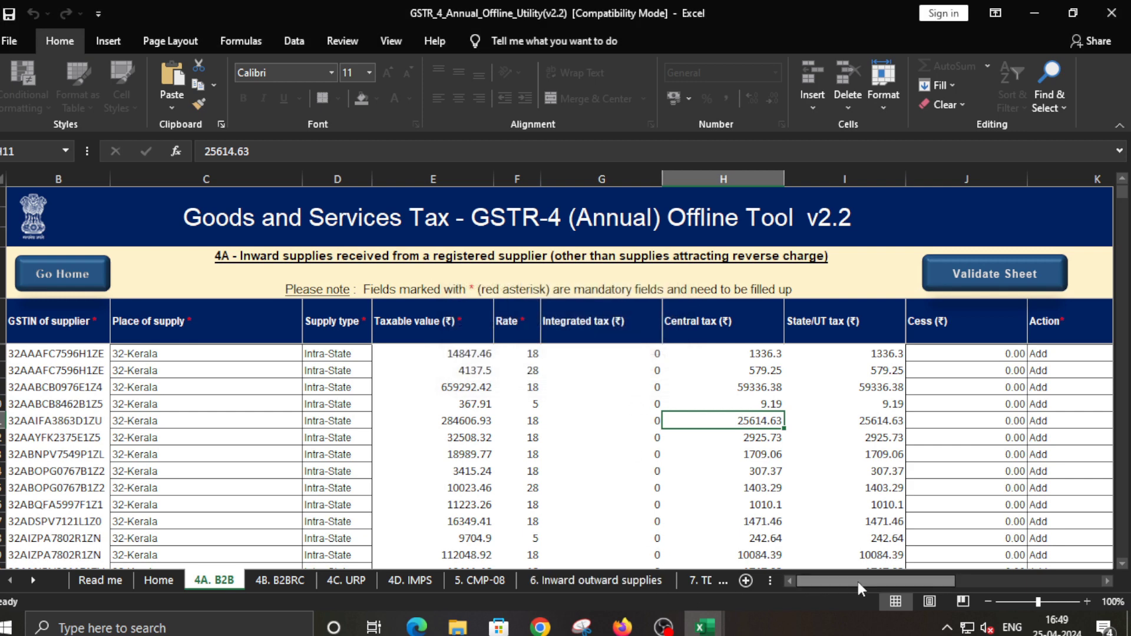
Check the sheet and GST portal validation error columns, then go to the Home sheet
left_click_drag(877, 581, 935, 586)
left_click(785, 353)
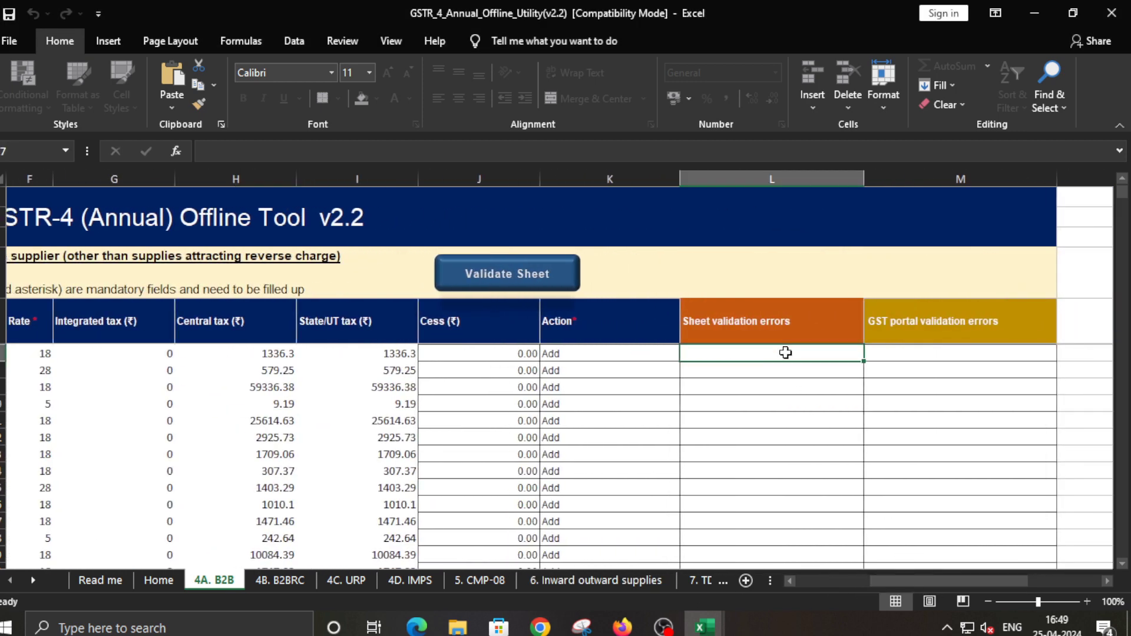
left_click(917, 354)
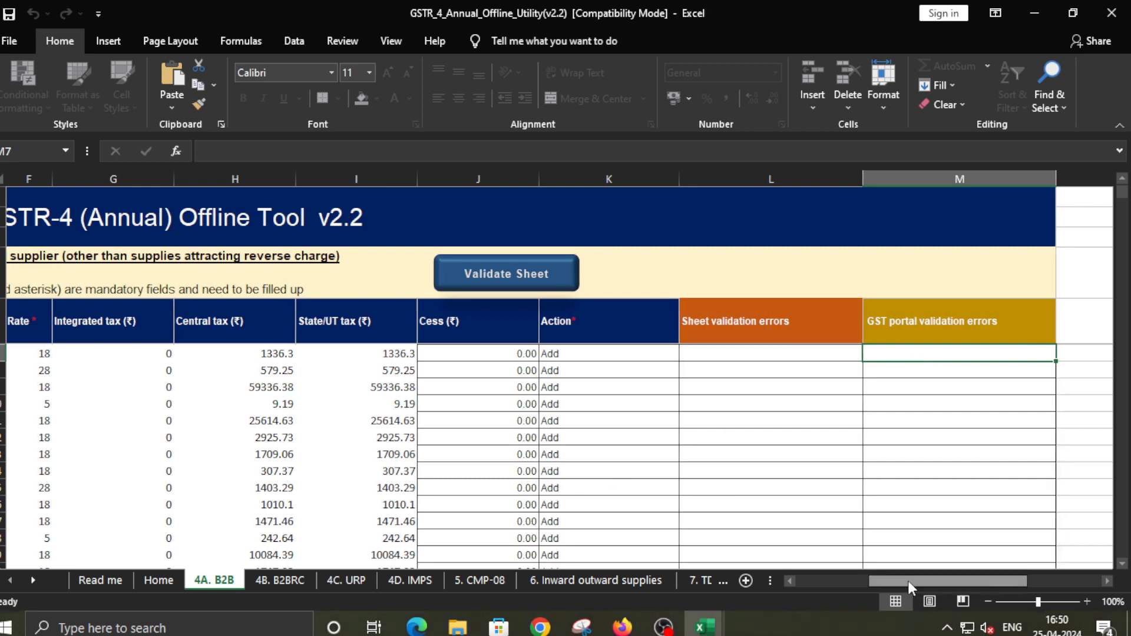
left_click_drag(918, 583, 857, 585)
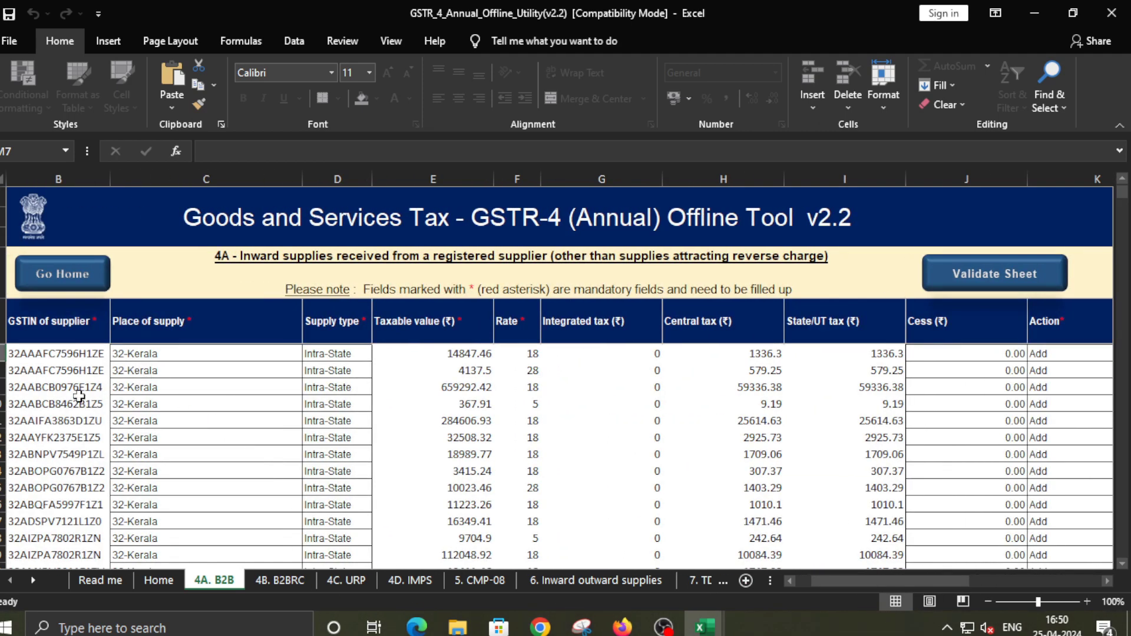
left_click(157, 581)
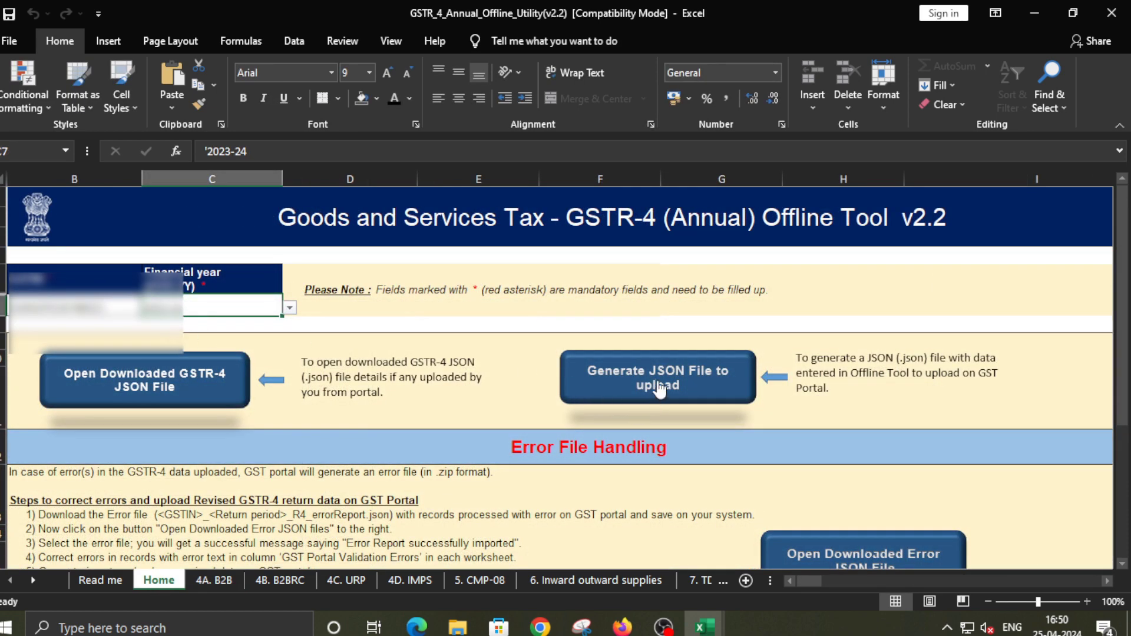
Generate the GSTR-4 upload JSON and save it in Desktop > composition > party
left_click(659, 386)
left_click(559, 364)
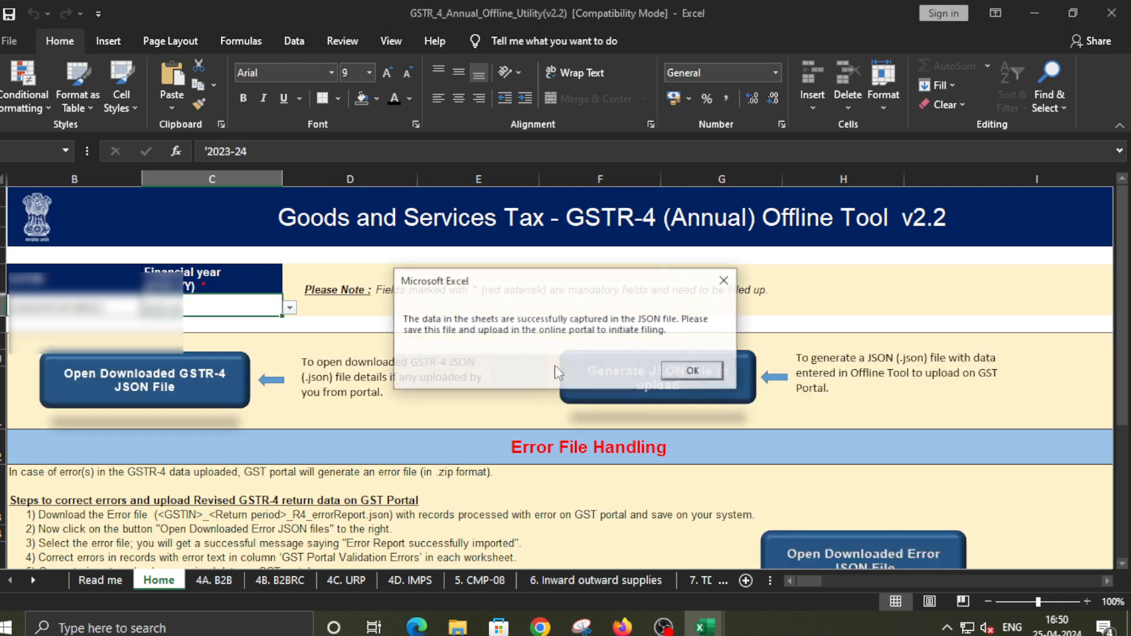
left_click(701, 371)
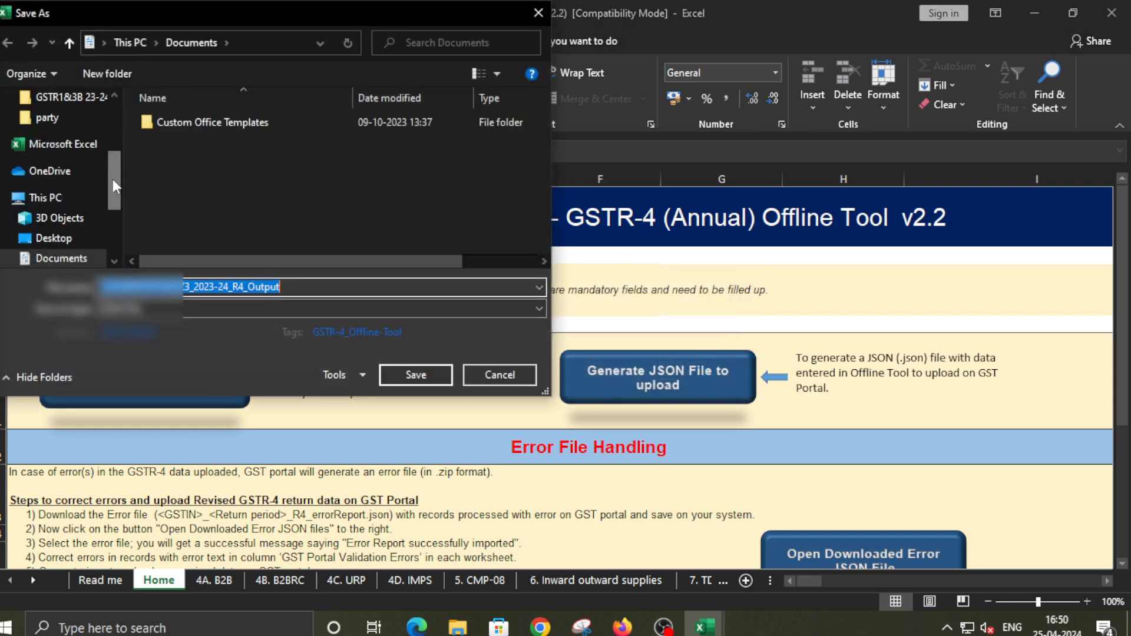
left_click_drag(114, 186, 94, 119)
left_click(88, 129)
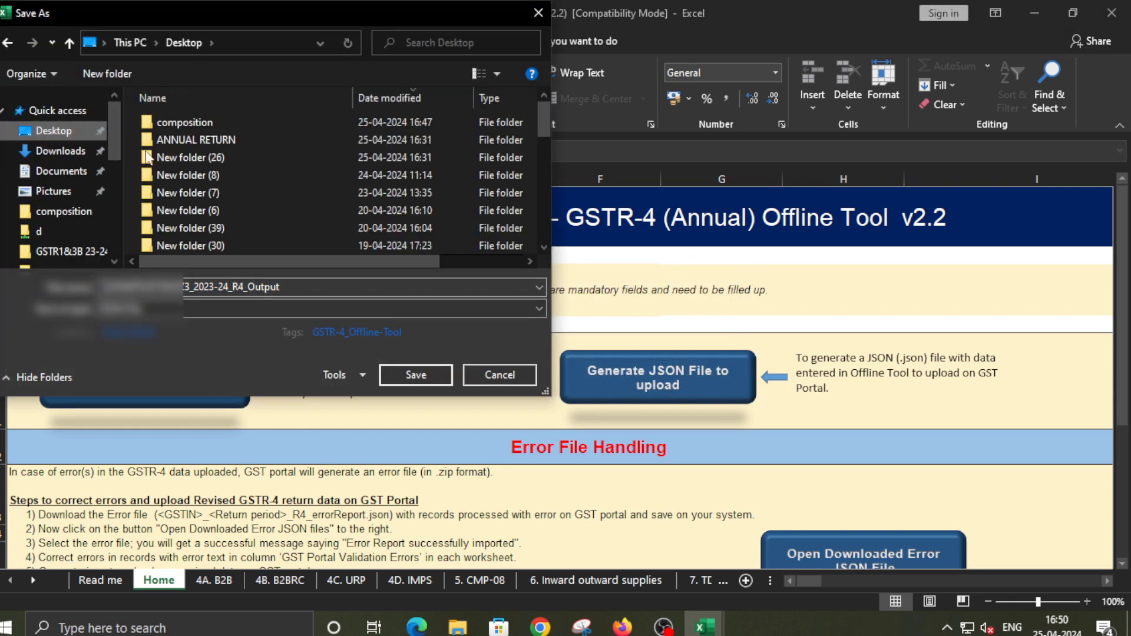
double_click(201, 122)
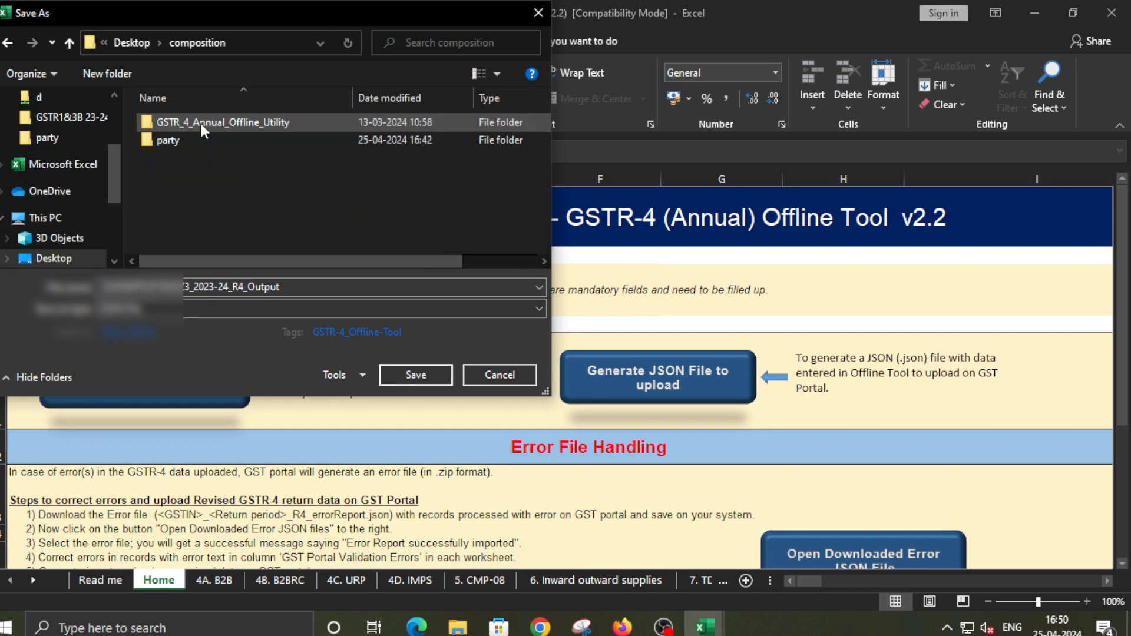
double_click(176, 139)
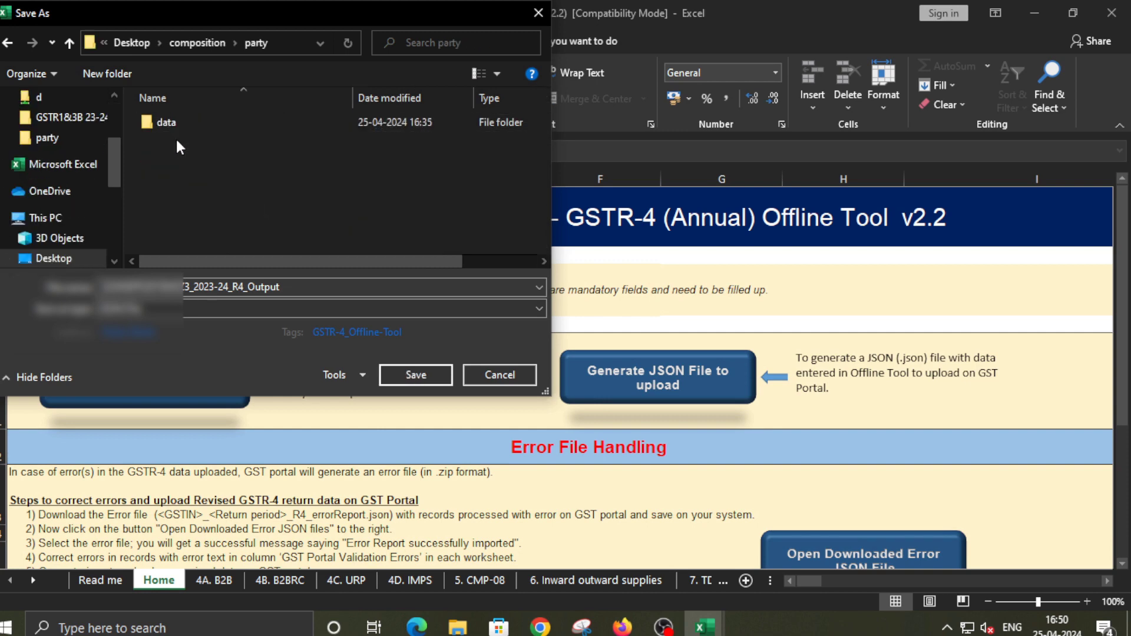
left_click(422, 375)
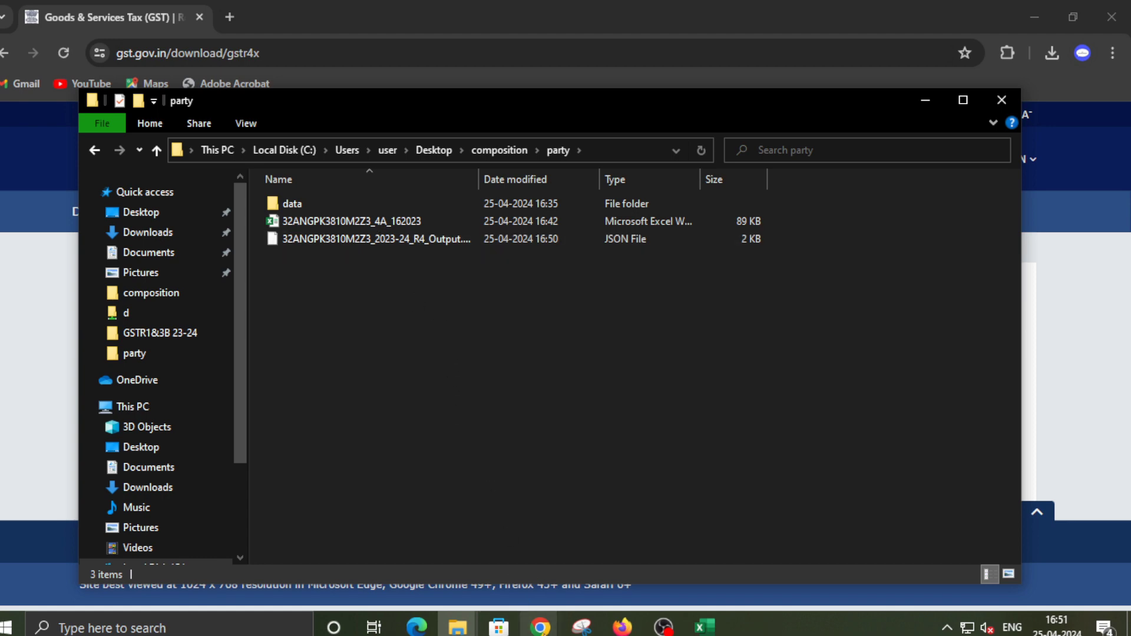
Launch a blank Notepad by searching 'note' in Windows search
left_click(540, 627)
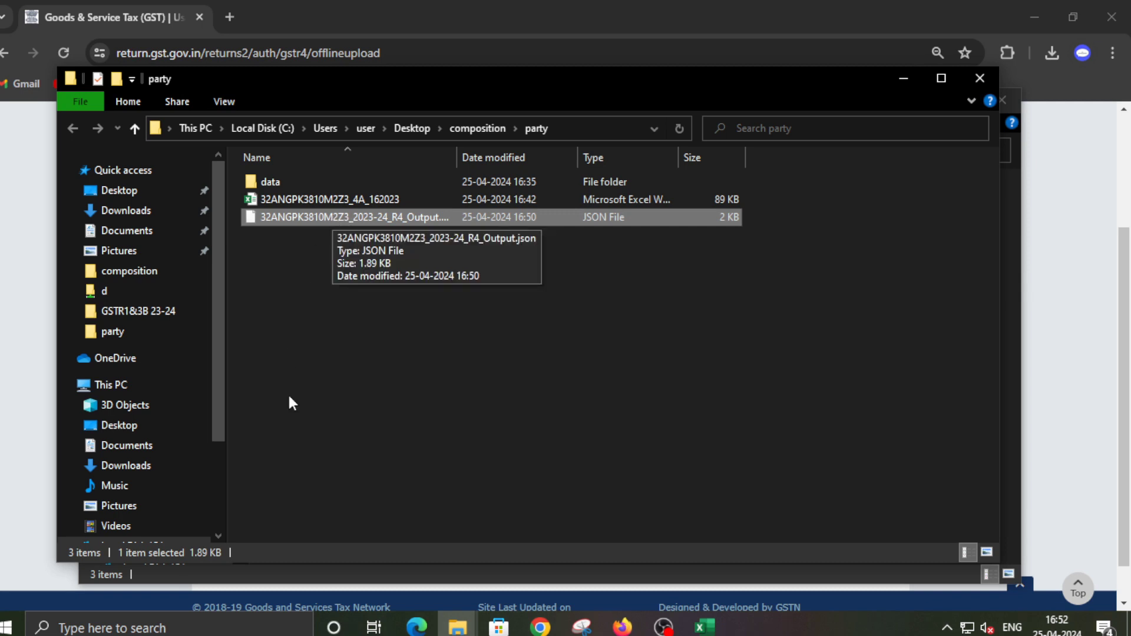
left_click(159, 629)
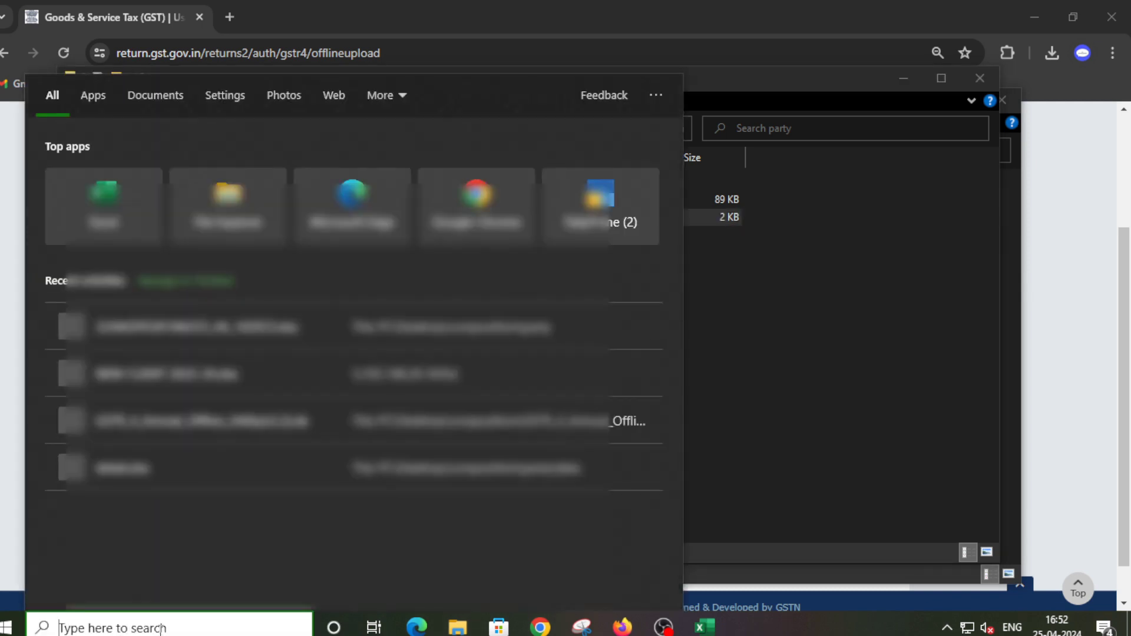
type("note")
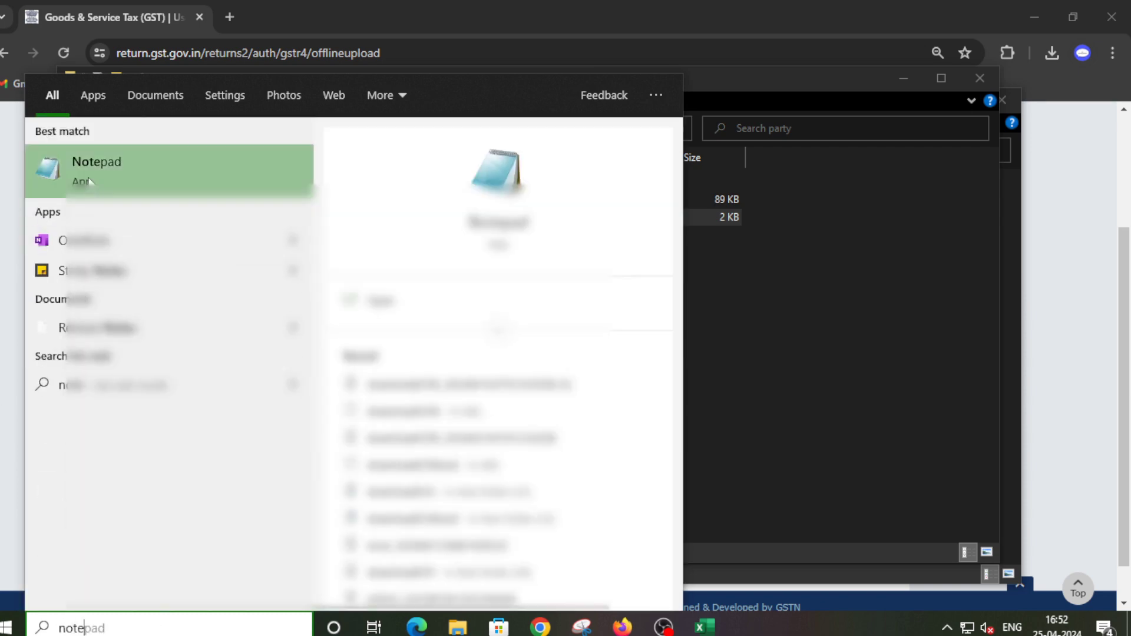
left_click(108, 164)
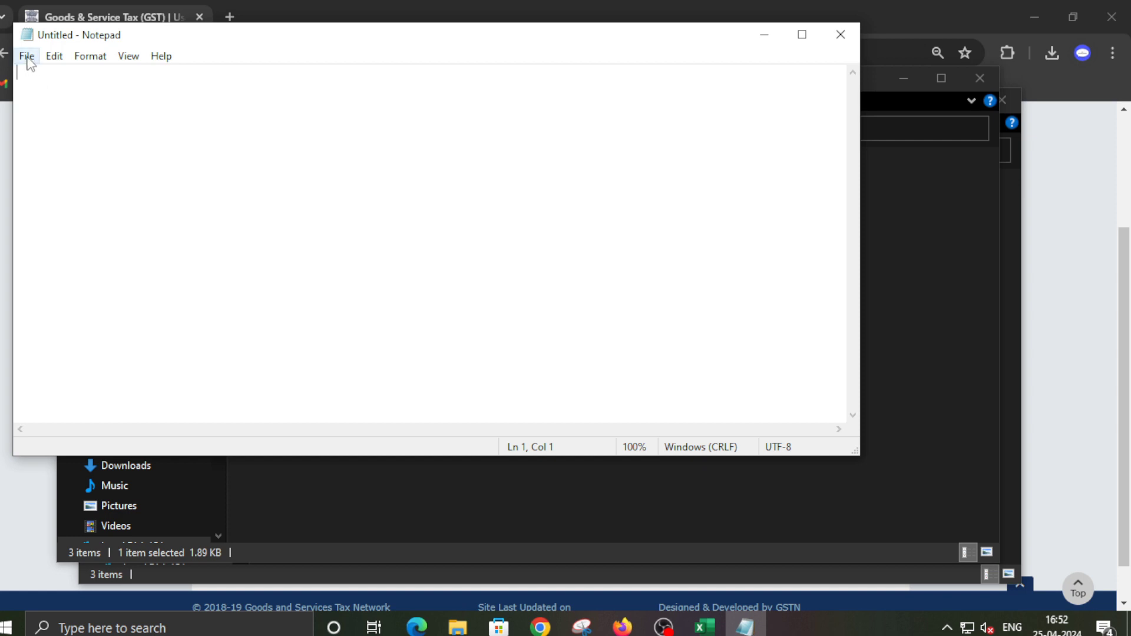
Open the R4_Output.json from Desktop > composition > party in Notepad, using the All Files filter
left_click(27, 56)
left_click(57, 112)
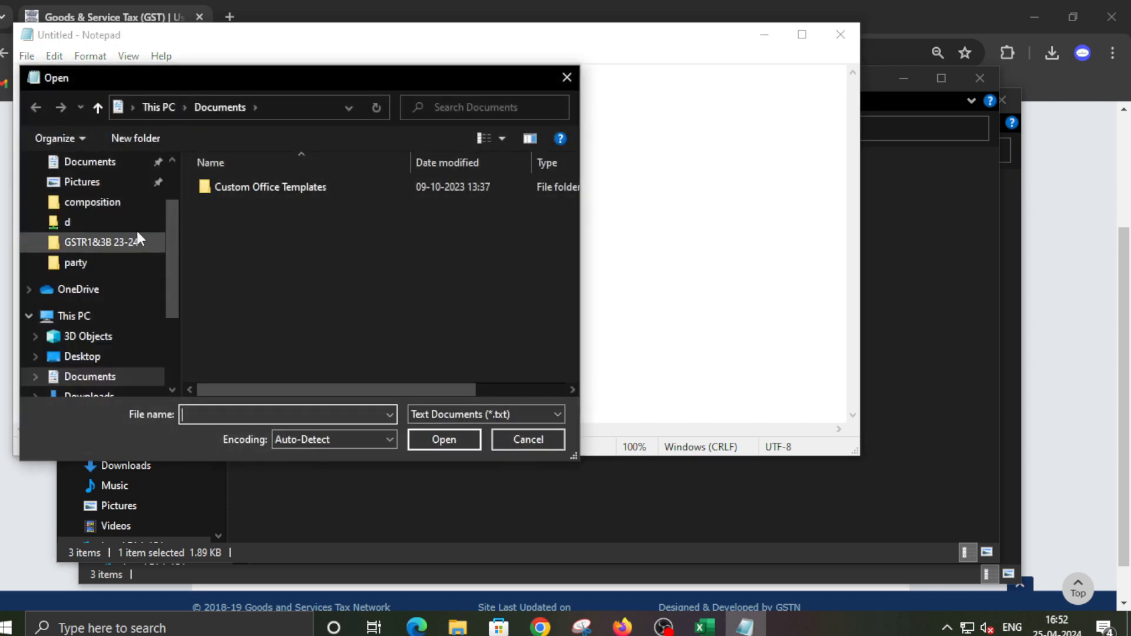
left_click(105, 208)
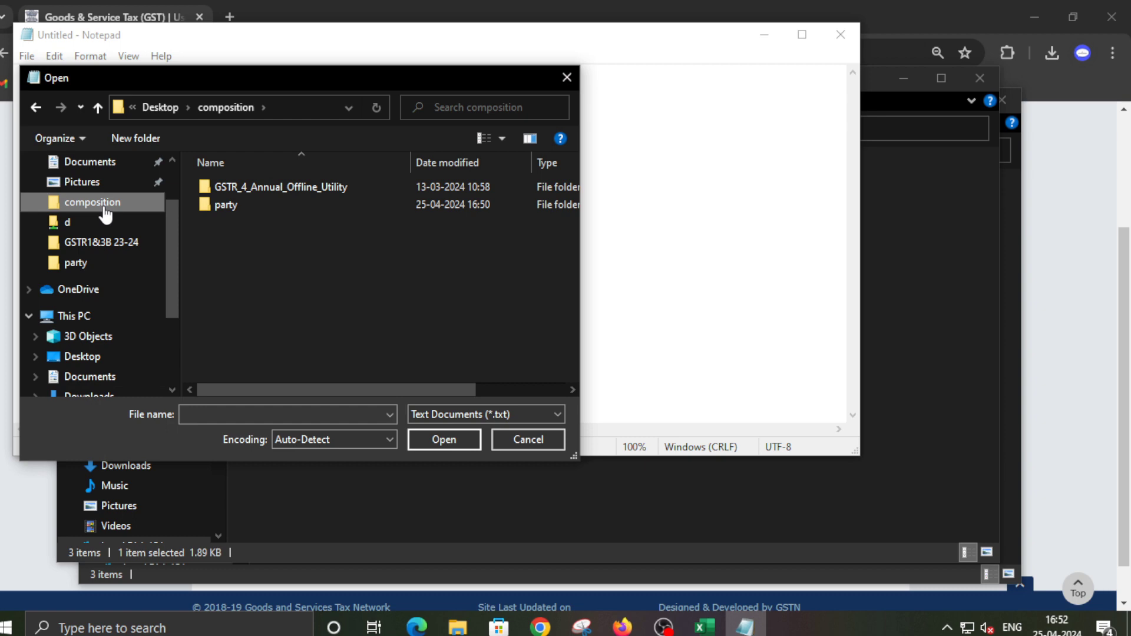
double_click(243, 211)
double_click(225, 189)
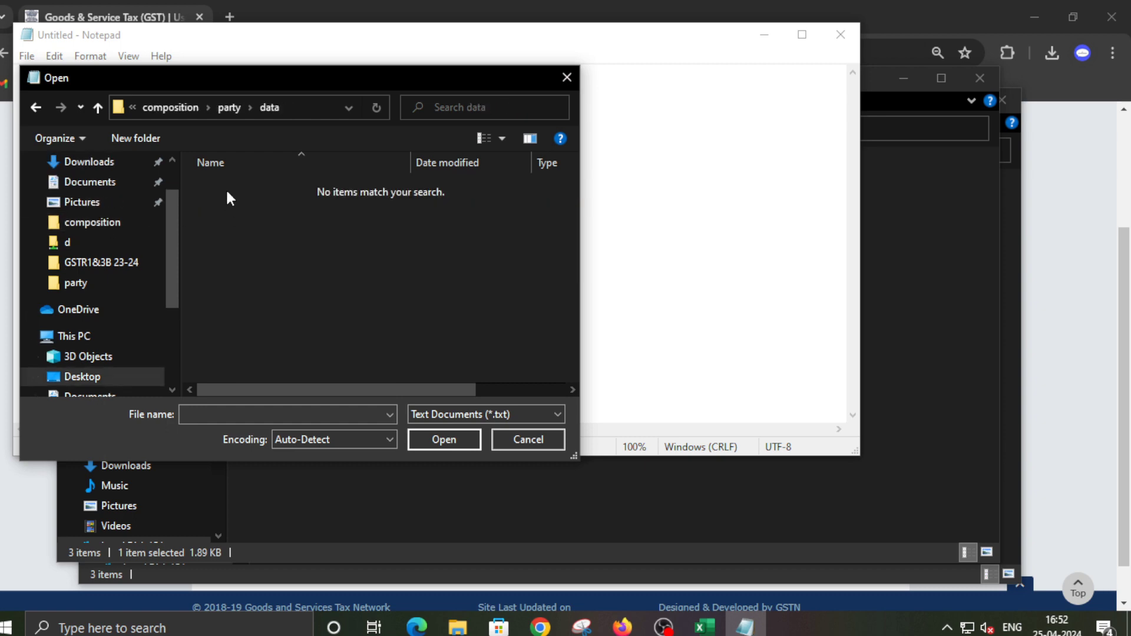
left_click(532, 412)
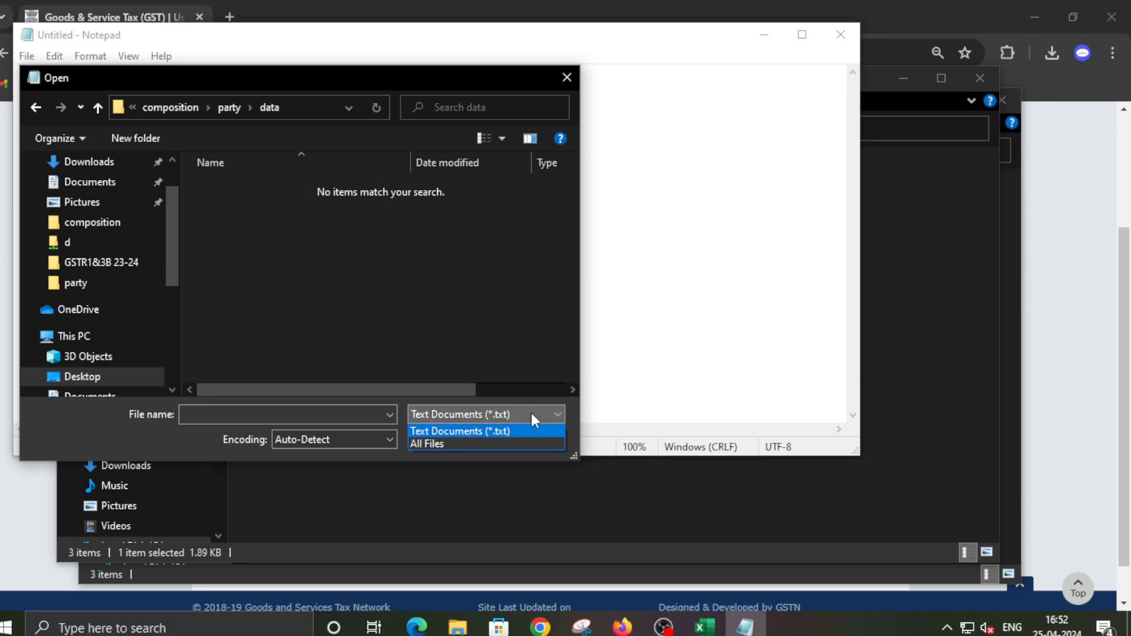
left_click(450, 443)
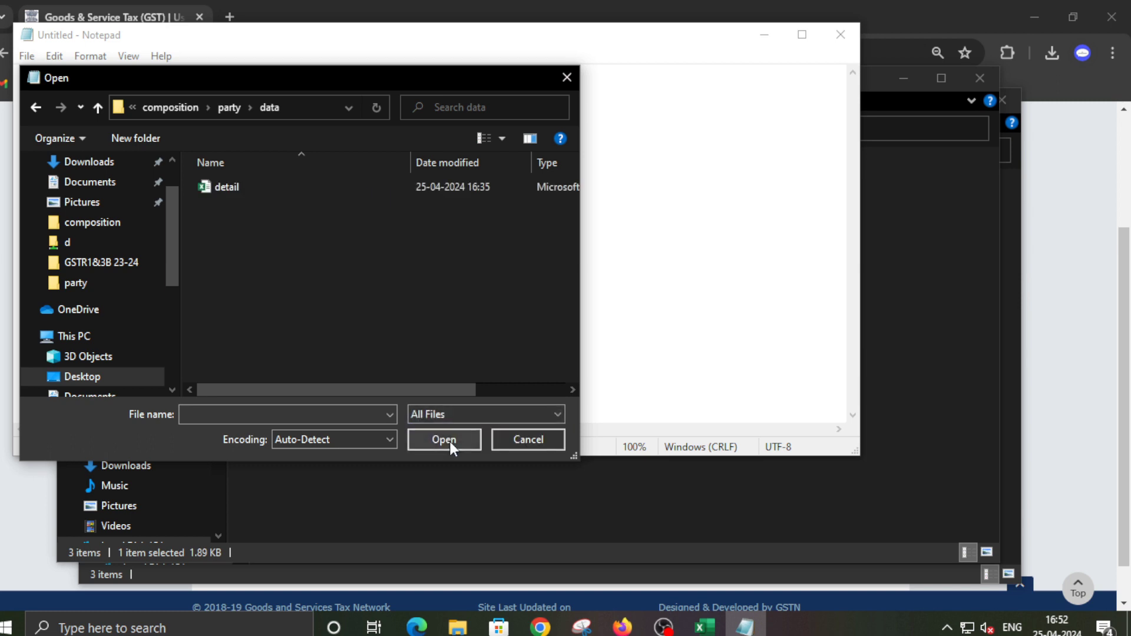
left_click(229, 108)
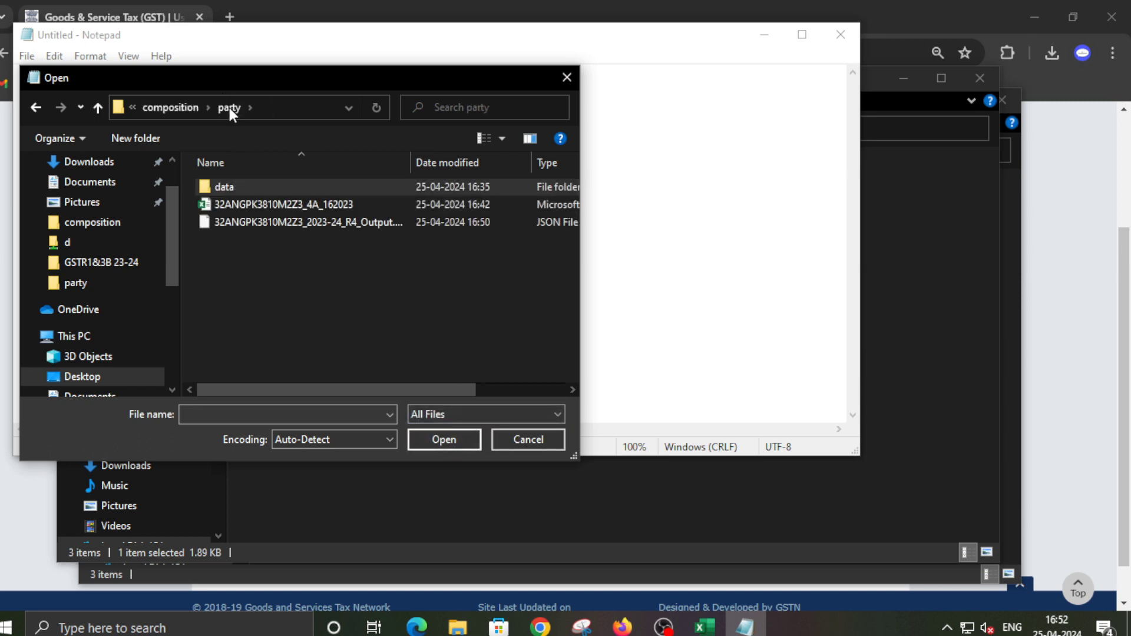
left_click(284, 224)
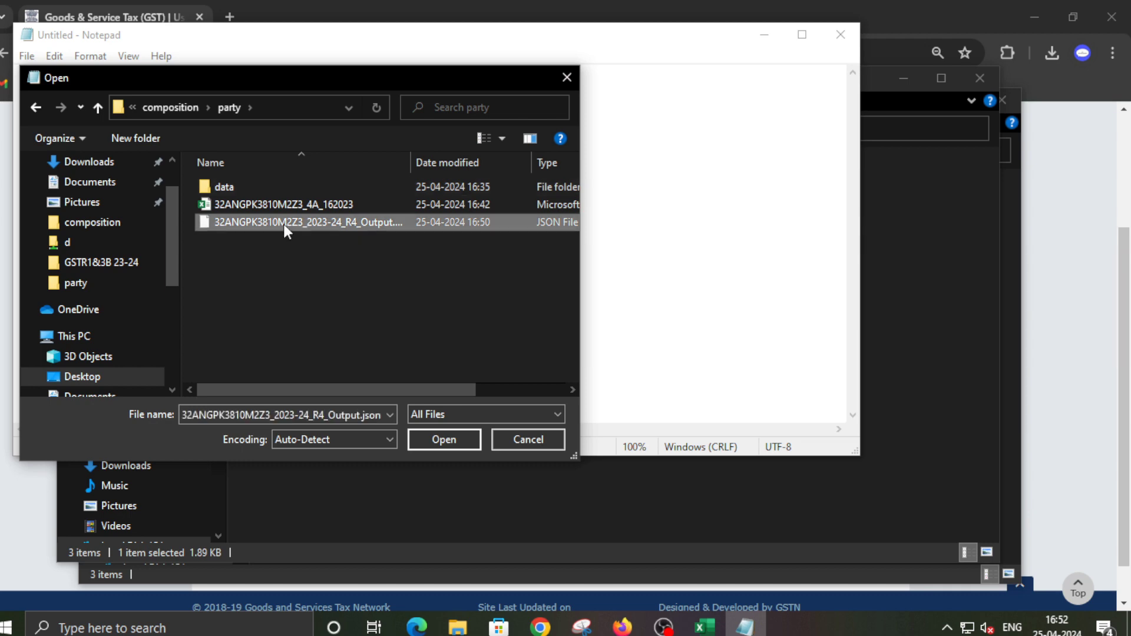
left_click(437, 441)
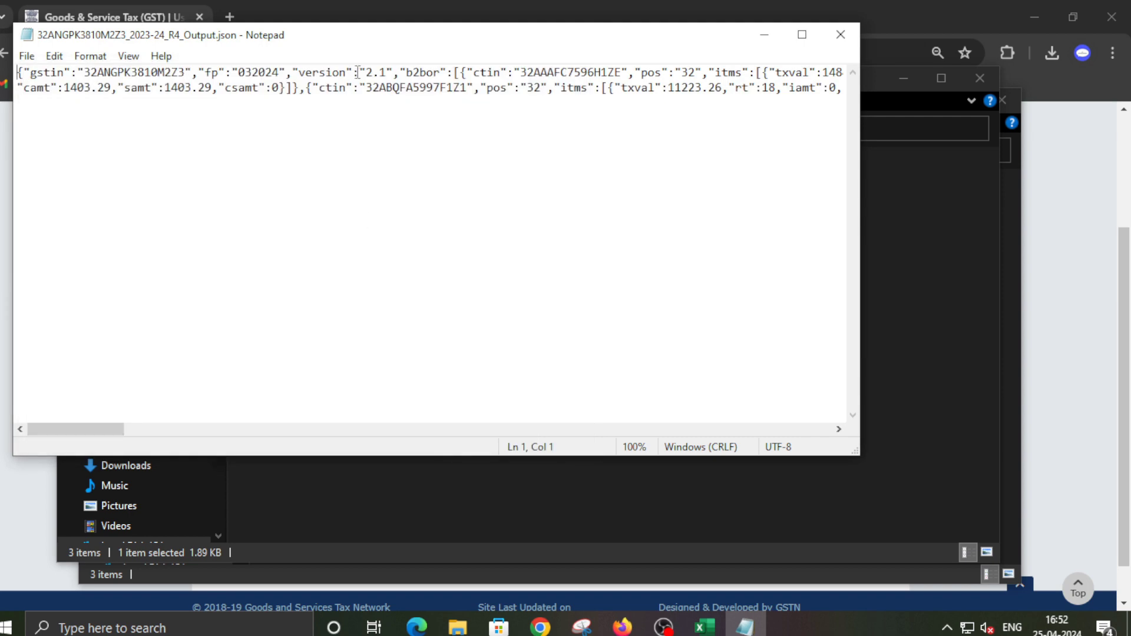
Change the JSON's version value from 2.1 to 2.2
left_click_drag(300, 73, 385, 72)
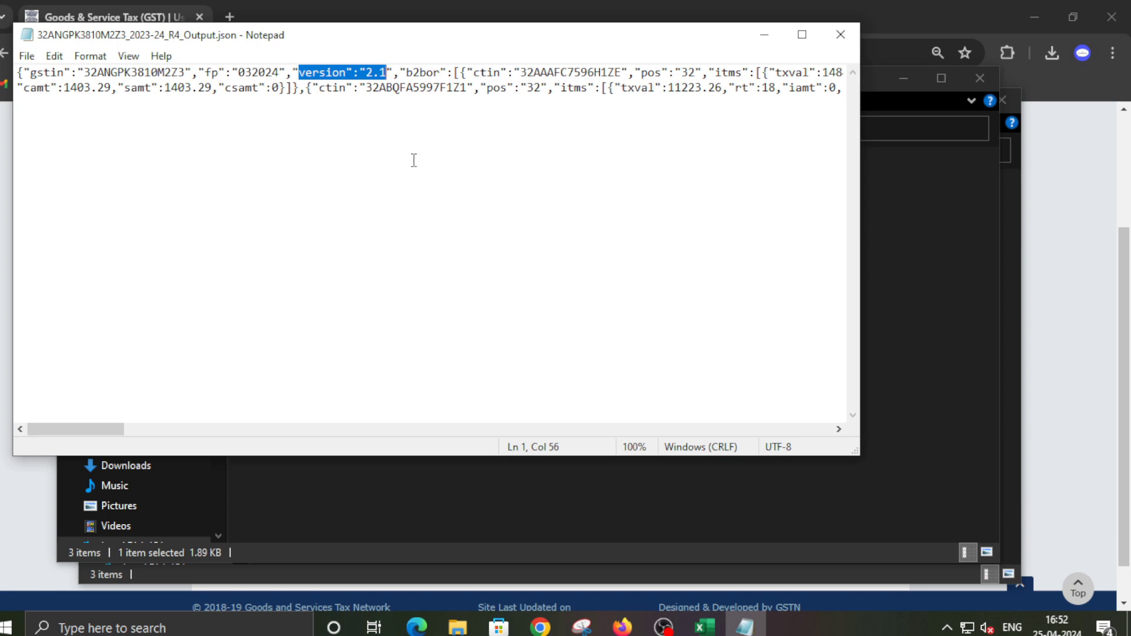
left_click(387, 72)
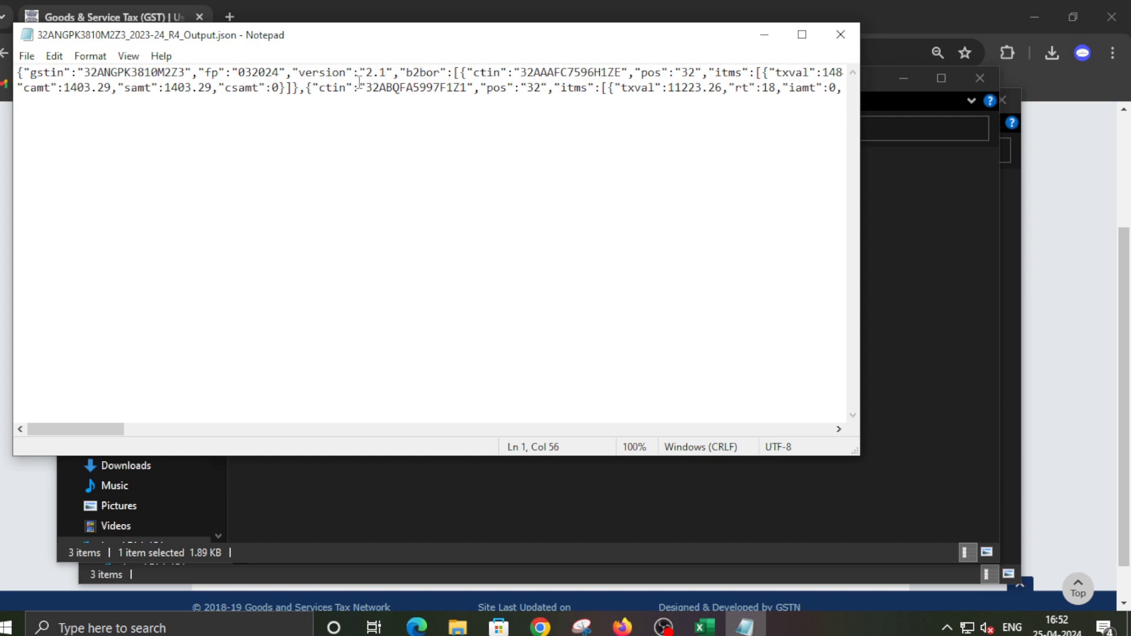
key("BackSpace")
type("2")
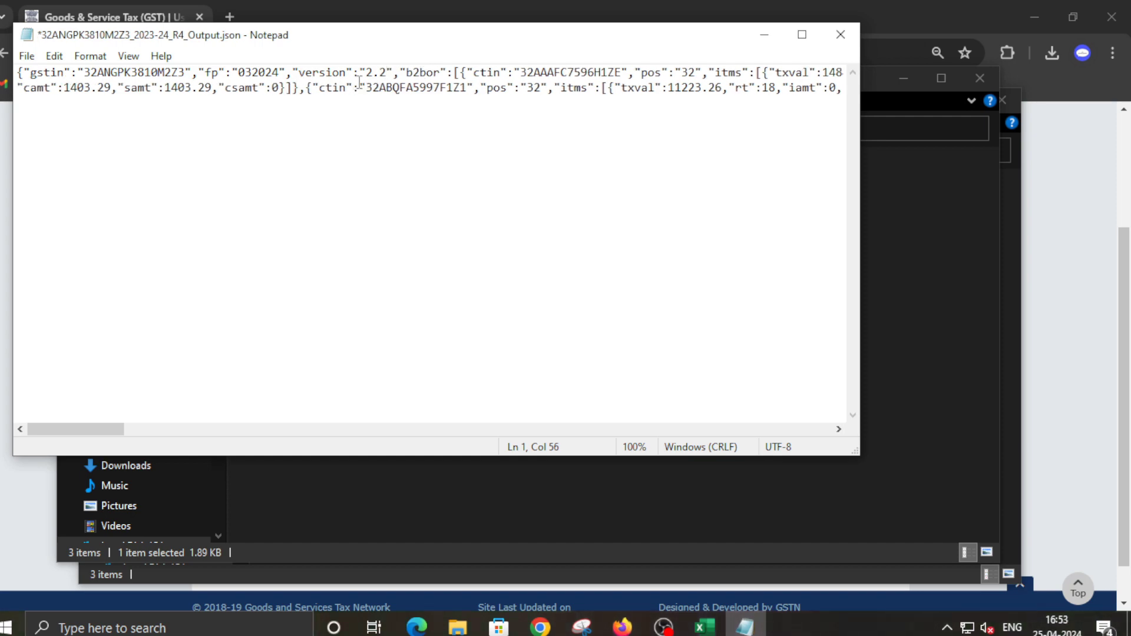
Save the edited JSON file and close Notepad
left_click(27, 56)
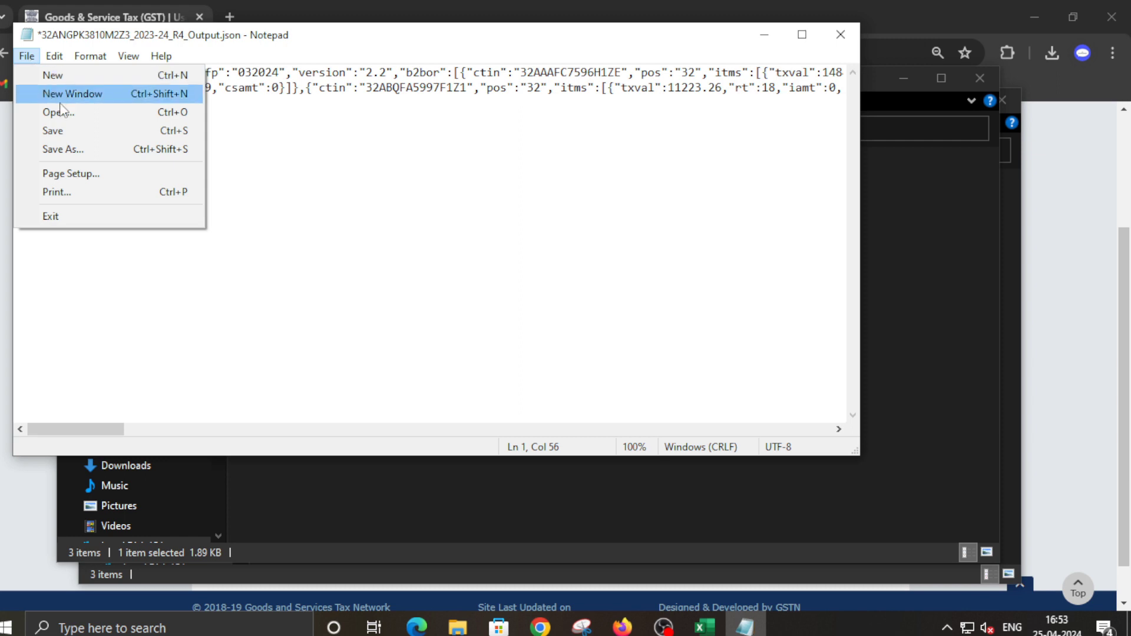
left_click(66, 131)
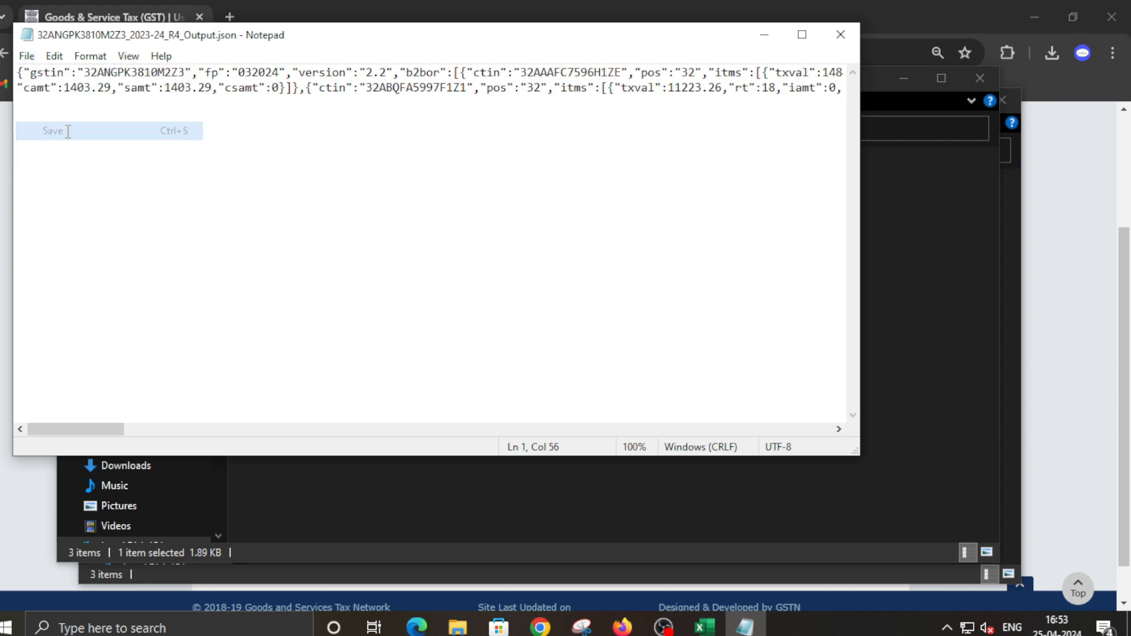
left_click(27, 57)
left_click(66, 131)
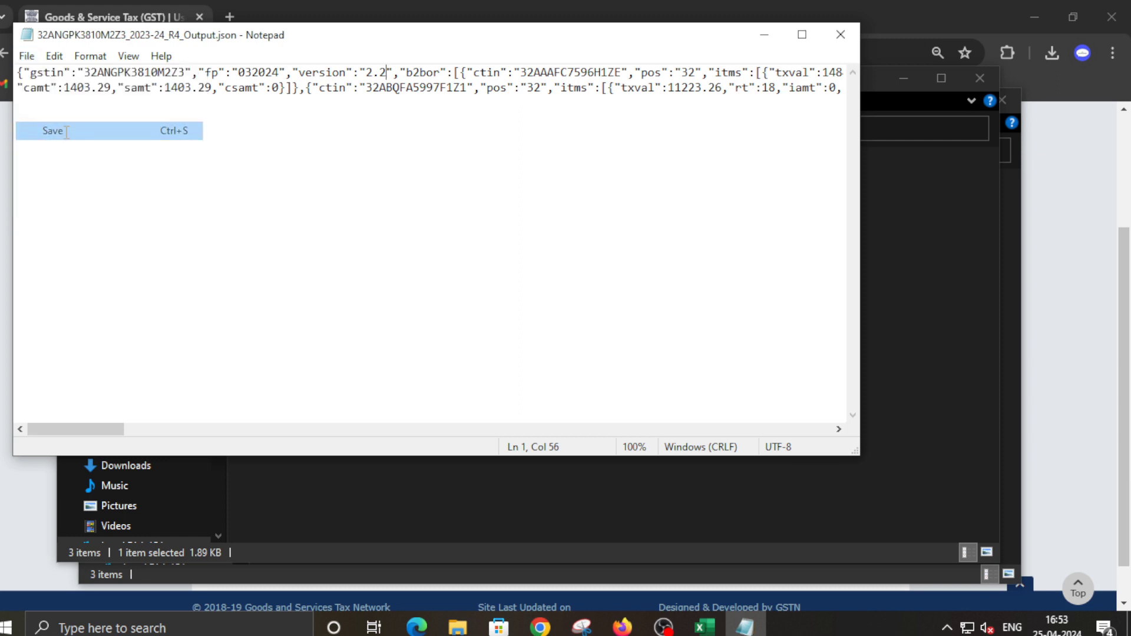
left_click(841, 35)
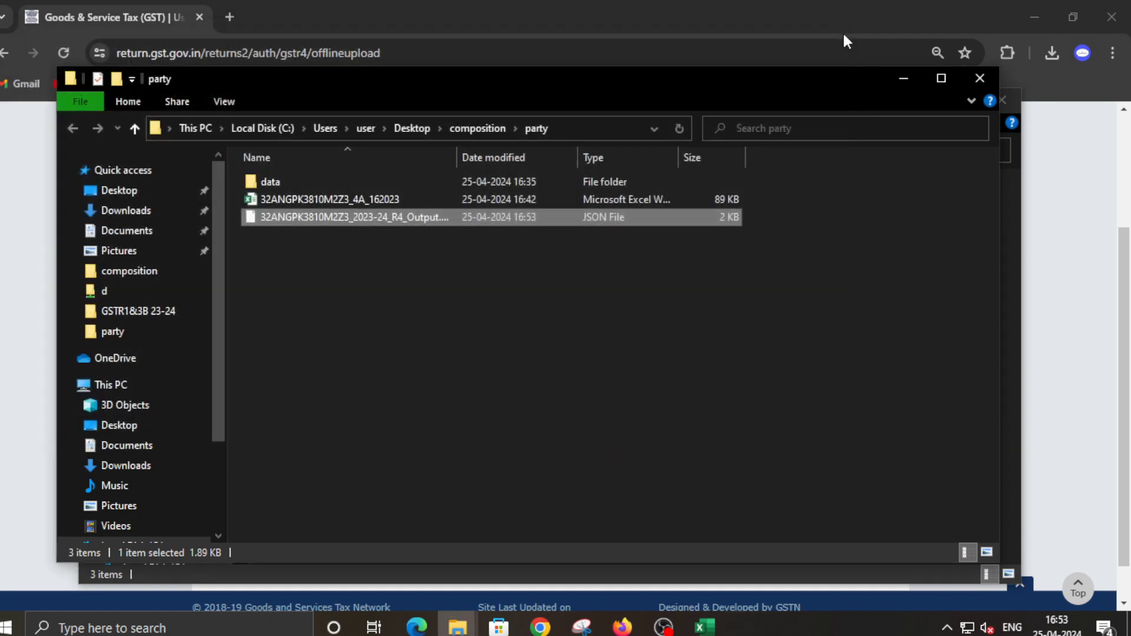
Minimize both party folder windows and view the GSTR-4 offline JSON upload history
left_click(420, 428)
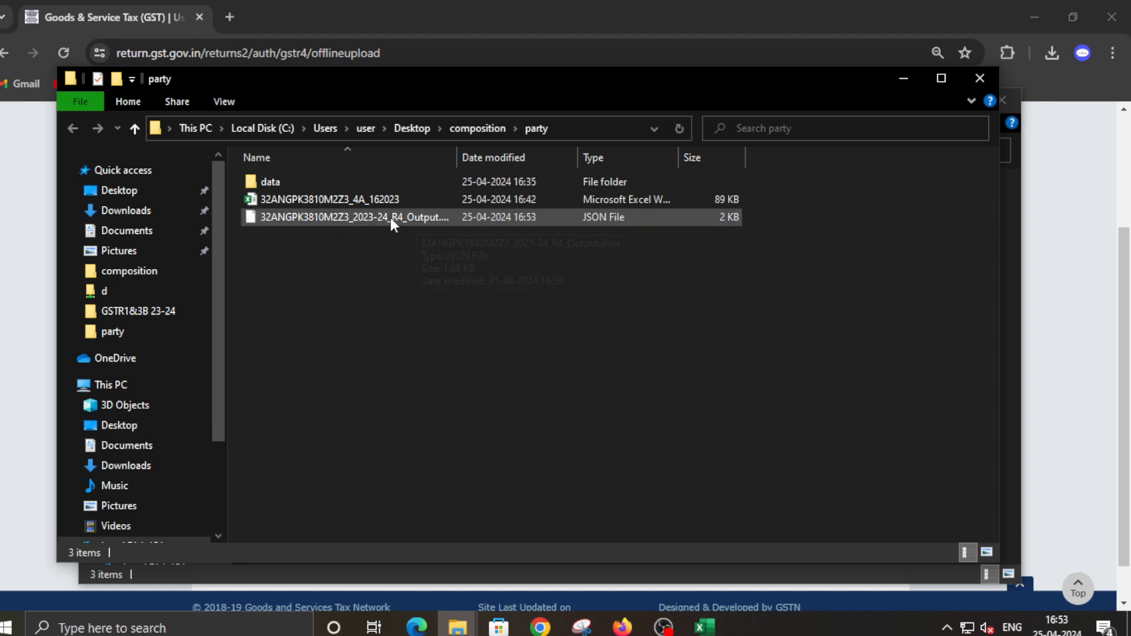
left_click(899, 84)
left_click(922, 100)
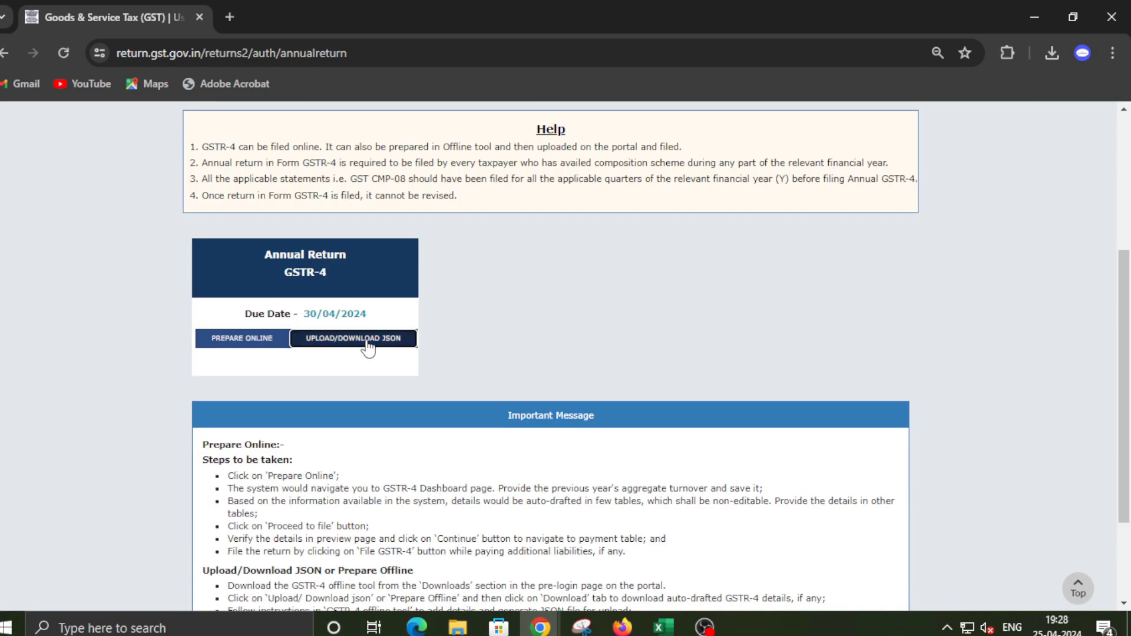
left_click(368, 339)
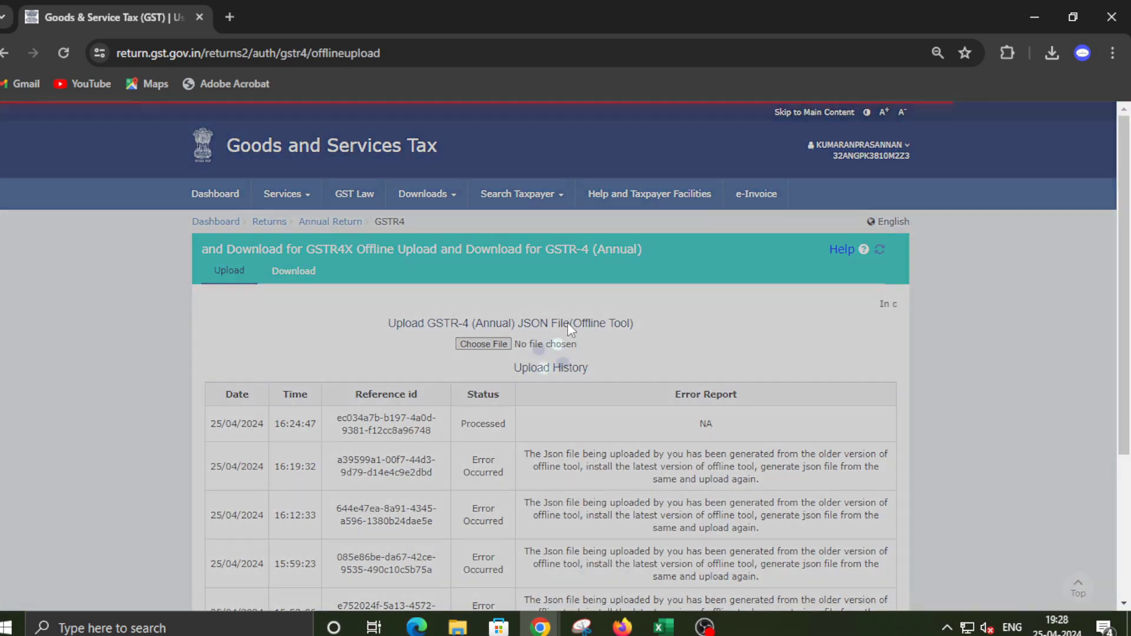
scroll(227, 259, "down", 3)
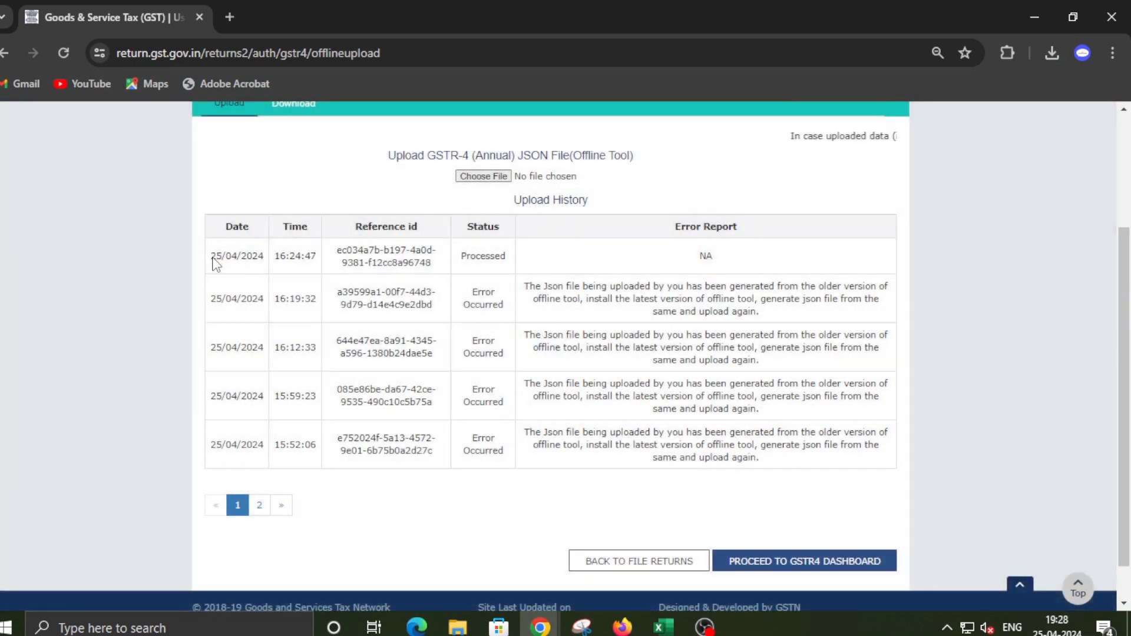
Search financial year 2023-24 annual returns and start preparing GSTR-4 online
left_click(625, 562)
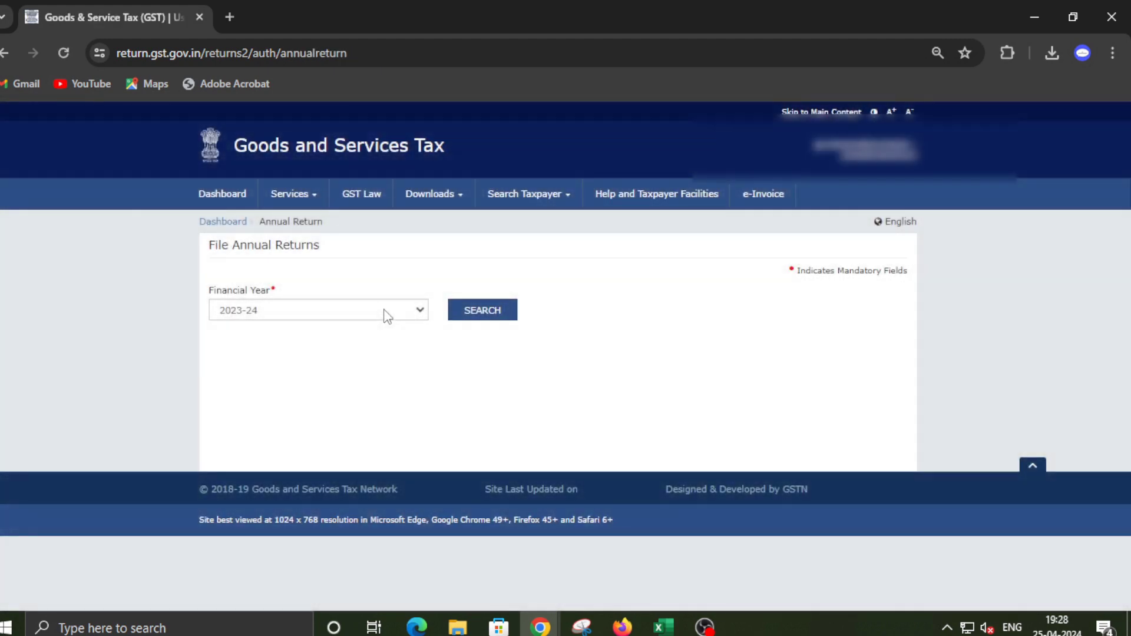
left_click(335, 309)
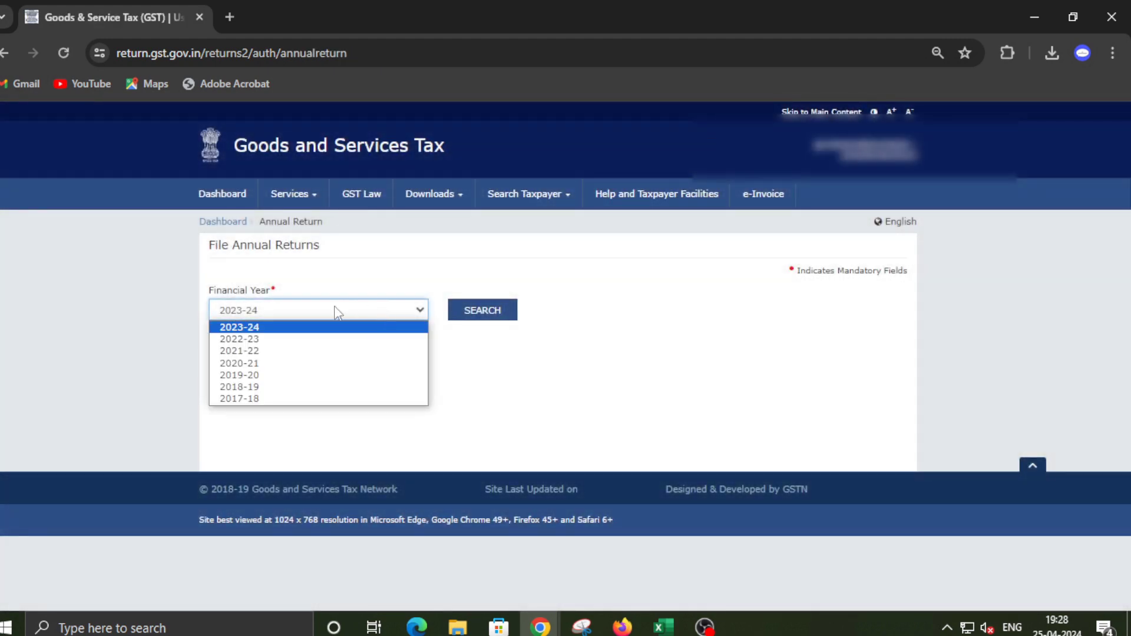
left_click(289, 327)
left_click(467, 311)
scroll(463, 316, "down", 4)
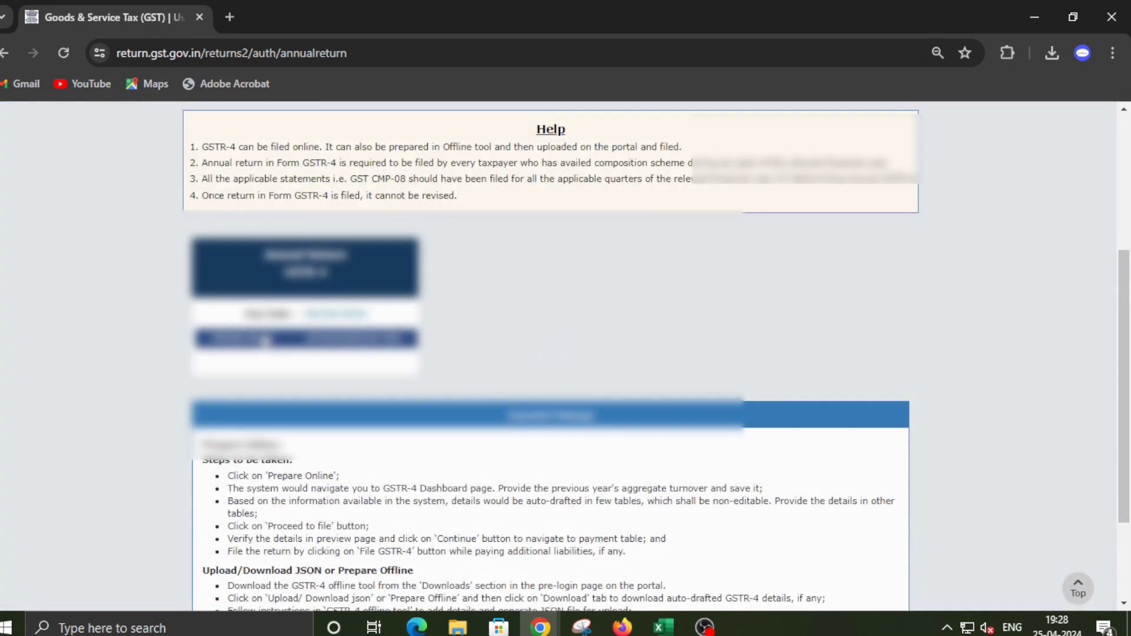
left_click(242, 338)
Review Table 5 CMP-08 summary, noting outward supplies of 16,80,432.00
scroll(512, 327, "down", 5)
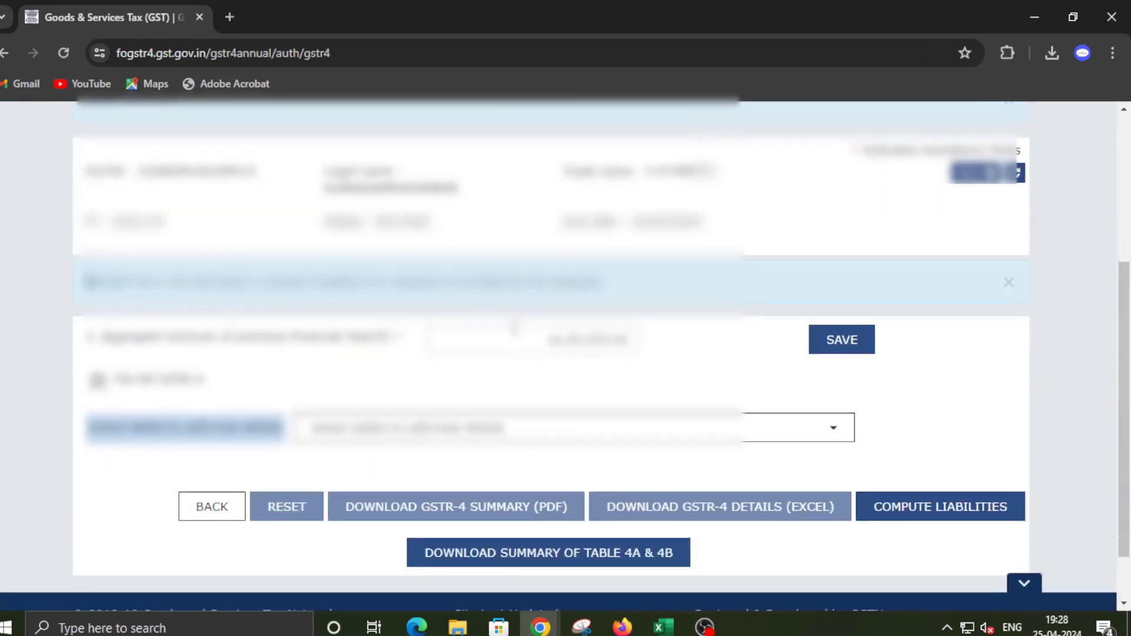
left_click(512, 425)
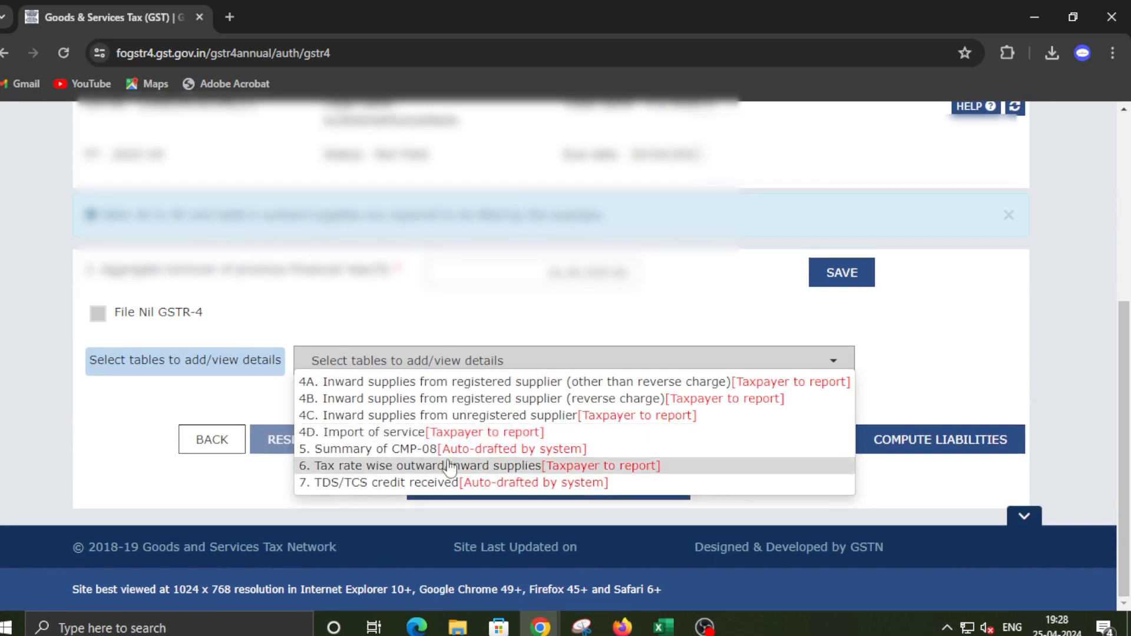
left_click(472, 448)
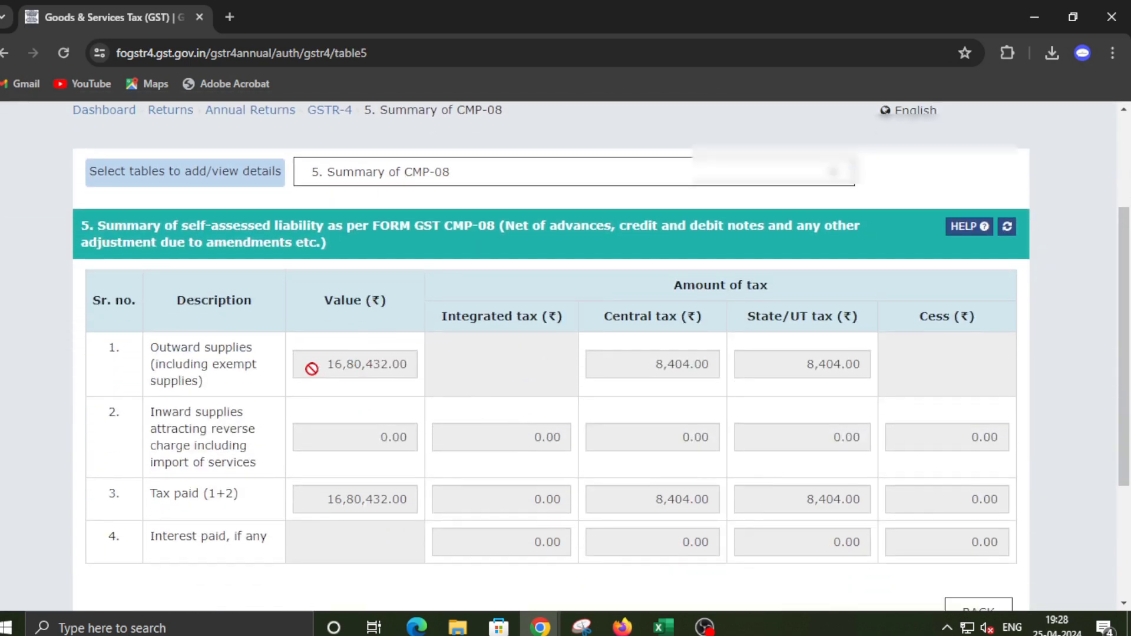
left_click_drag(321, 364, 407, 368)
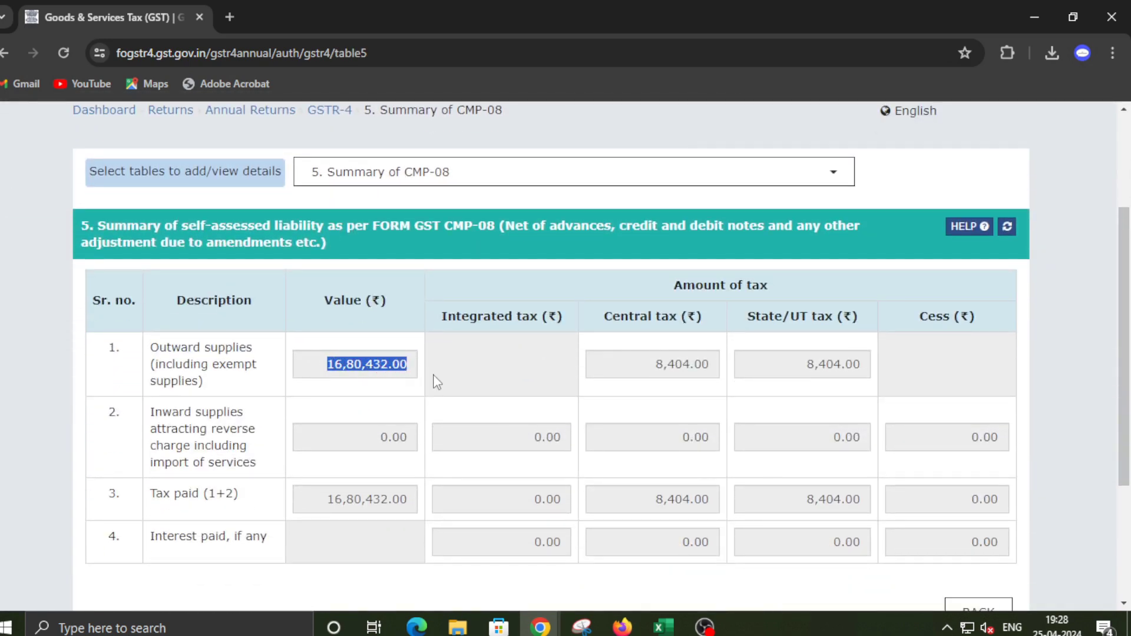
scroll(668, 403, "down", 2)
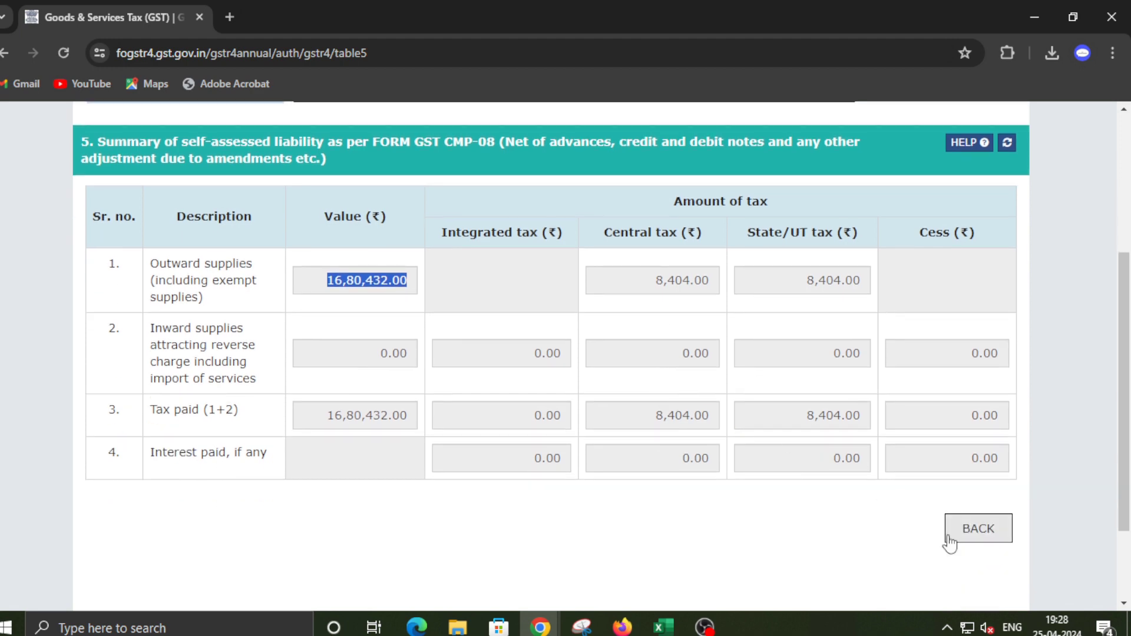
Return to the GSTR-4 dashboard and open Table 6 tax rate wise supplies
left_click(966, 529)
scroll(655, 394, "down", 4)
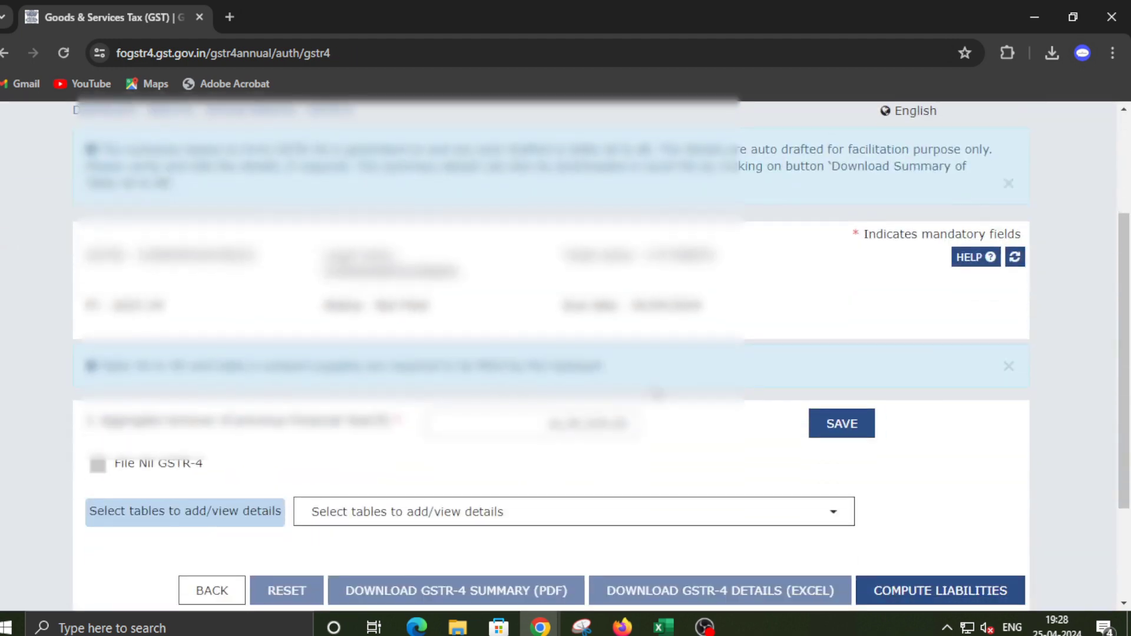
left_click(577, 430)
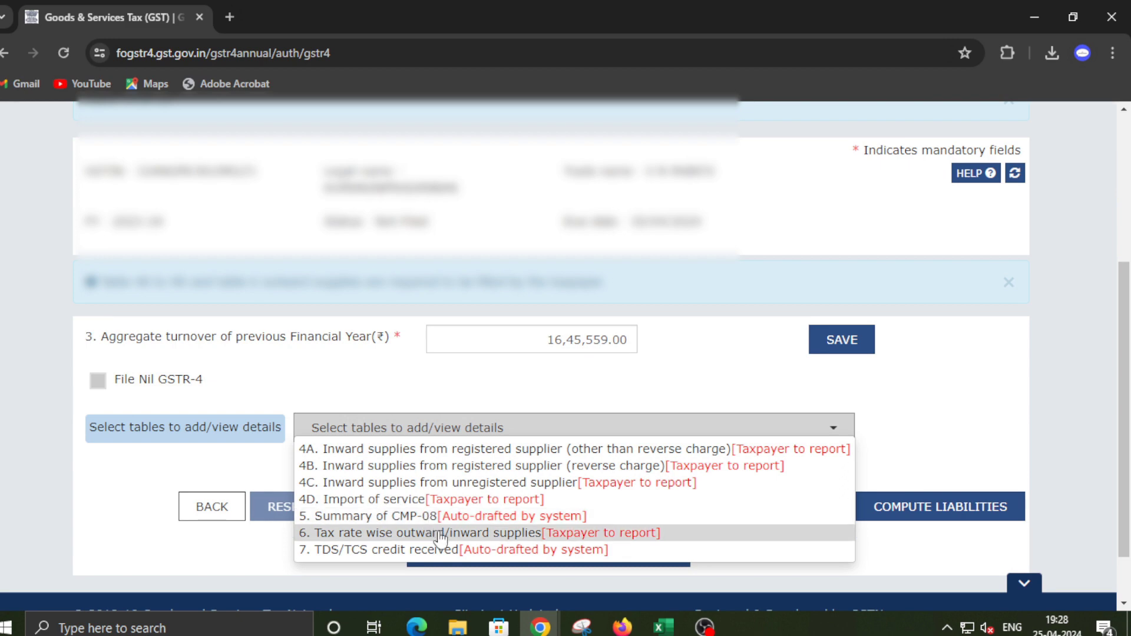
left_click(440, 533)
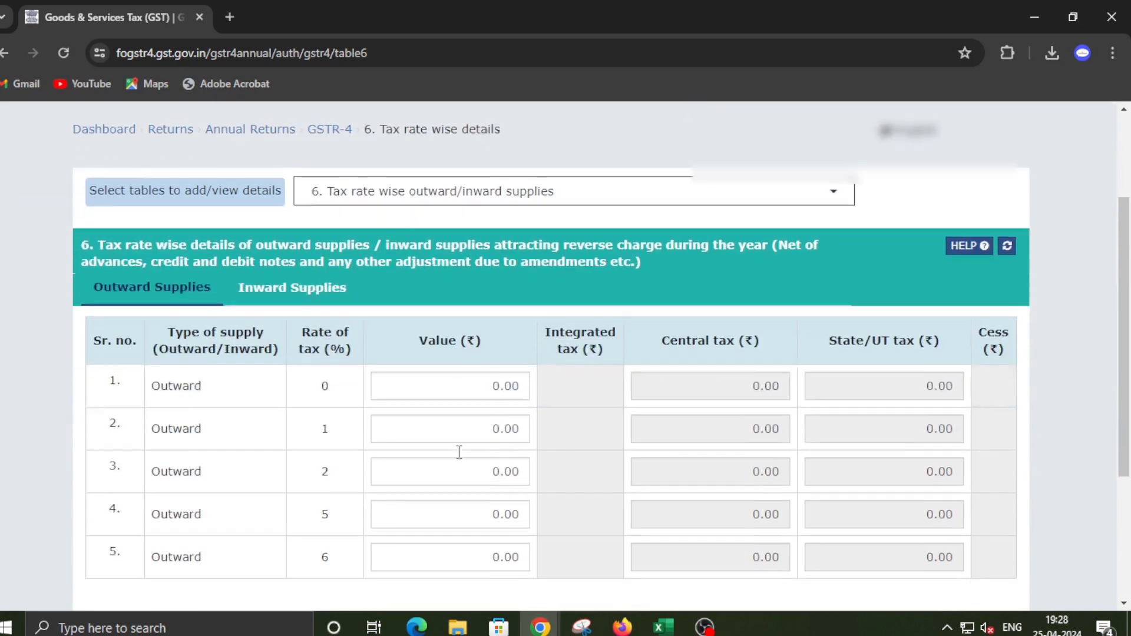
Enter 1680432 as the 1% outward supplies value in Table 6 and save
left_click(475, 406)
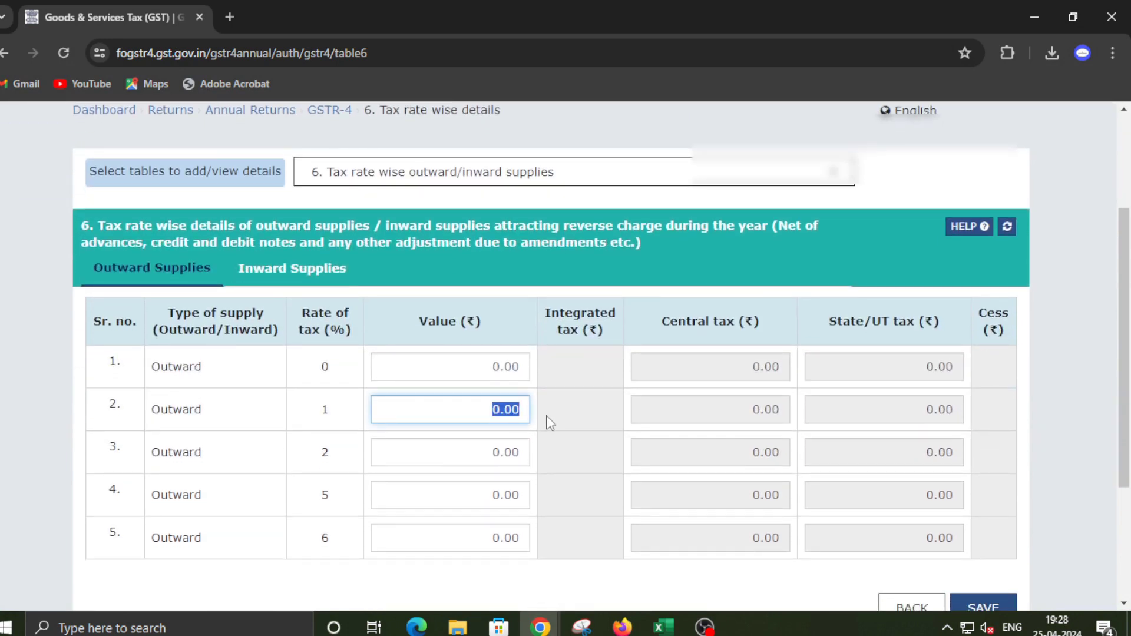
type("1680432")
left_click(549, 422)
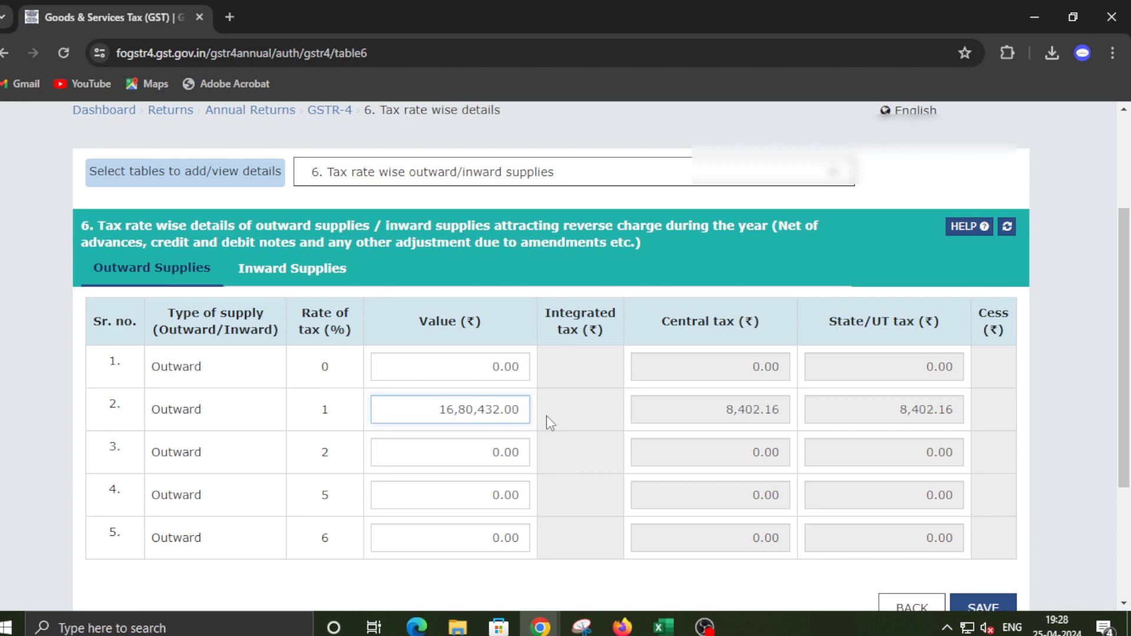
scroll(785, 481, "down", 1)
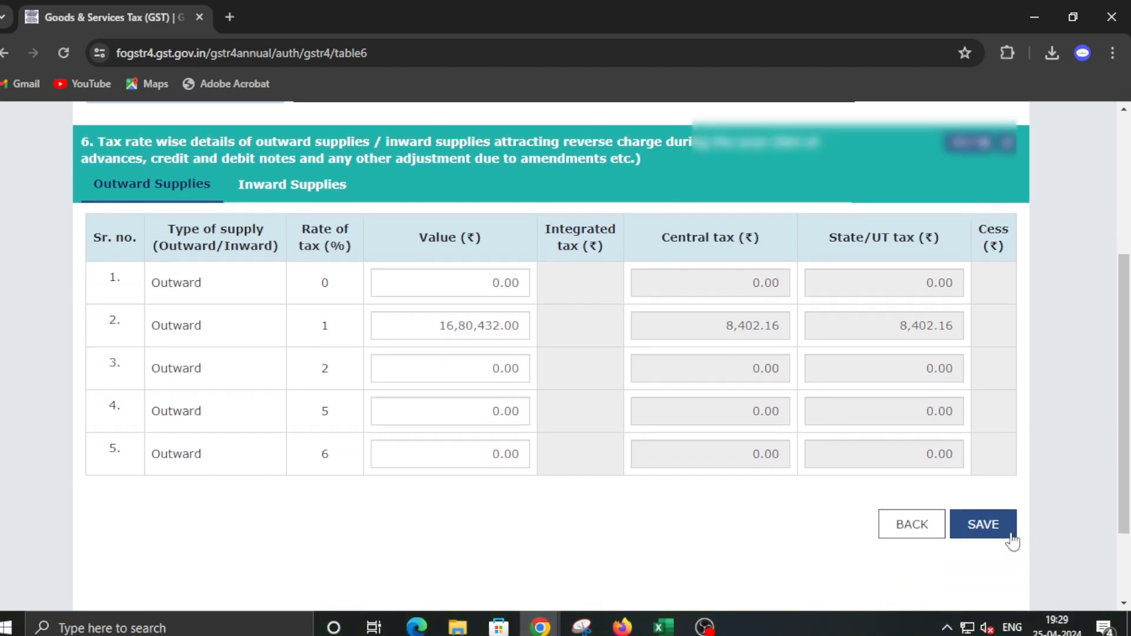
left_click(1007, 537)
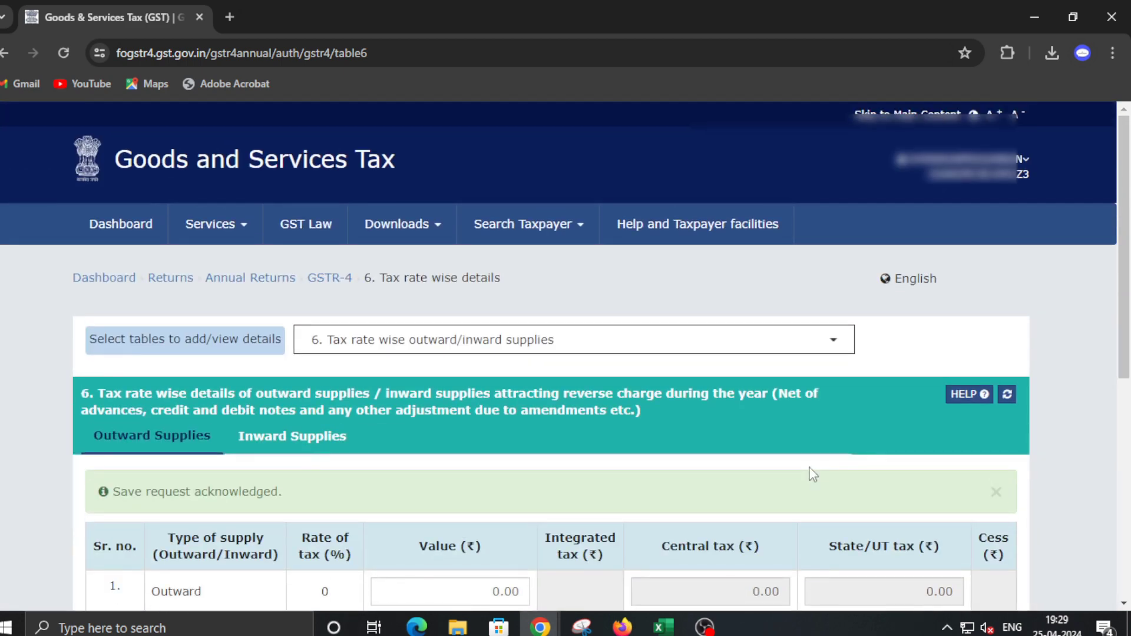
Save the Table 6 figures again and return to the GSTR-4 main page
scroll(808, 462, "down", 7)
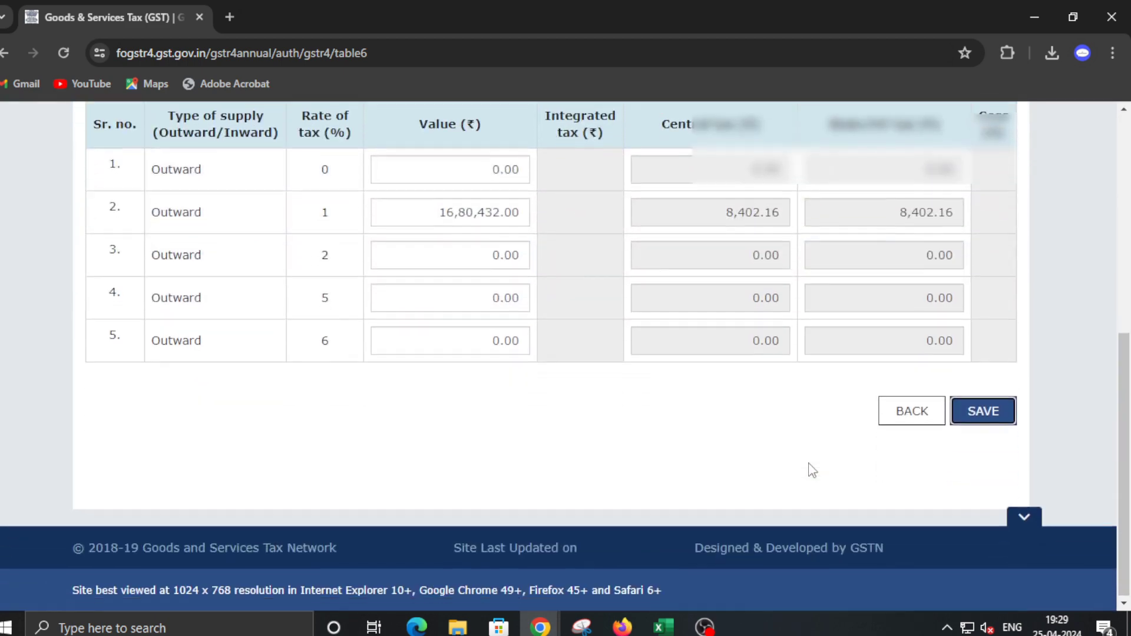
left_click(977, 419)
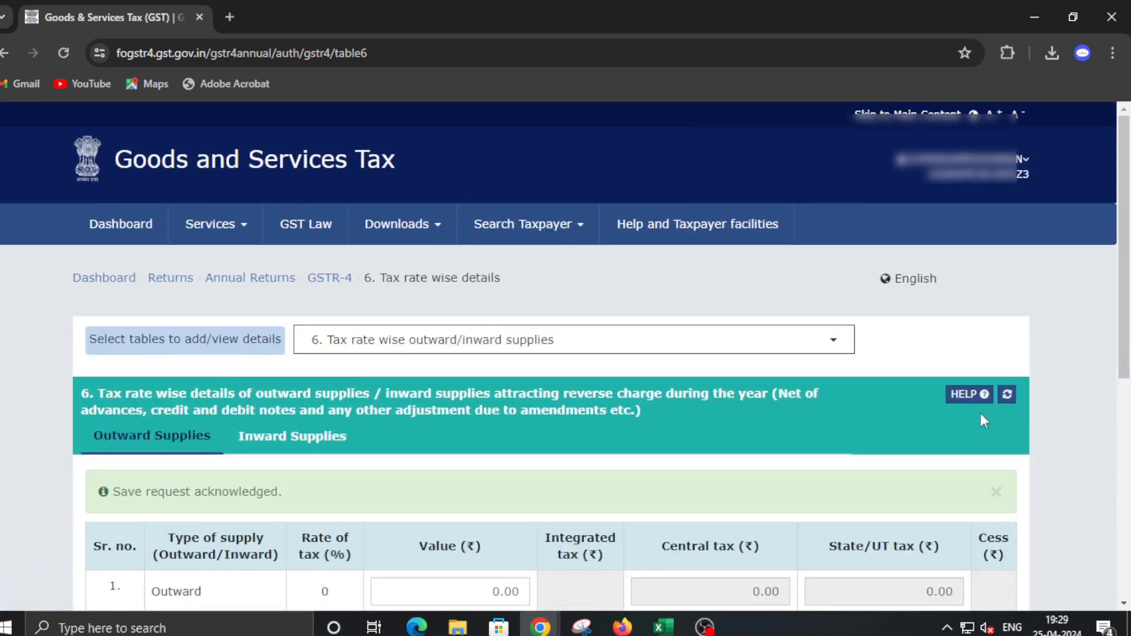
scroll(980, 419, "down", 7)
left_click(920, 413)
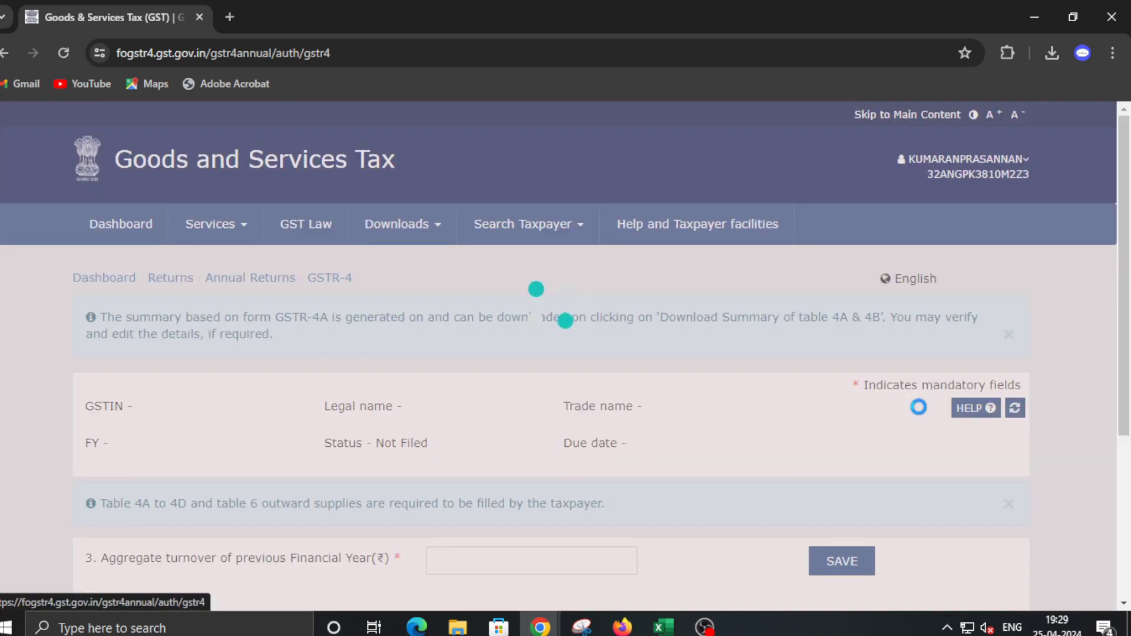
Compute the GSTR-4 liabilities, refresh the return status and proceed to file
scroll(689, 410, "down", 5)
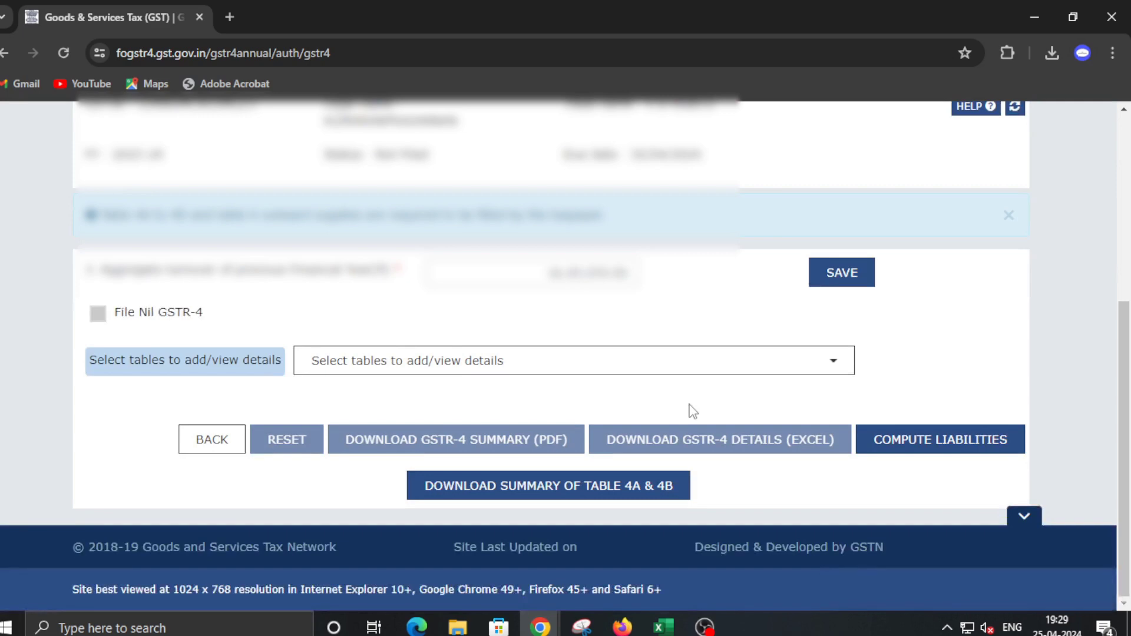
left_click(941, 445)
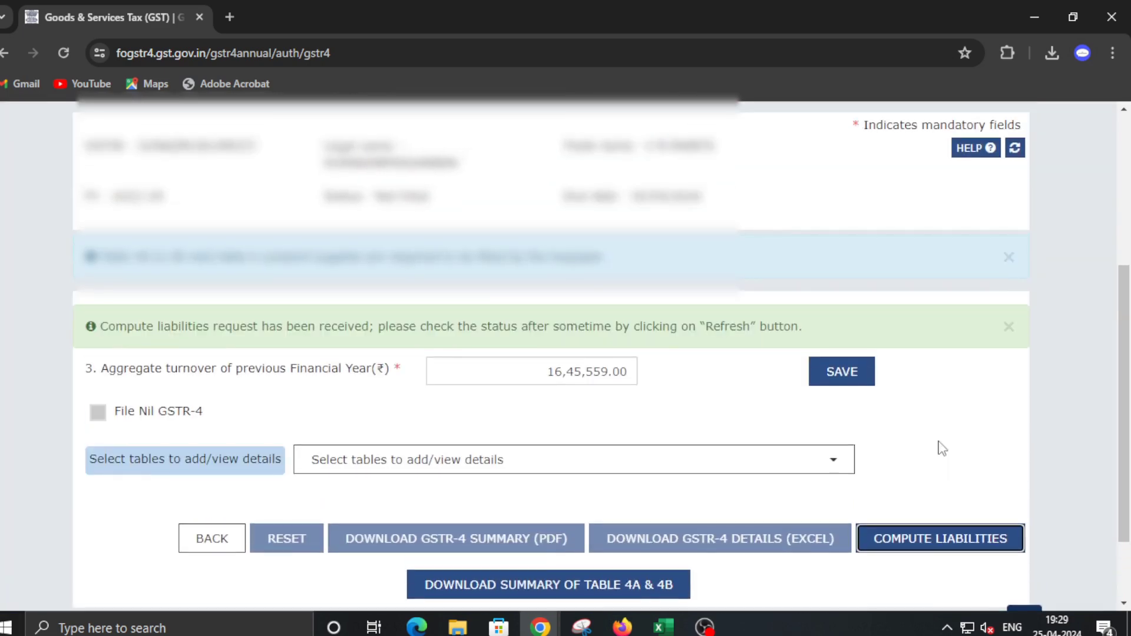
left_click(1016, 149)
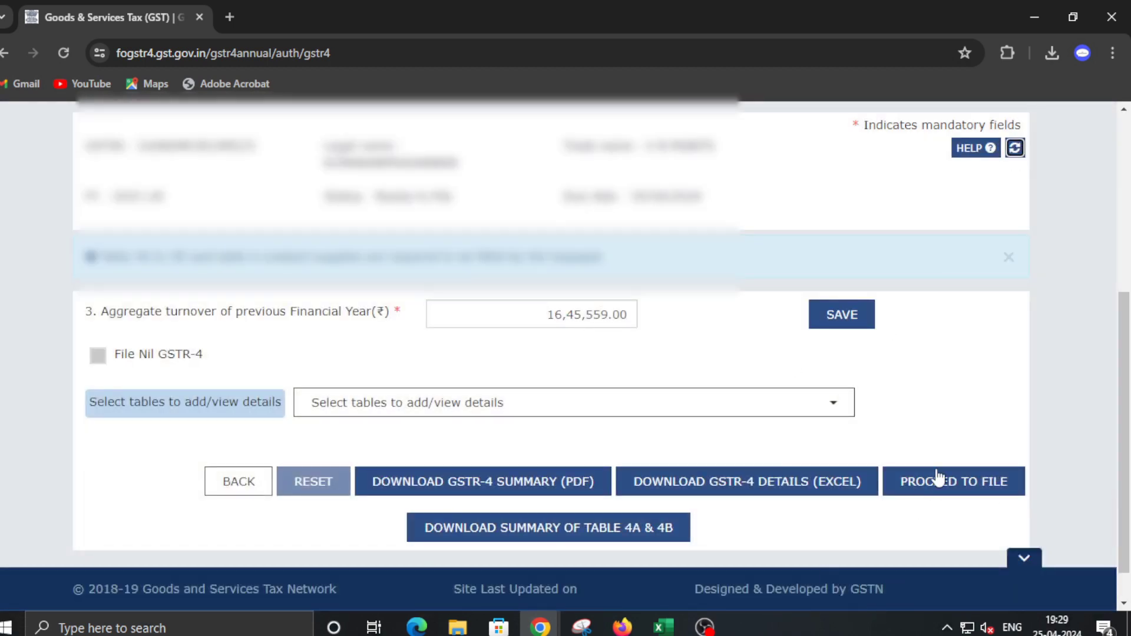
left_click(941, 493)
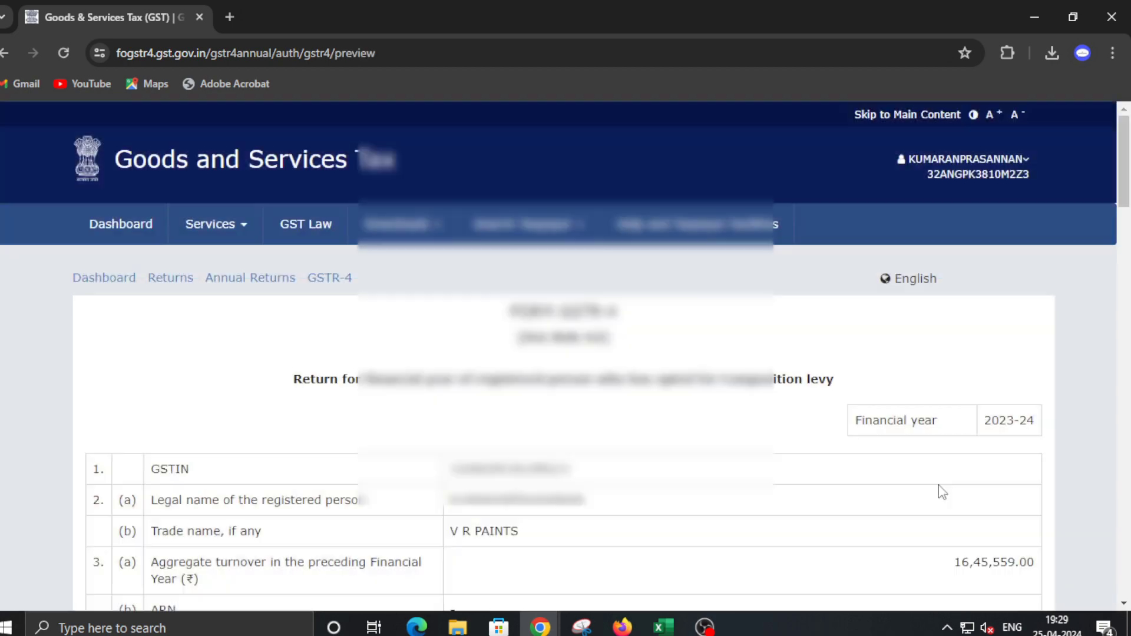
Review the preview, marking outward value 16,80,432.00 and central tax 8,402.16 versus 8,404.00
scroll(695, 428, "down", 3)
scroll(695, 428, "down", 4)
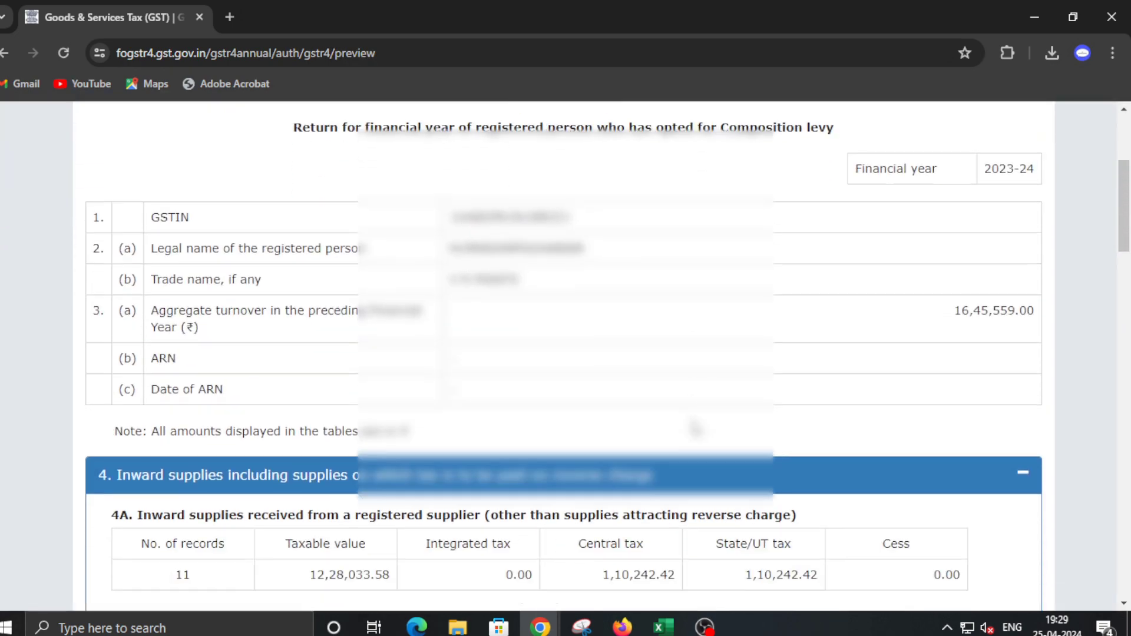
scroll(363, 292, "up", 5)
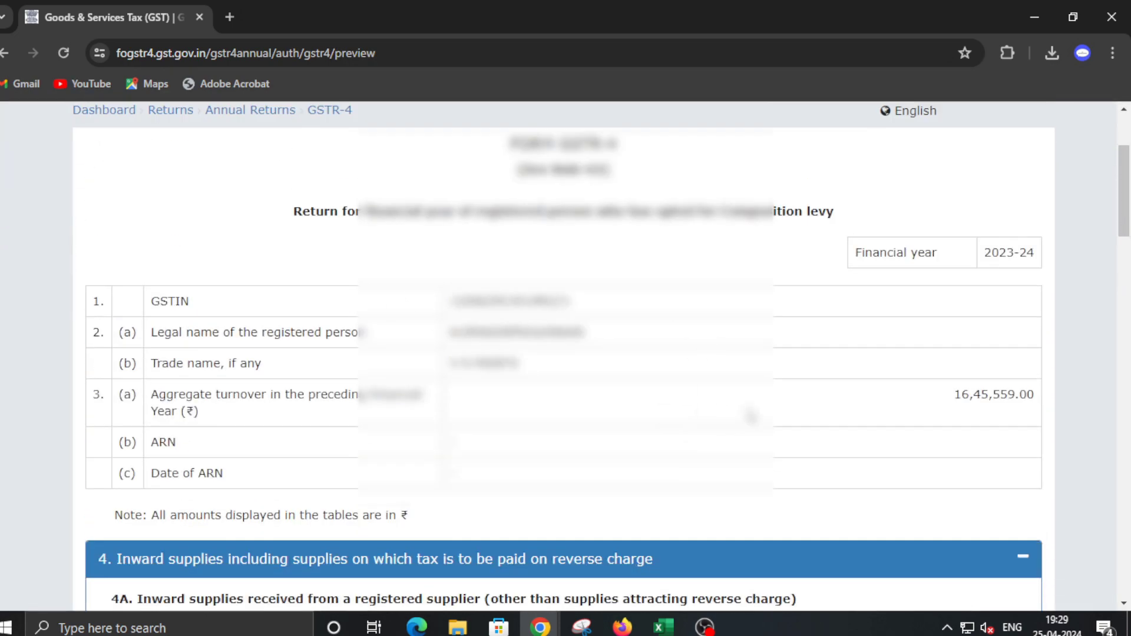
scroll(748, 415, "down", 10)
scroll(751, 415, "down", 12)
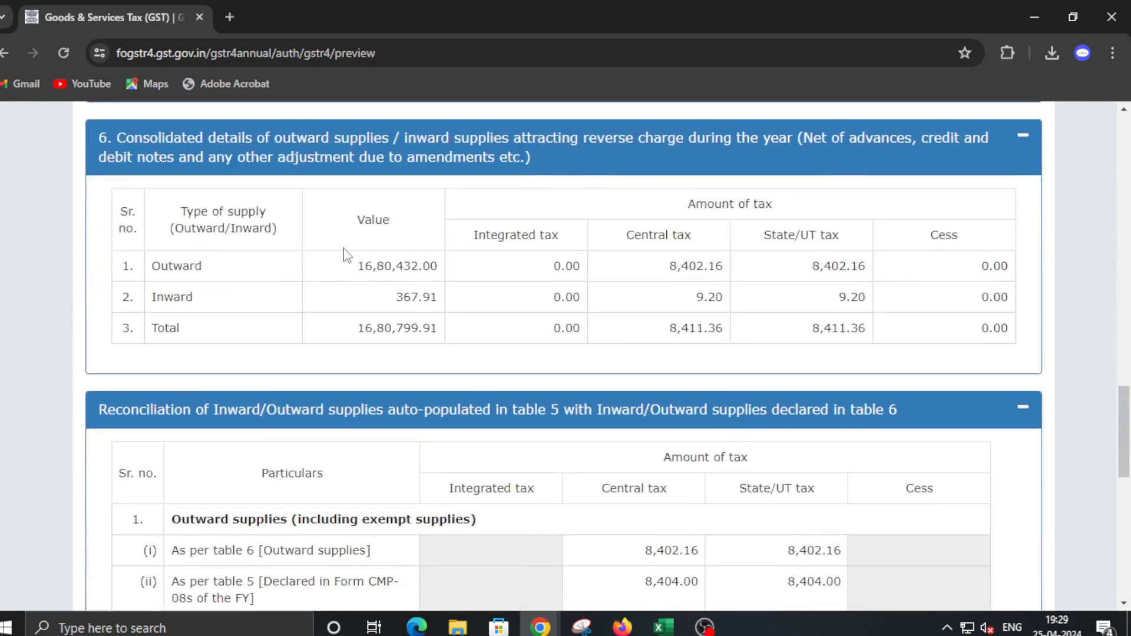
left_click_drag(370, 265, 451, 277)
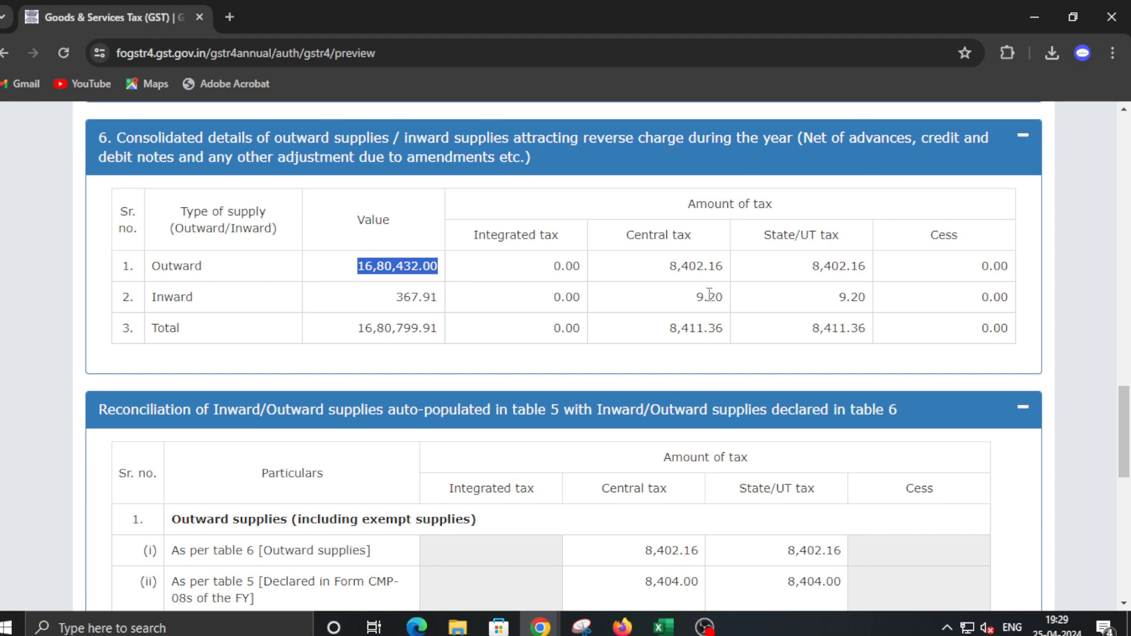
scroll(710, 295, "down", 7)
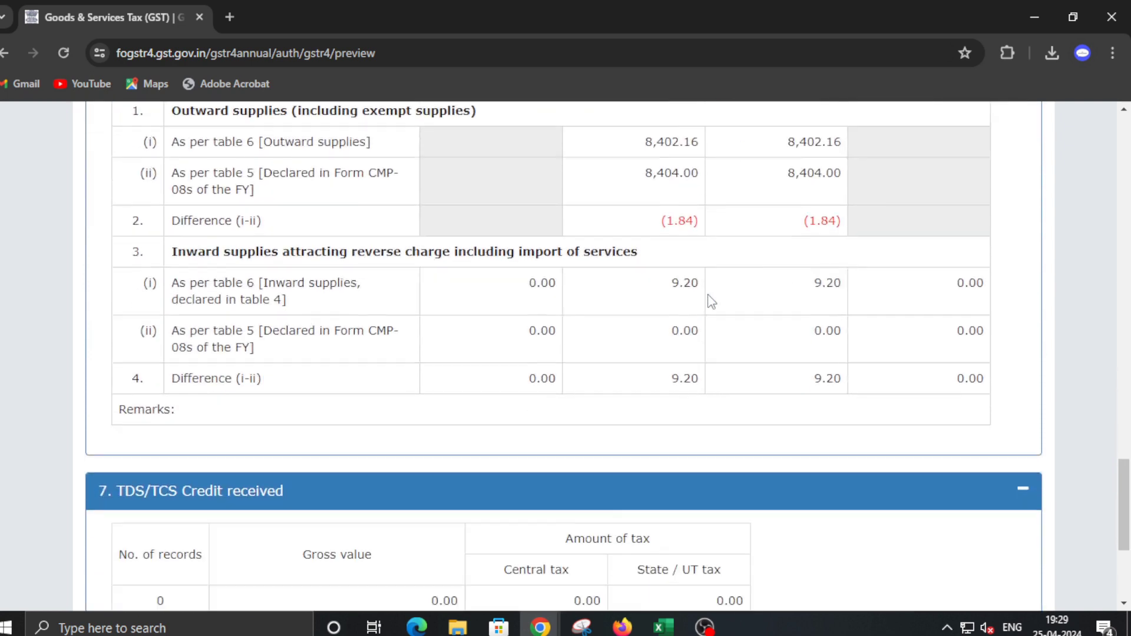
scroll(710, 300, "up", 2)
left_click_drag(649, 213, 716, 220)
left_click_drag(633, 254, 711, 255)
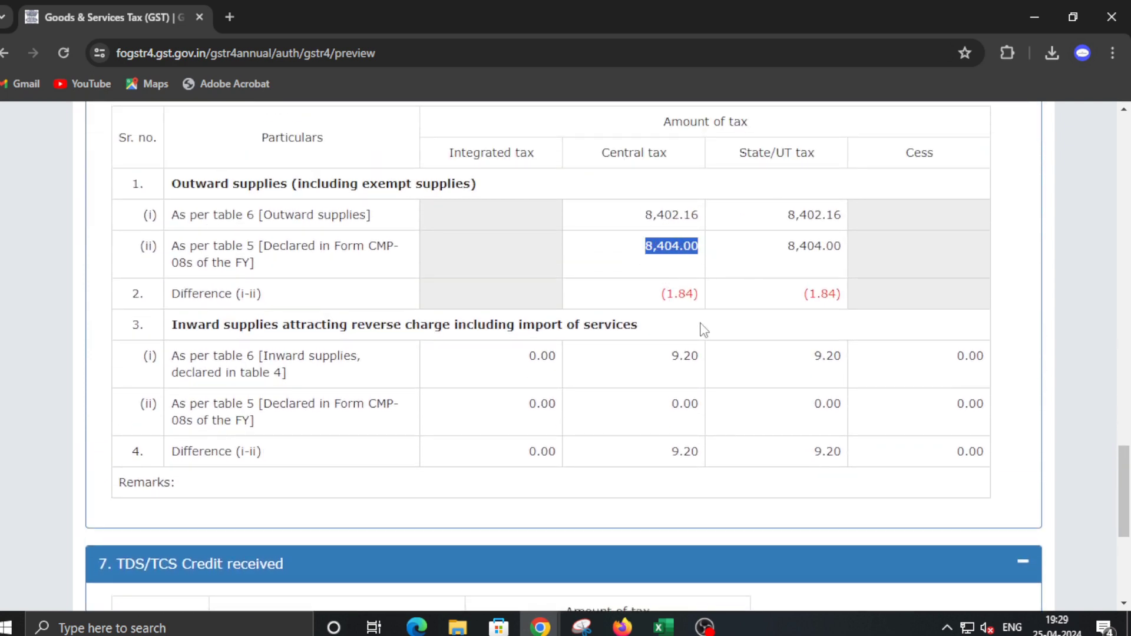
scroll(707, 361, "down", 5)
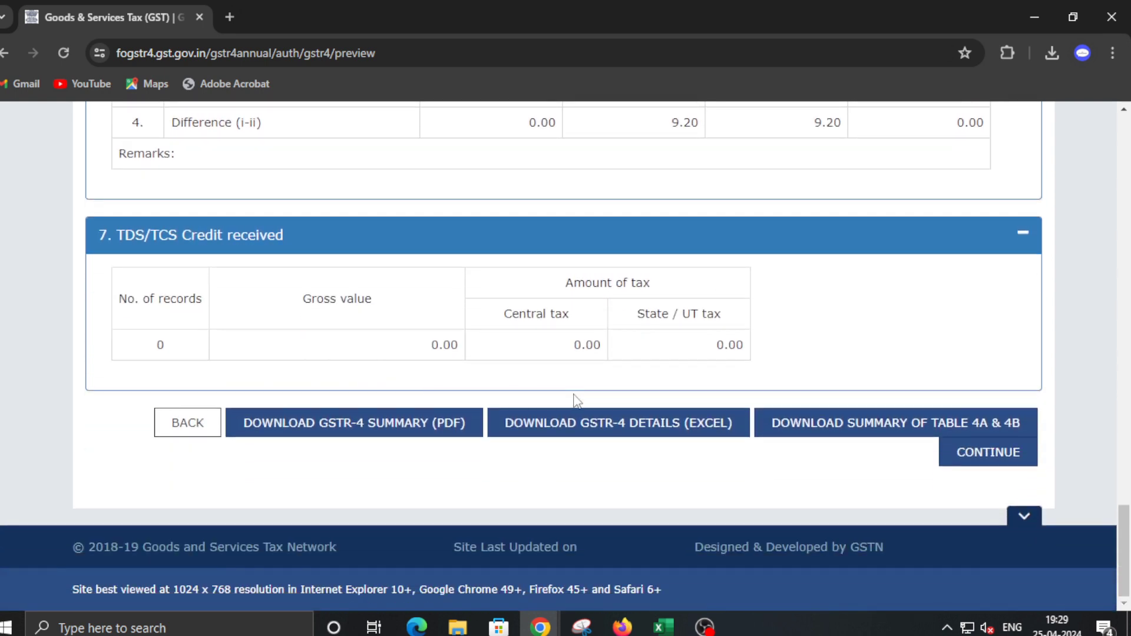
Continue to Table 8 and create a challan for the ₹9 CGST and ₹9 Kerala SGST due
left_click(975, 453)
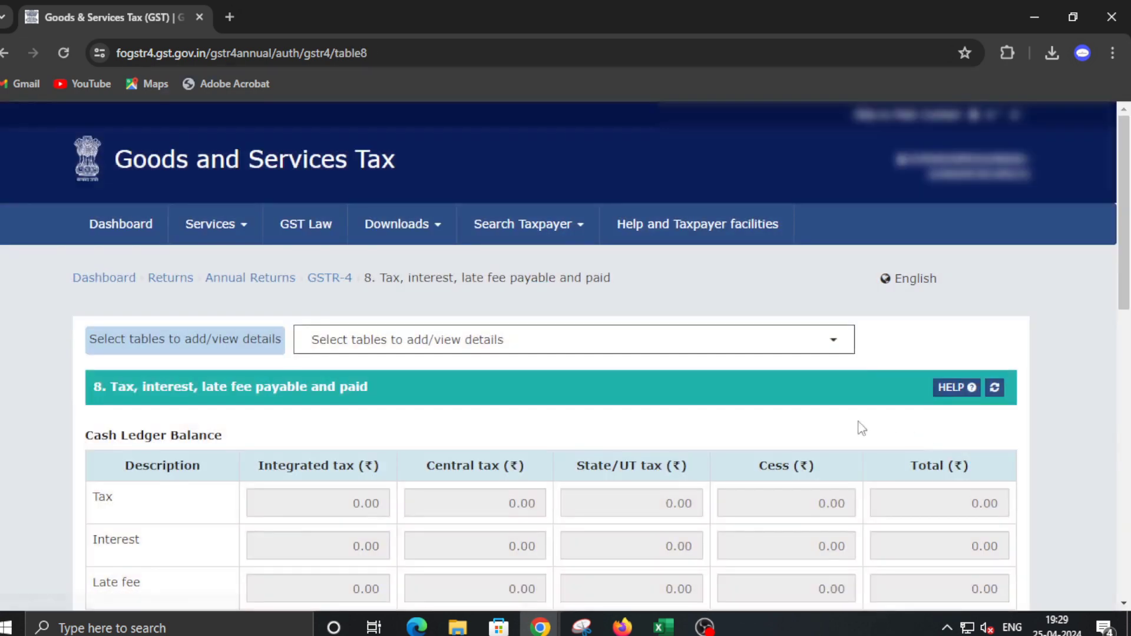
scroll(742, 425, "down", 3)
scroll(741, 425, "down", 9)
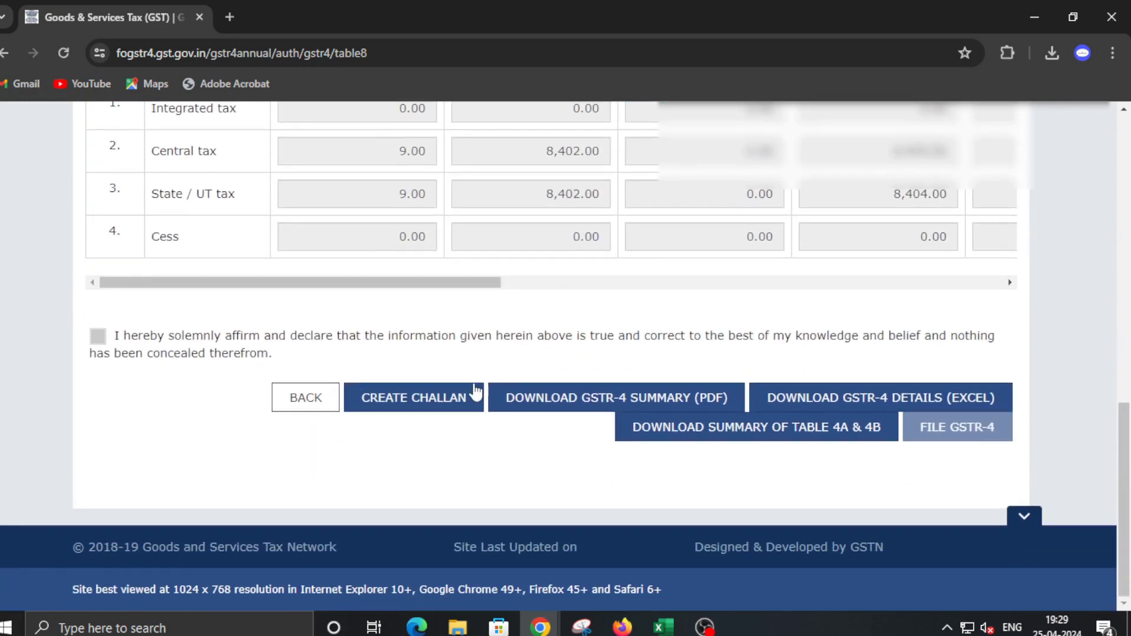
scroll(528, 368, "up", 1)
left_click(405, 482)
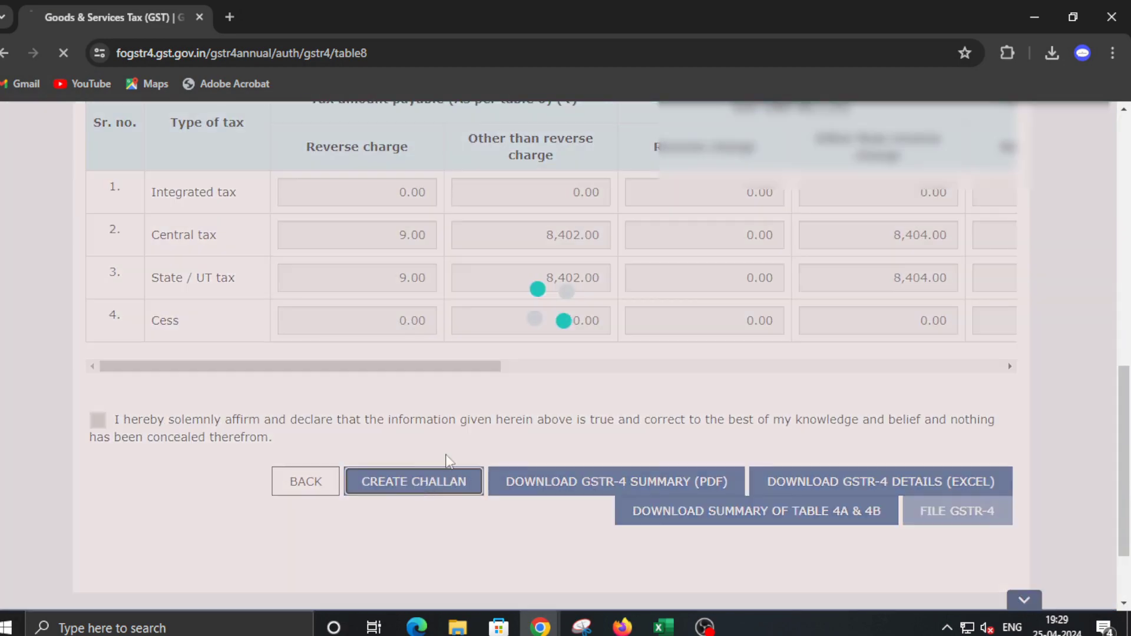
scroll(575, 344, "down", 6)
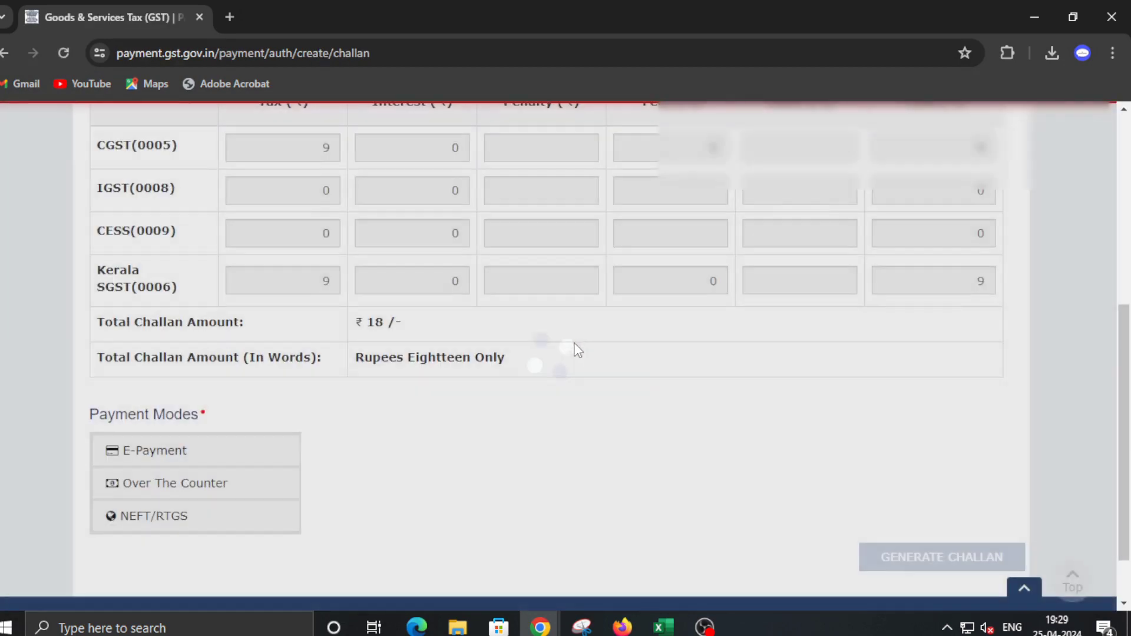
scroll(386, 267, "up", 3)
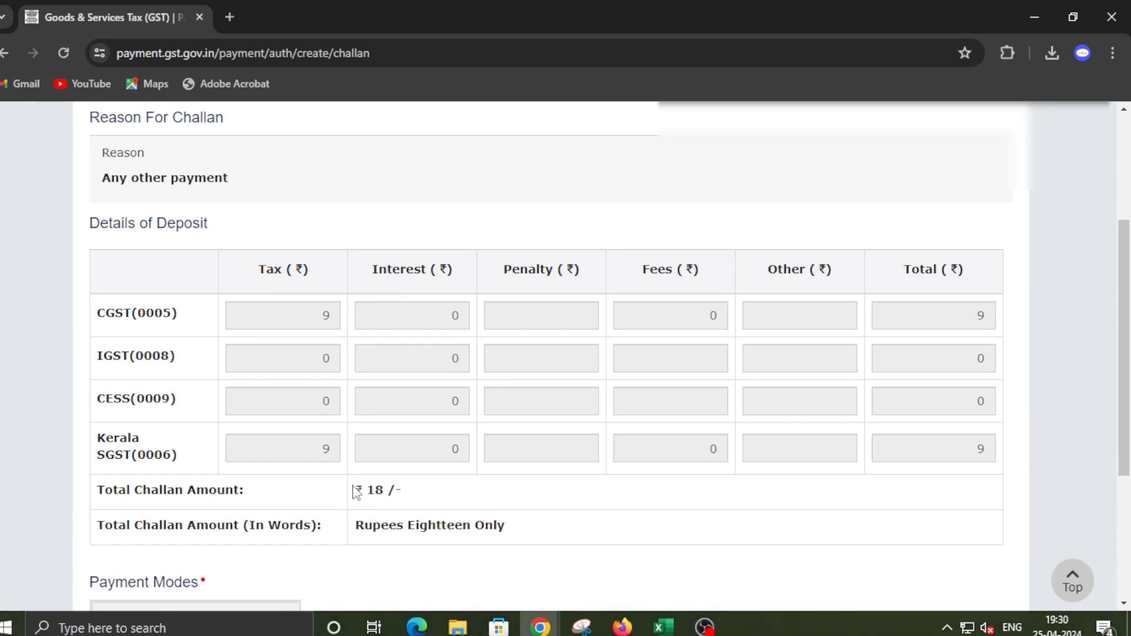
Check the challan's ₹18 total, then log out of the GST portal
left_click_drag(355, 492, 412, 490)
scroll(692, 457, "down", 4)
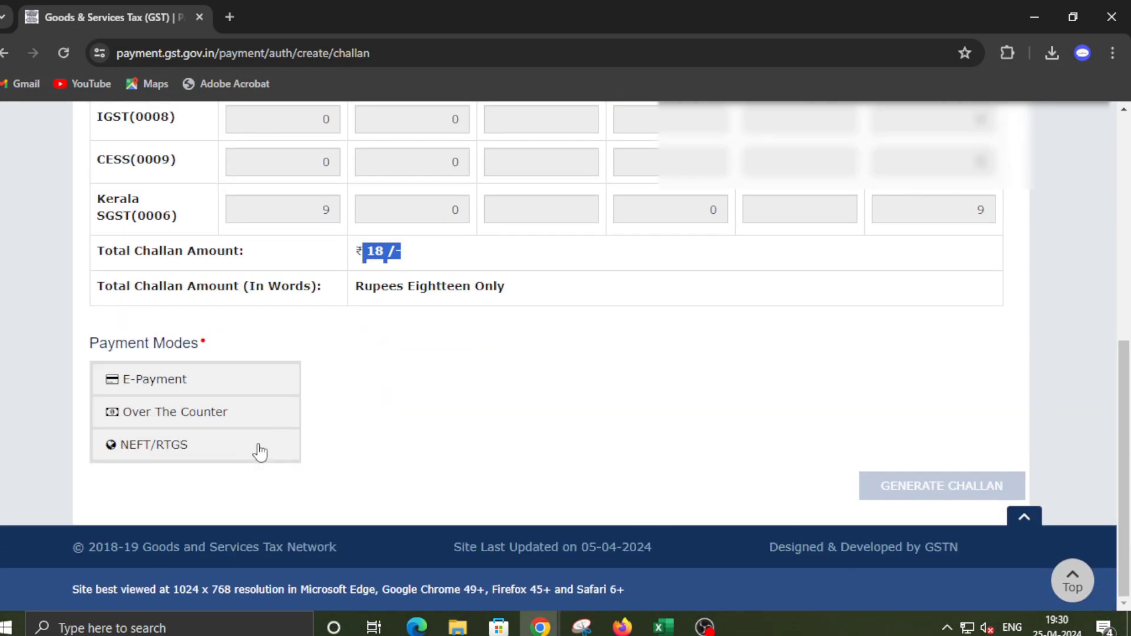
scroll(679, 362, "up", 6)
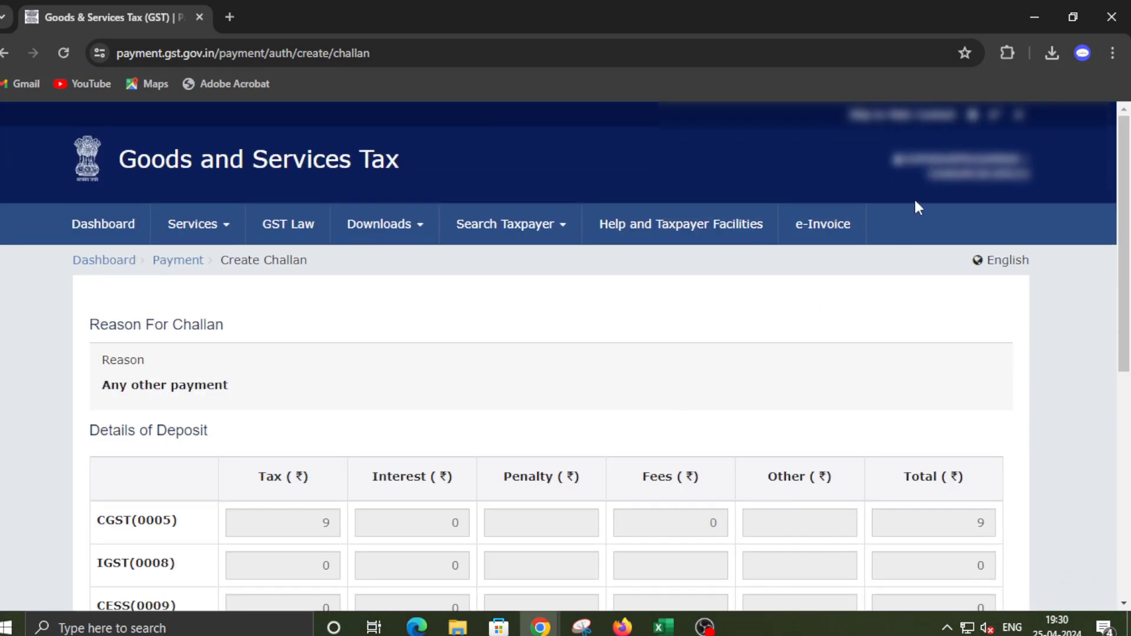
scroll(943, 164, "down", 3)
scroll(942, 164, "up", 3)
left_click(954, 159)
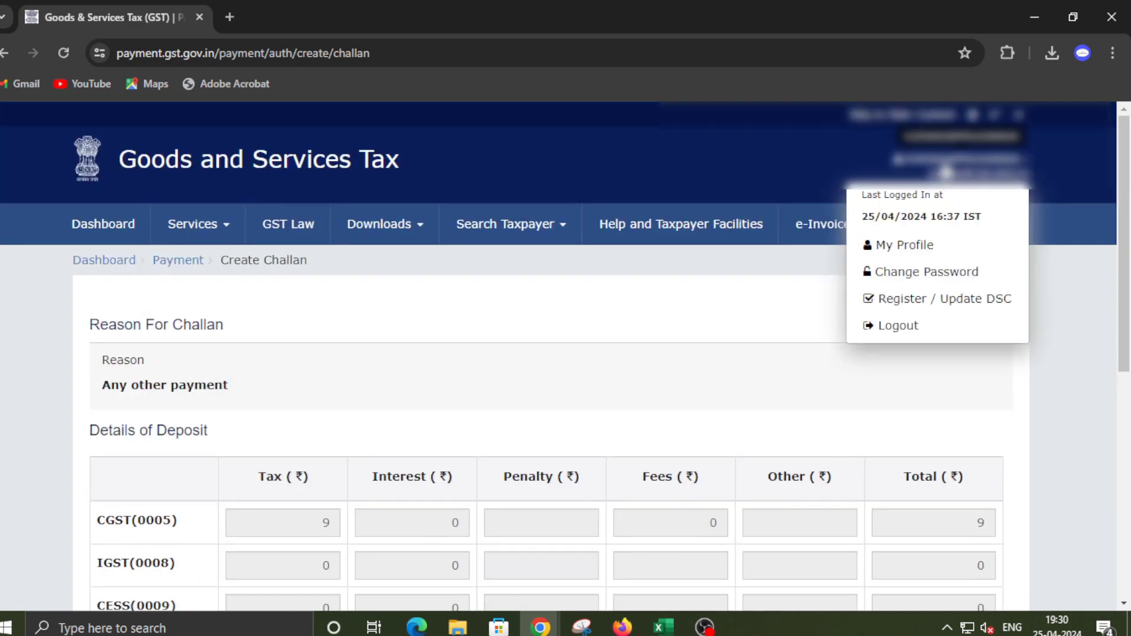
left_click(914, 324)
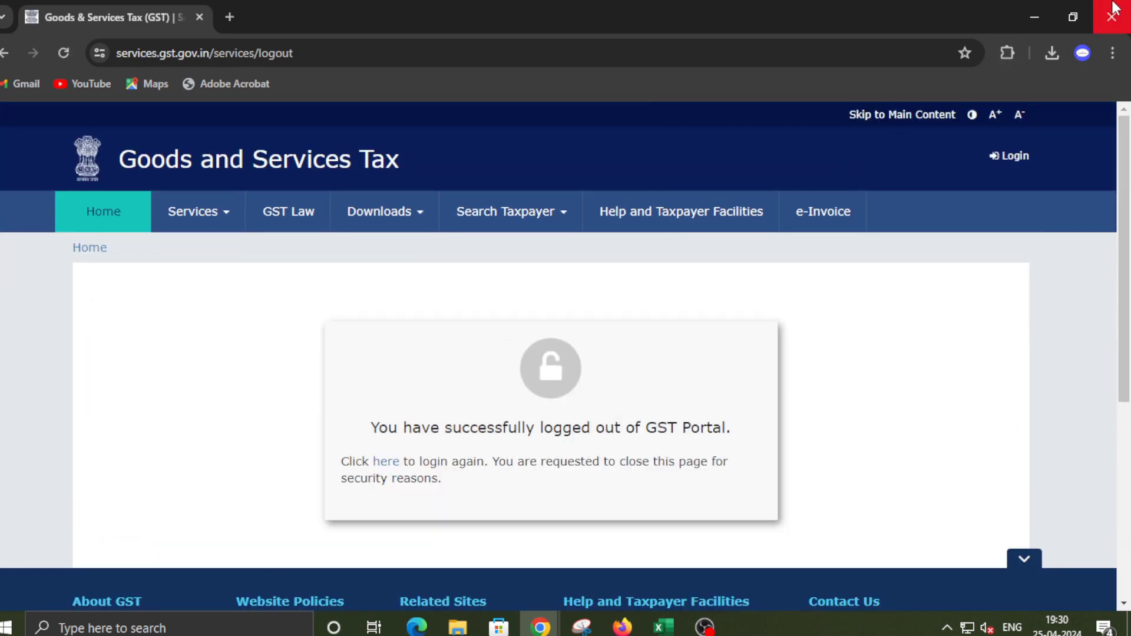